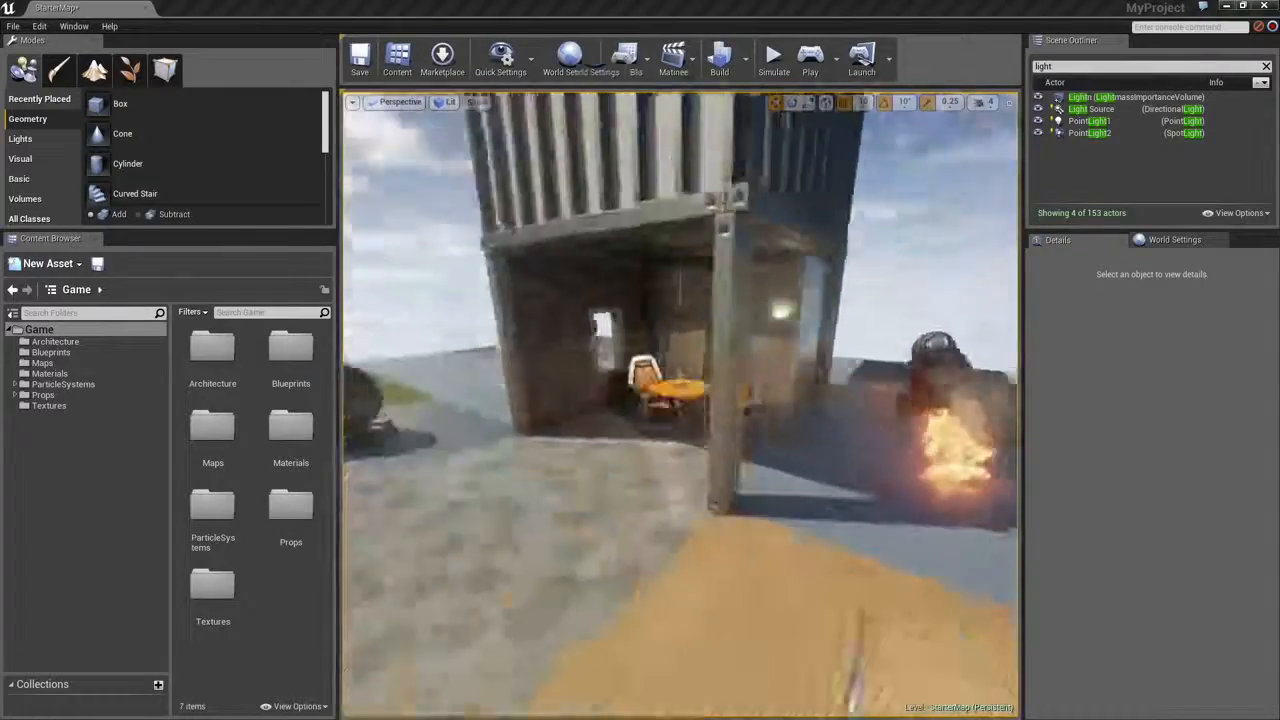
Step: Duplicate the material preview mesh from the dark stone ground along the Y axis onto the tiled floor, at Y -20
key(s)
alt+drag(743, 397, 785, 397)
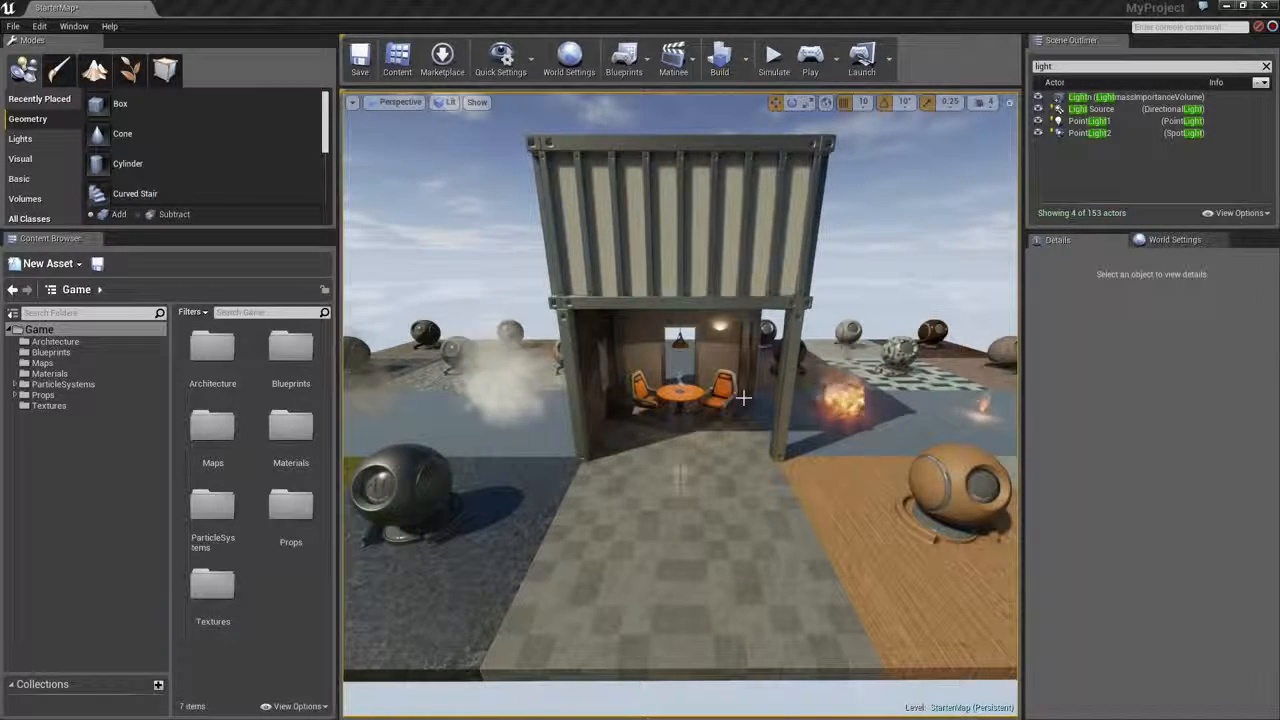
alt+drag(661, 438, 585, 446)
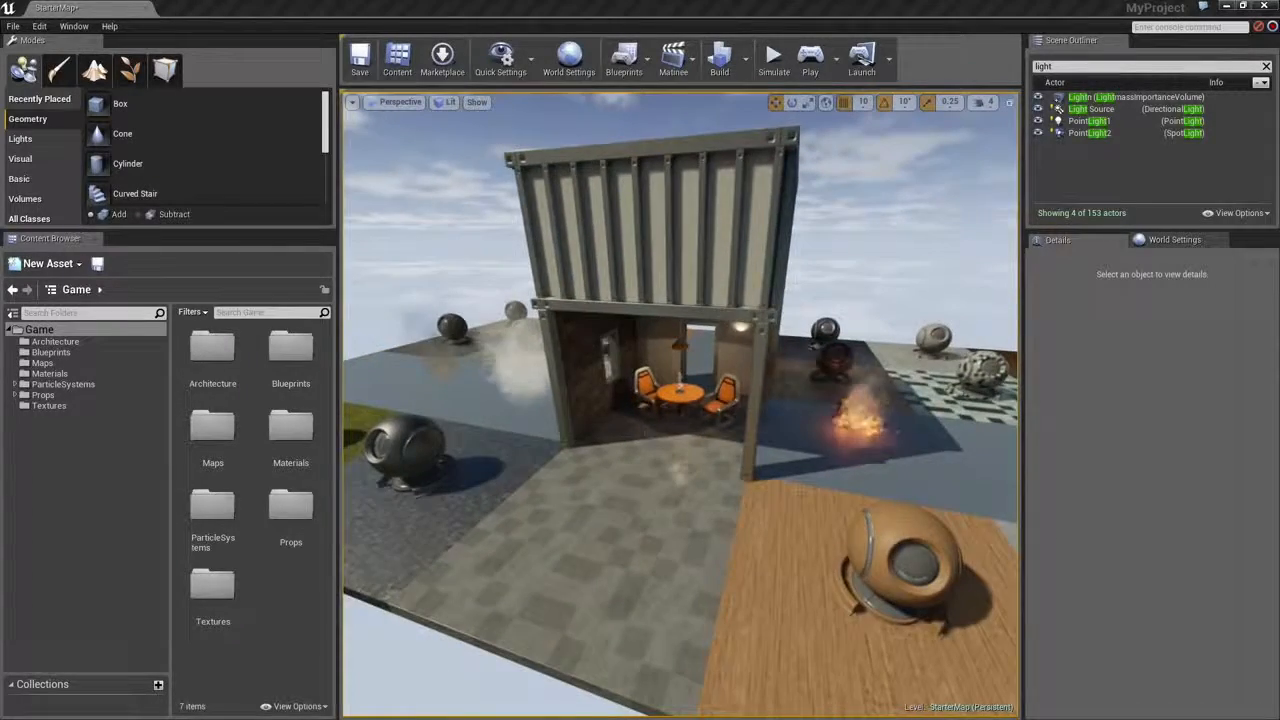
alt+drag(680, 420, 725, 436)
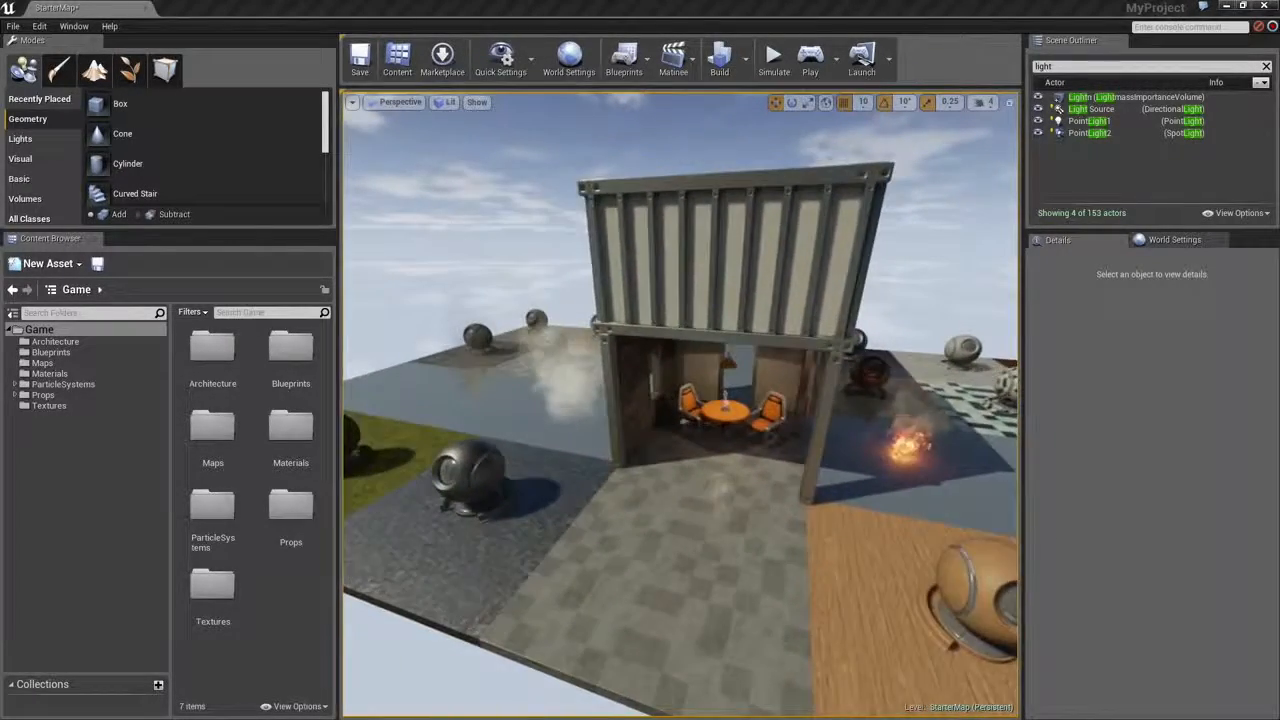
middle_drag(617, 449, 560, 525)
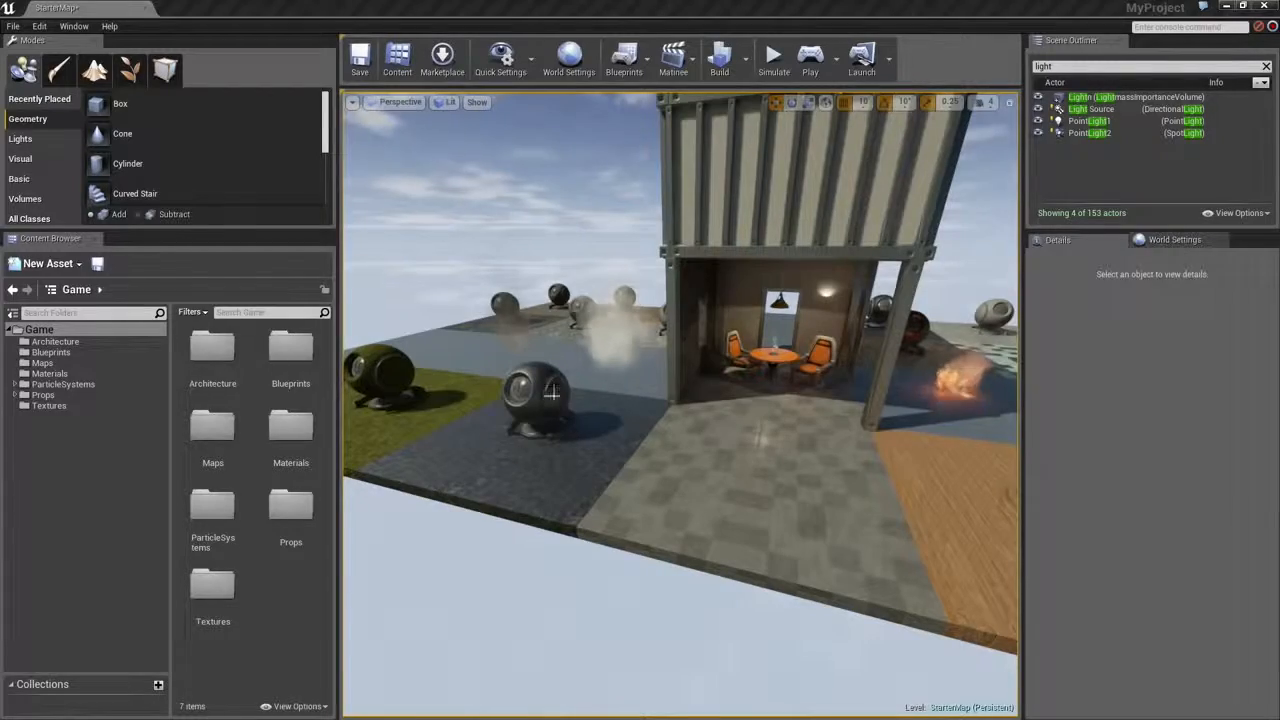
click(551, 393)
key(f)
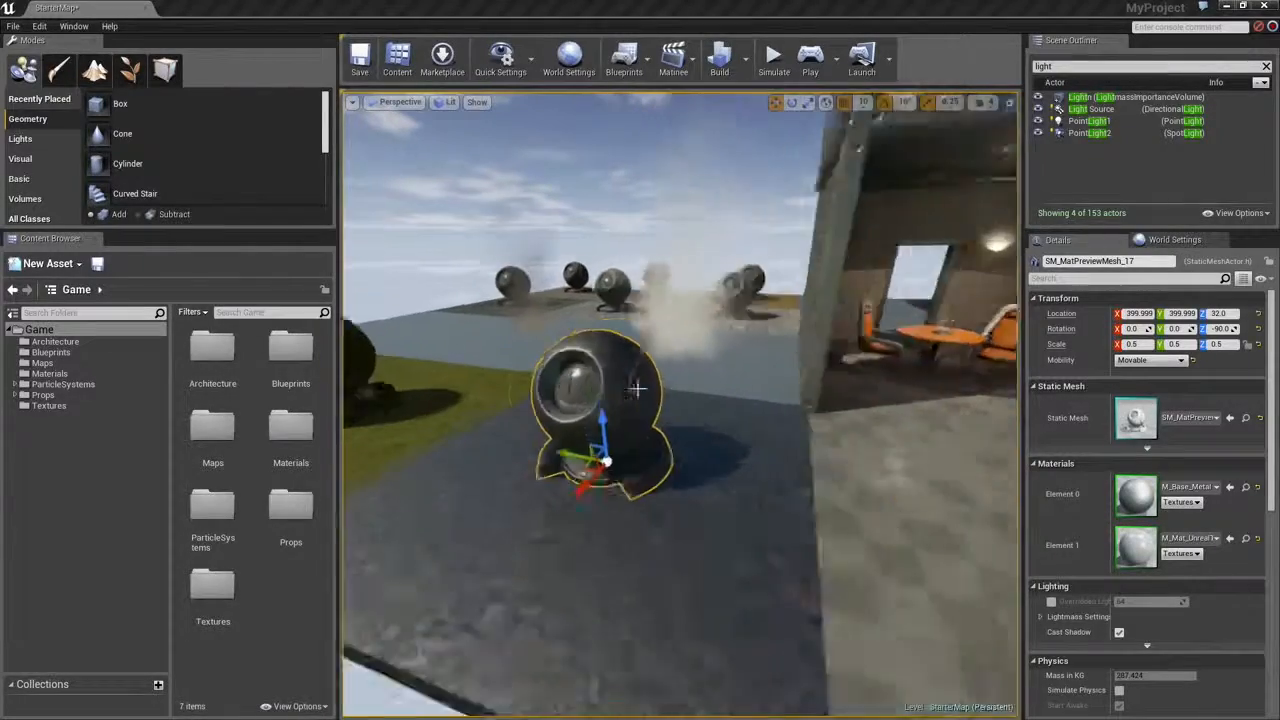
alt+drag(637, 389, 775, 406)
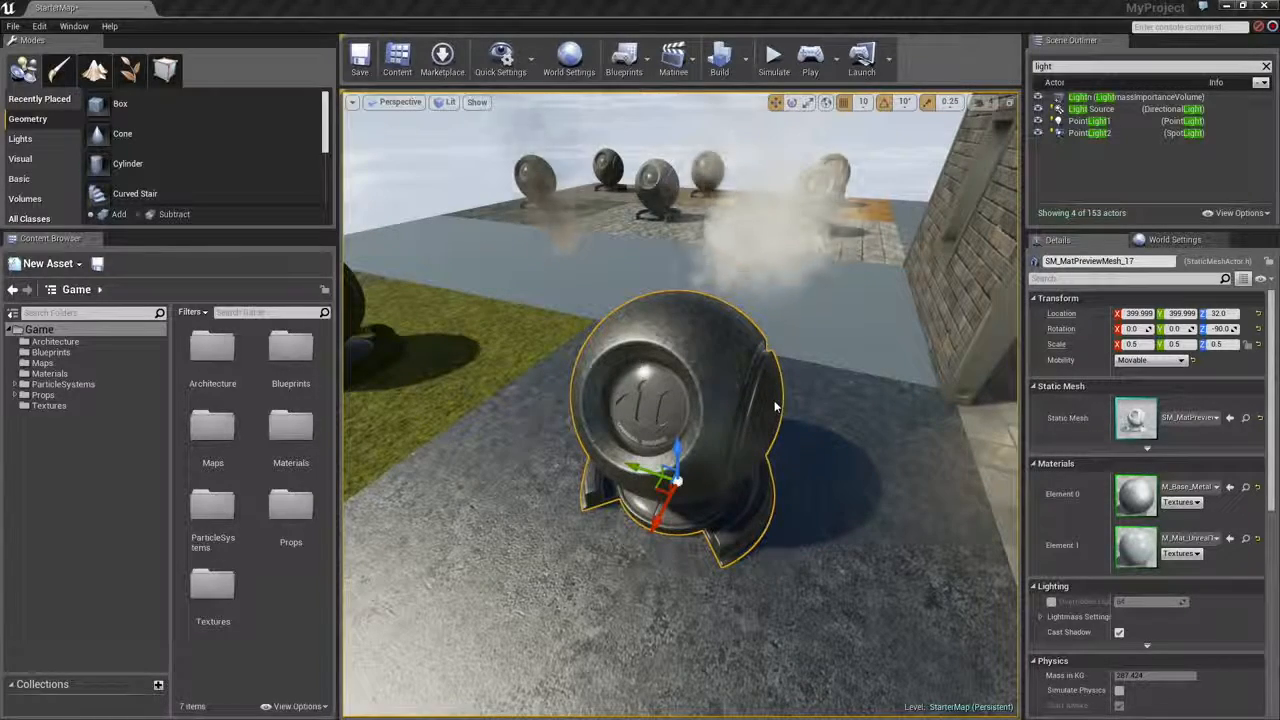
scroll(814, 457, down, 4)
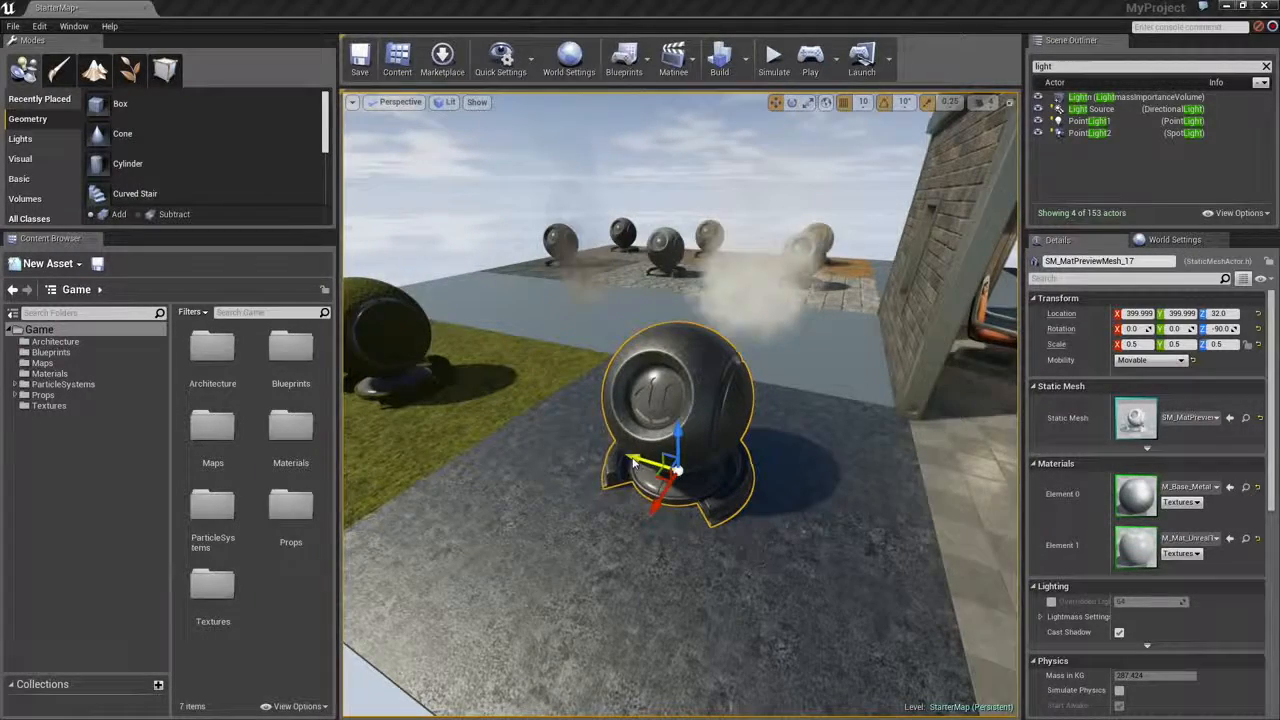
alt+shift+drag(665, 478, 677, 470)
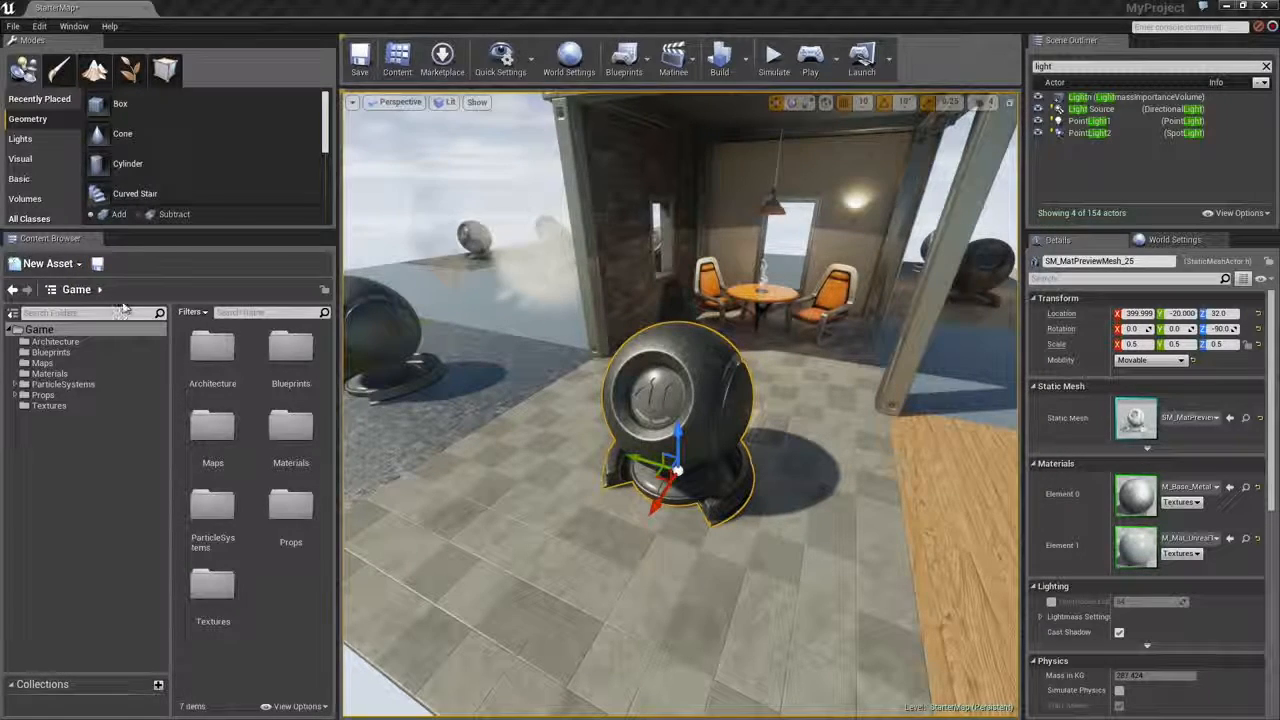
Step: Close and restore the Content Browser, and reduce its height to give the Modes panel more room
click(97, 240)
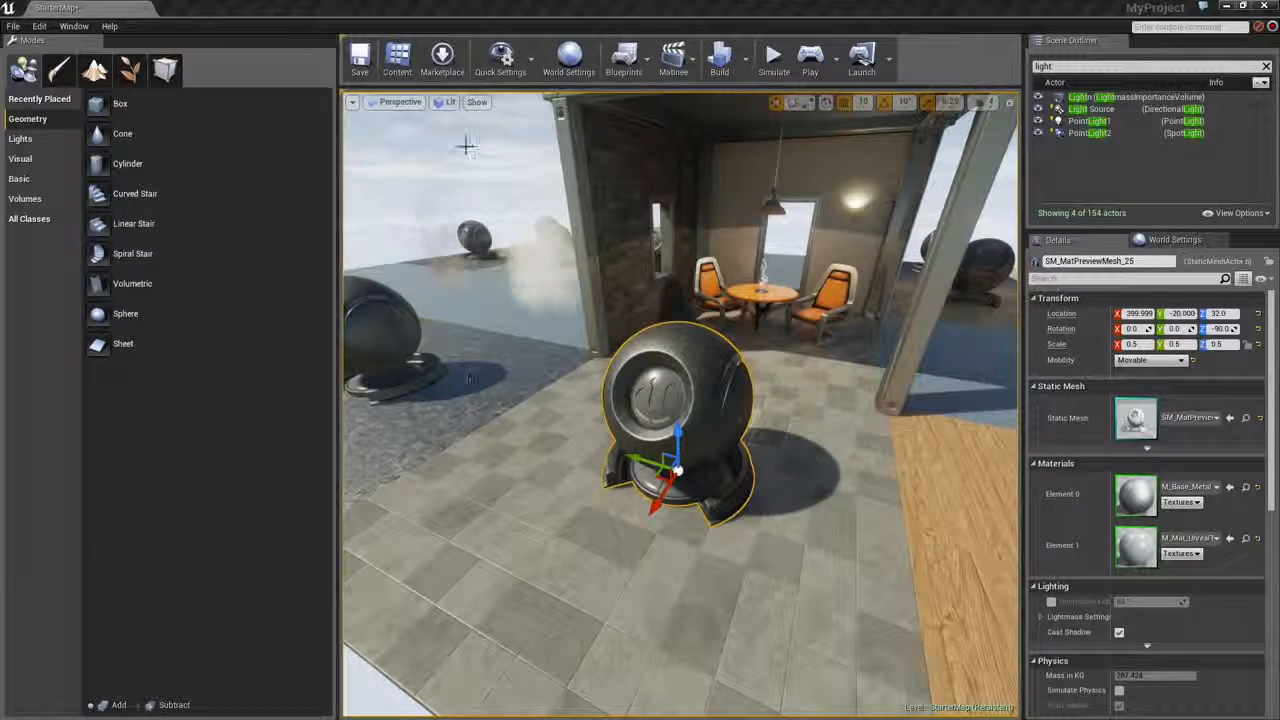
click(397, 58)
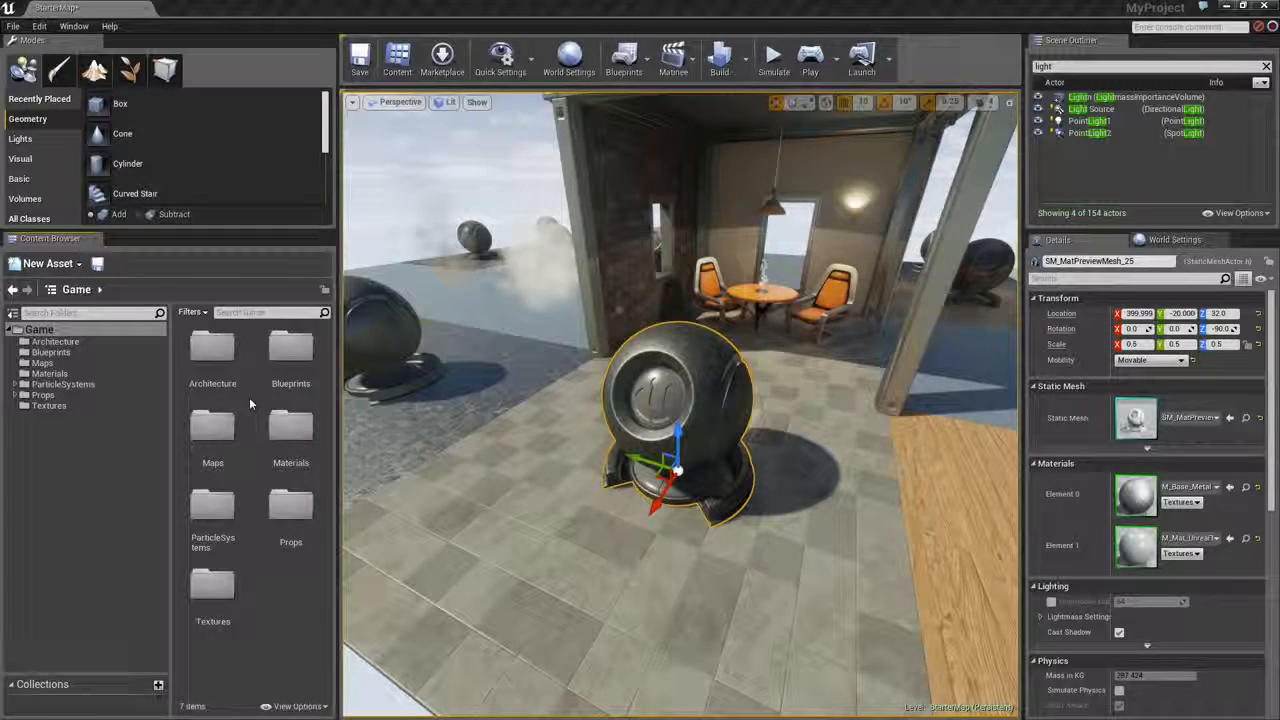
drag(257, 232, 250, 338)
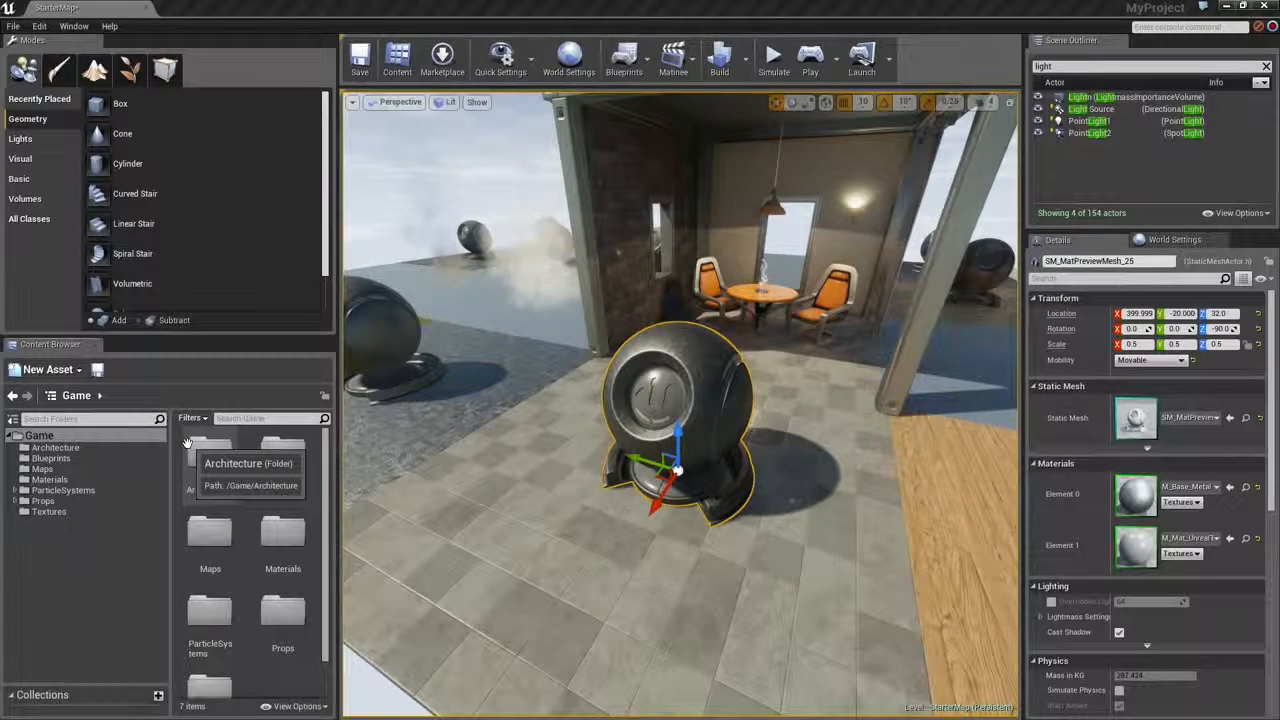
Step: Open the Materials folder in the Content Browser and browse to the grass and metal materials
click(56, 477)
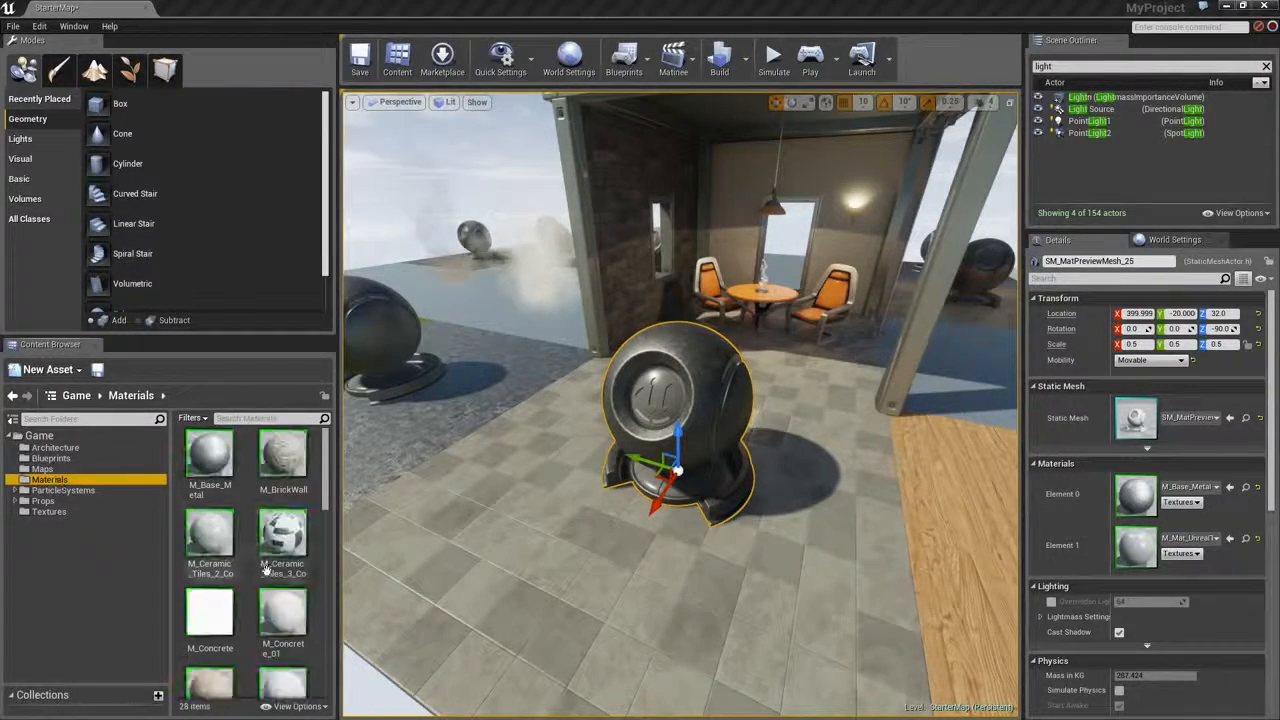
scroll(250, 451, down, 3)
scroll(250, 455, down, 1)
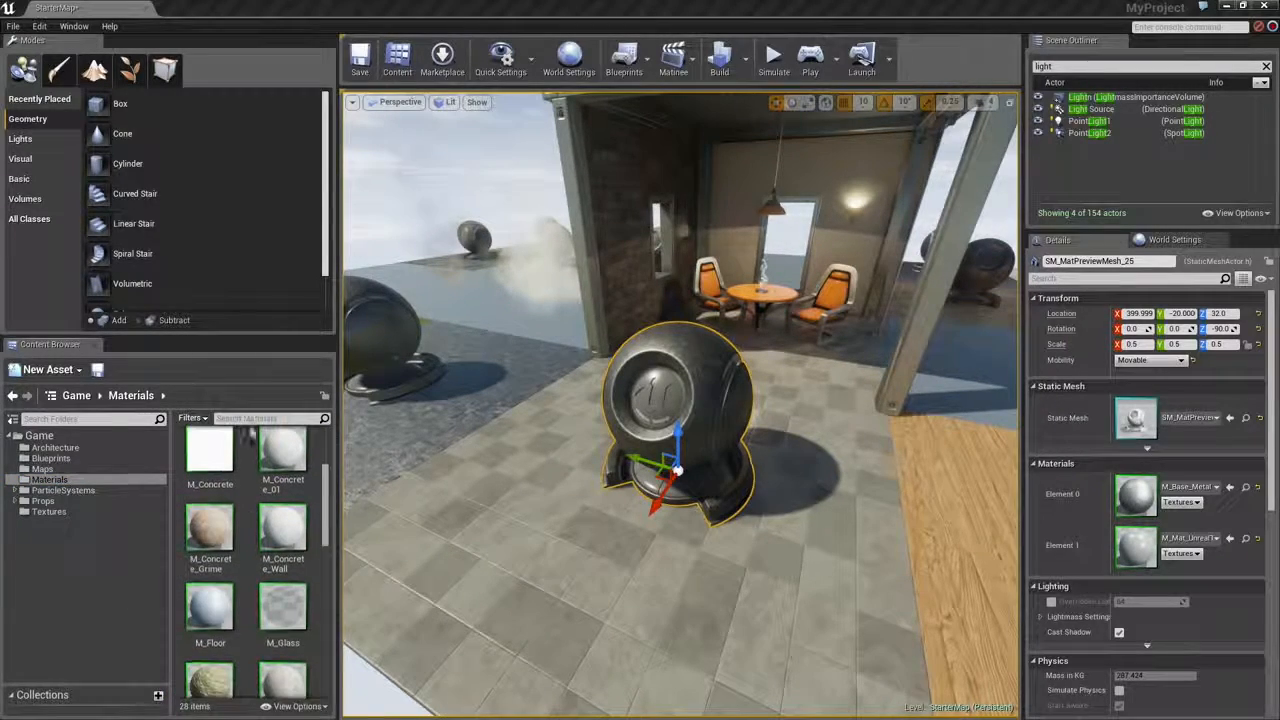
scroll(250, 597, down, 1)
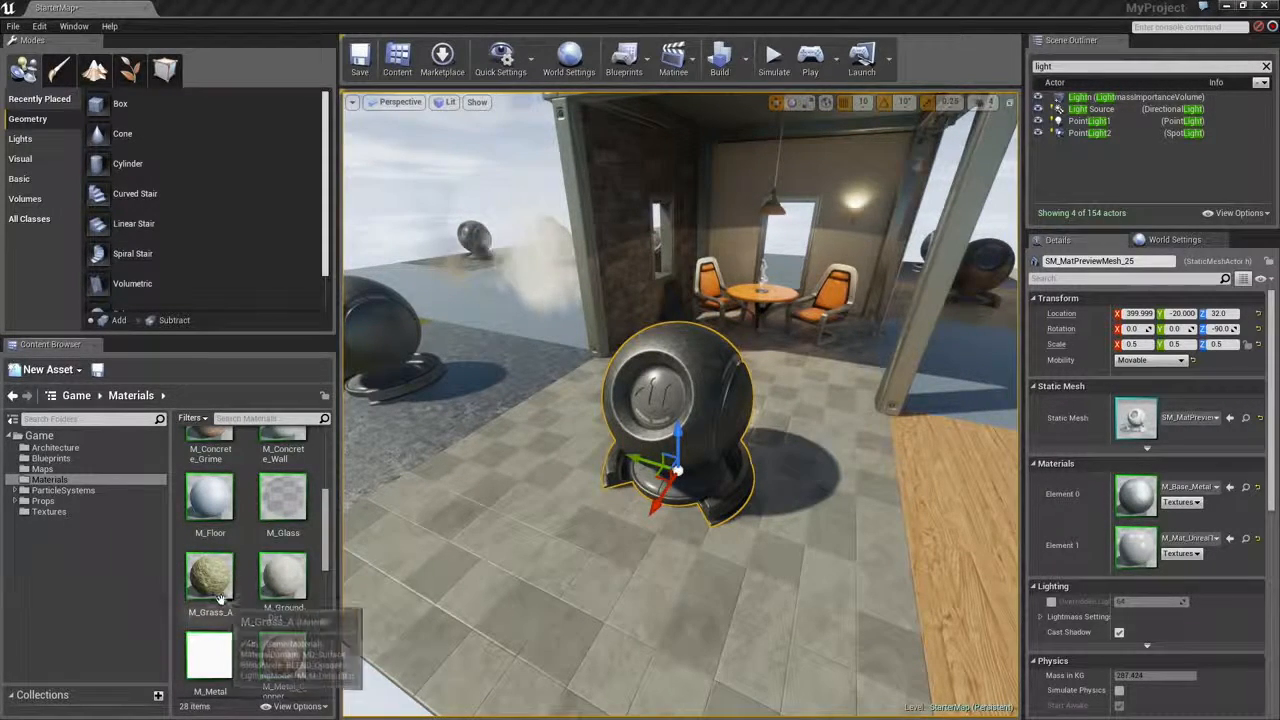
Step: Try M_Grass_A and M_Metal_Copper on the tiled floor, and undo both material changes
drag(204, 578, 541, 583)
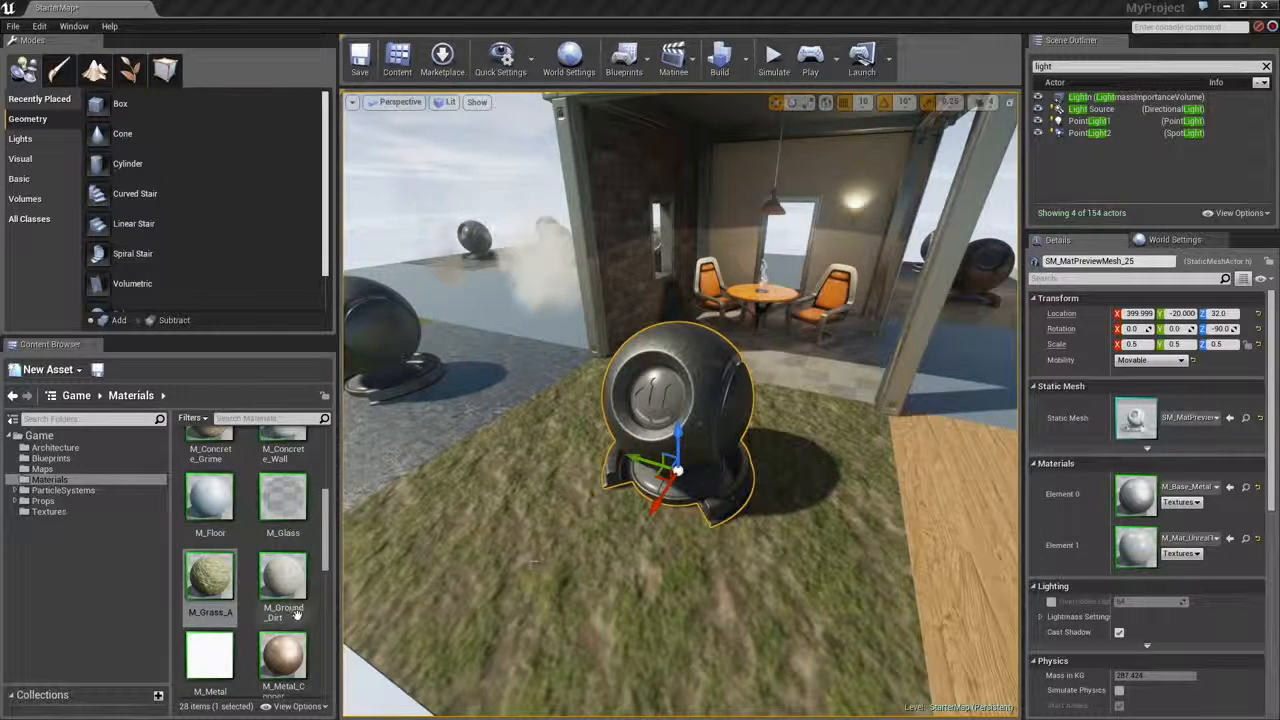
drag(283, 658, 528, 583)
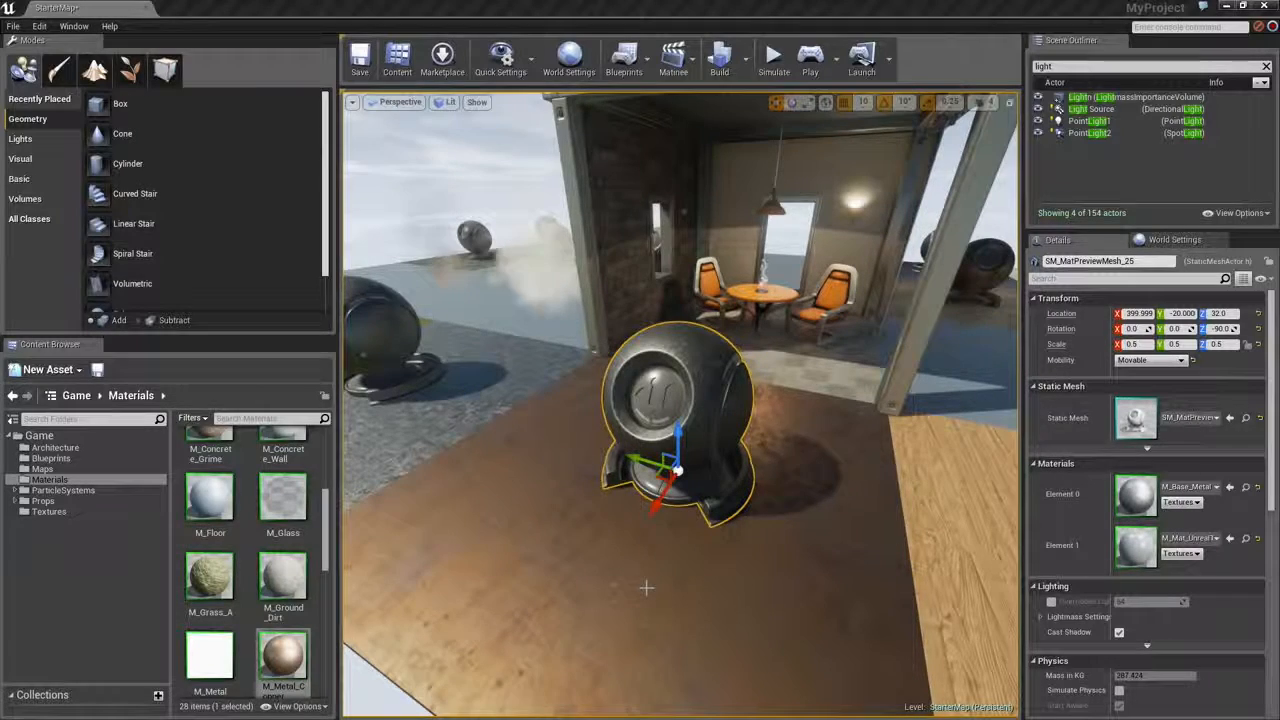
key(ctrl+z)
key(ctrl+z)
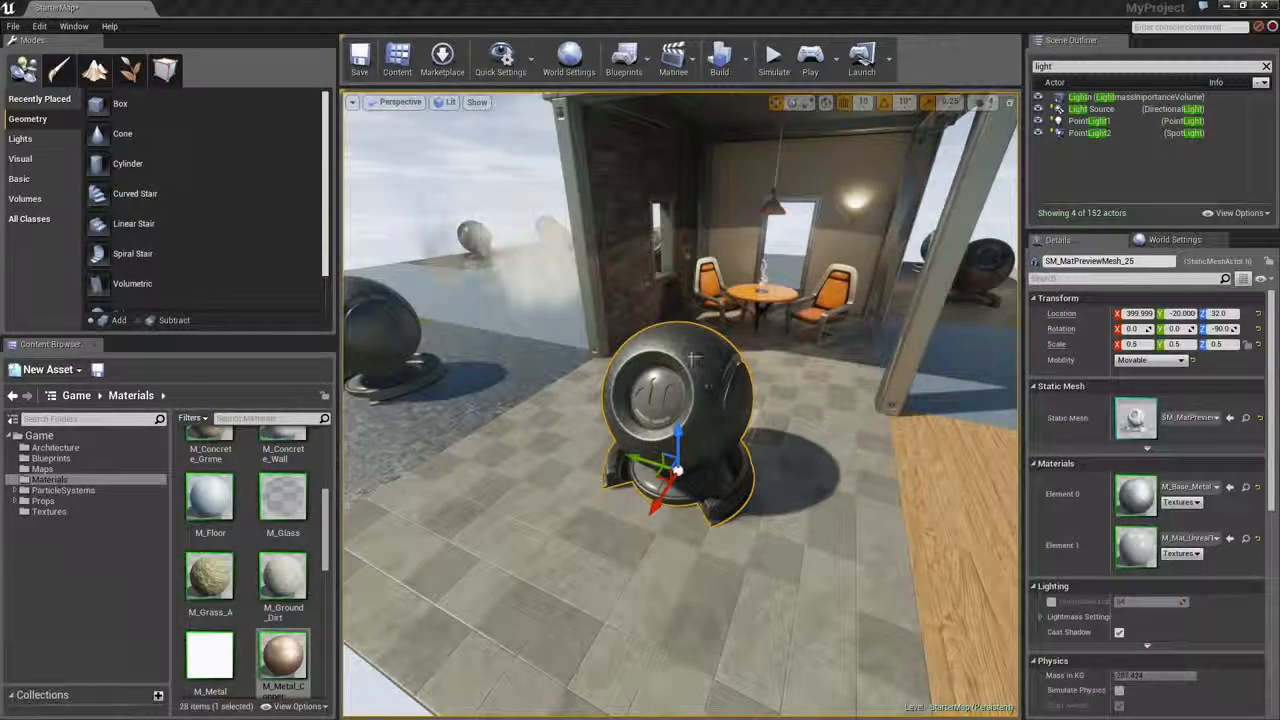
Step: Apply M_Metal_Copper to the whole duplicated preview mesh, inspect it, and undo the change
scroll(727, 382, up, 4)
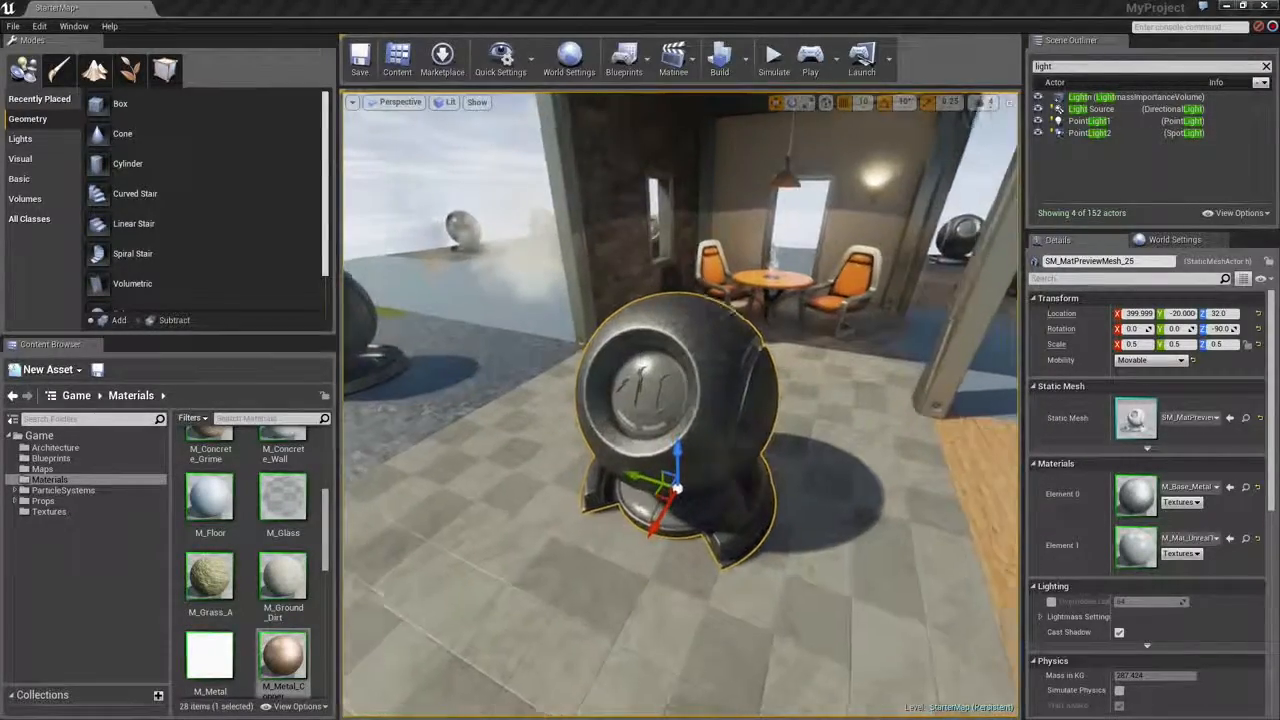
alt+drag(727, 382, 660, 455)
scroll(297, 527, down, 1)
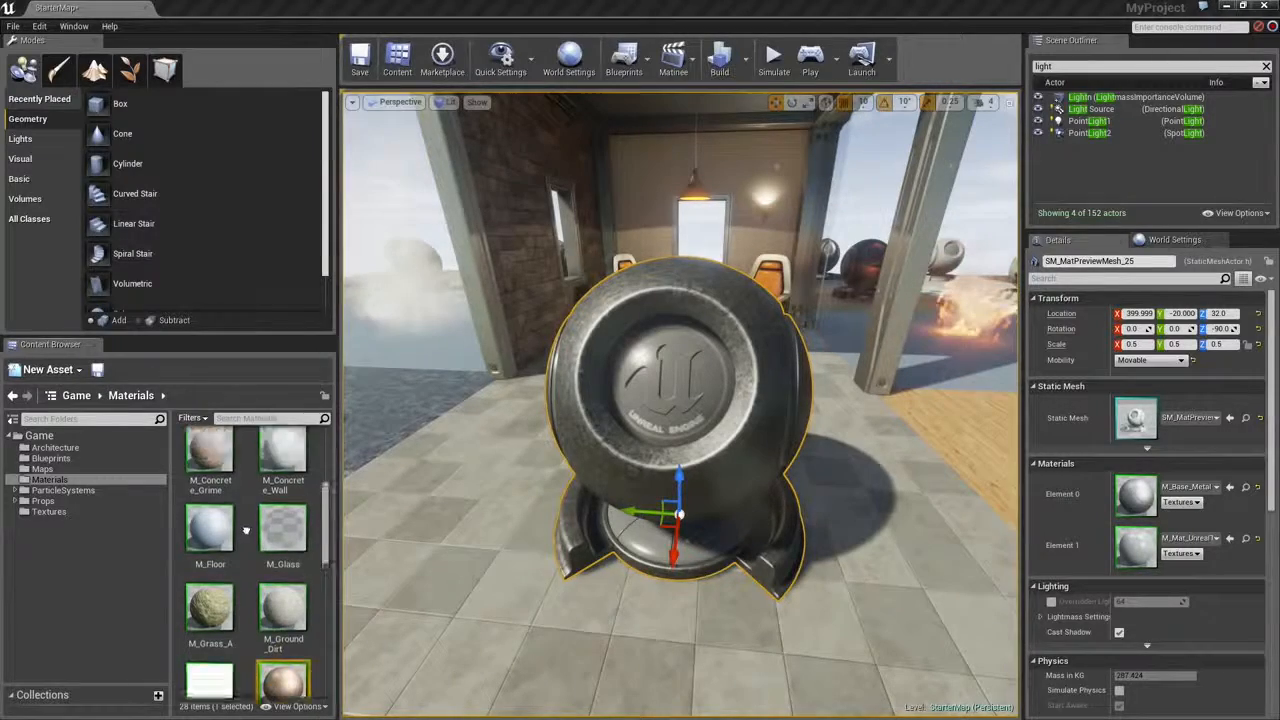
click(285, 612)
drag(285, 612, 738, 435)
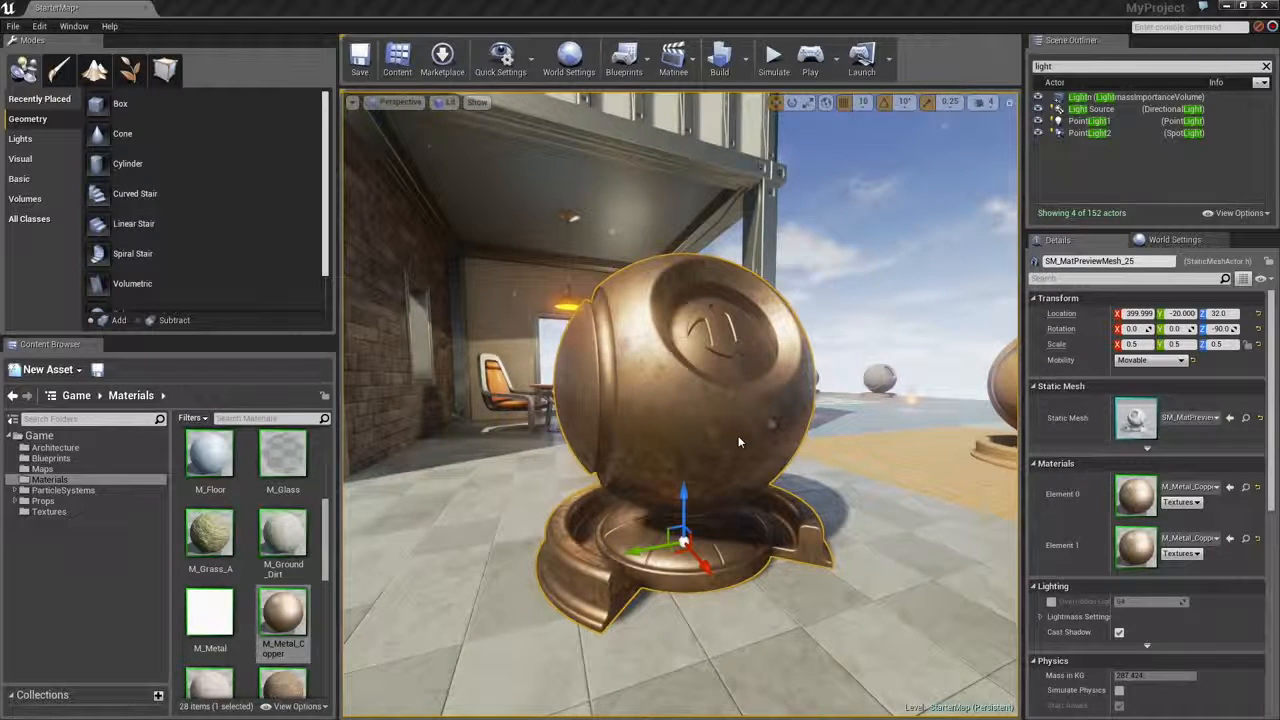
key(ctrl+z)
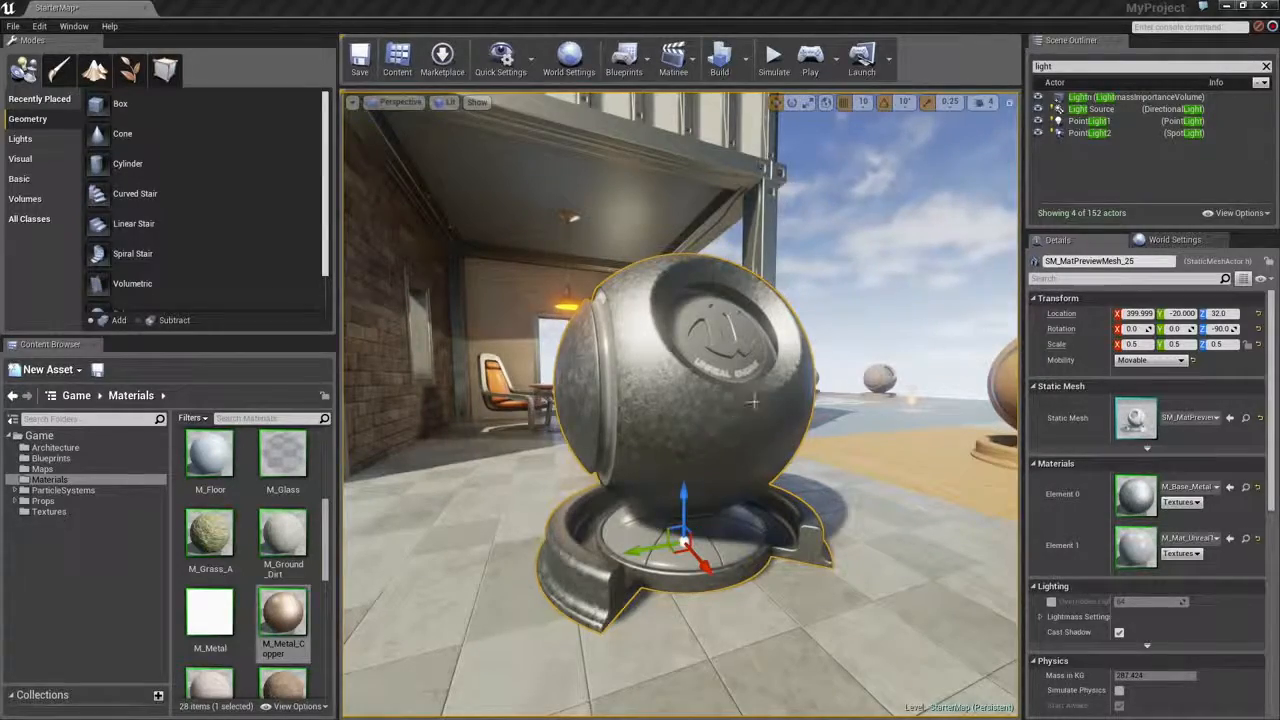
Step: Assign M_Metal_Copper to only the Element 0 material slot of the duplicated preview mesh and inspect the mesh up close
alt+drag(778, 392, 680, 420)
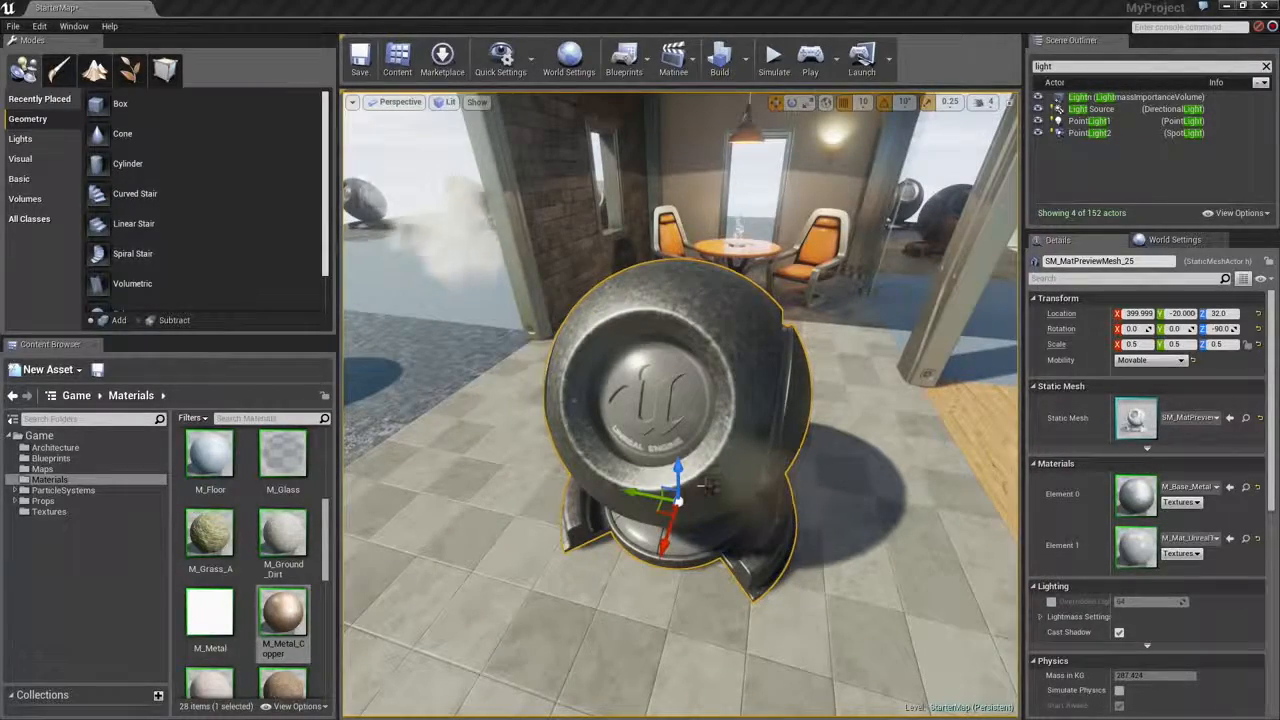
alt+drag(708, 487, 600, 471)
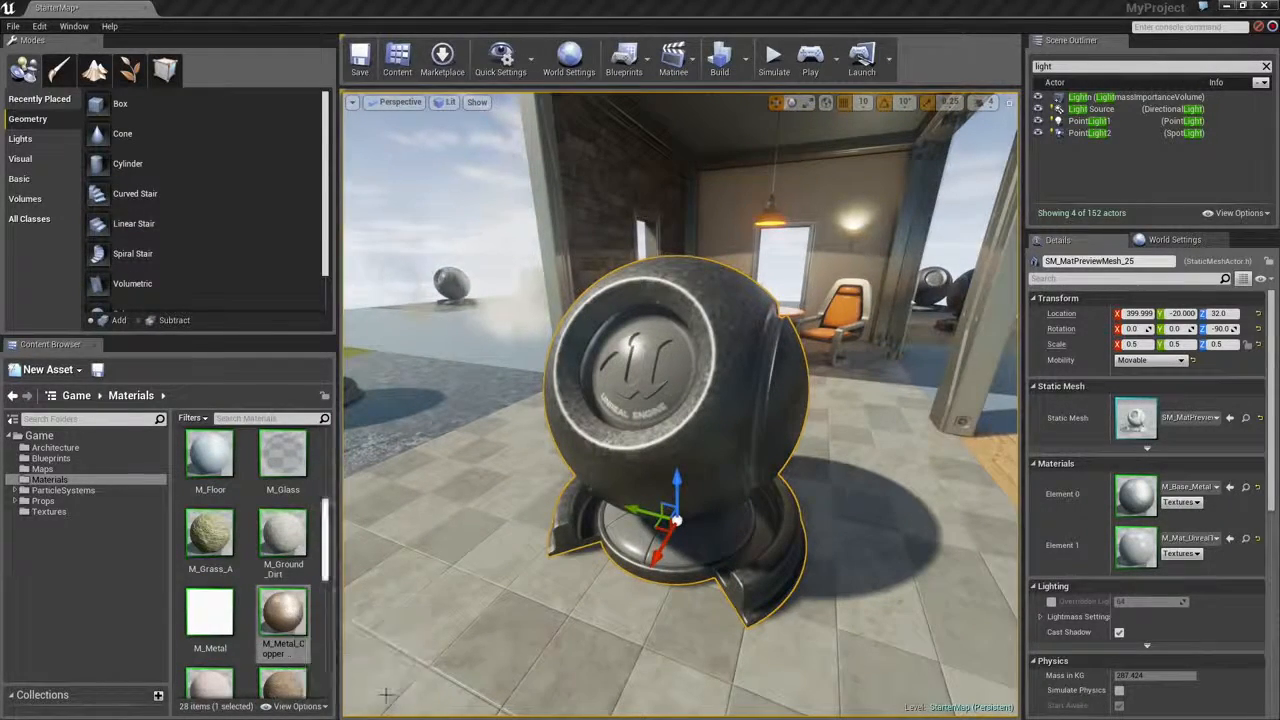
drag(286, 601, 1134, 490)
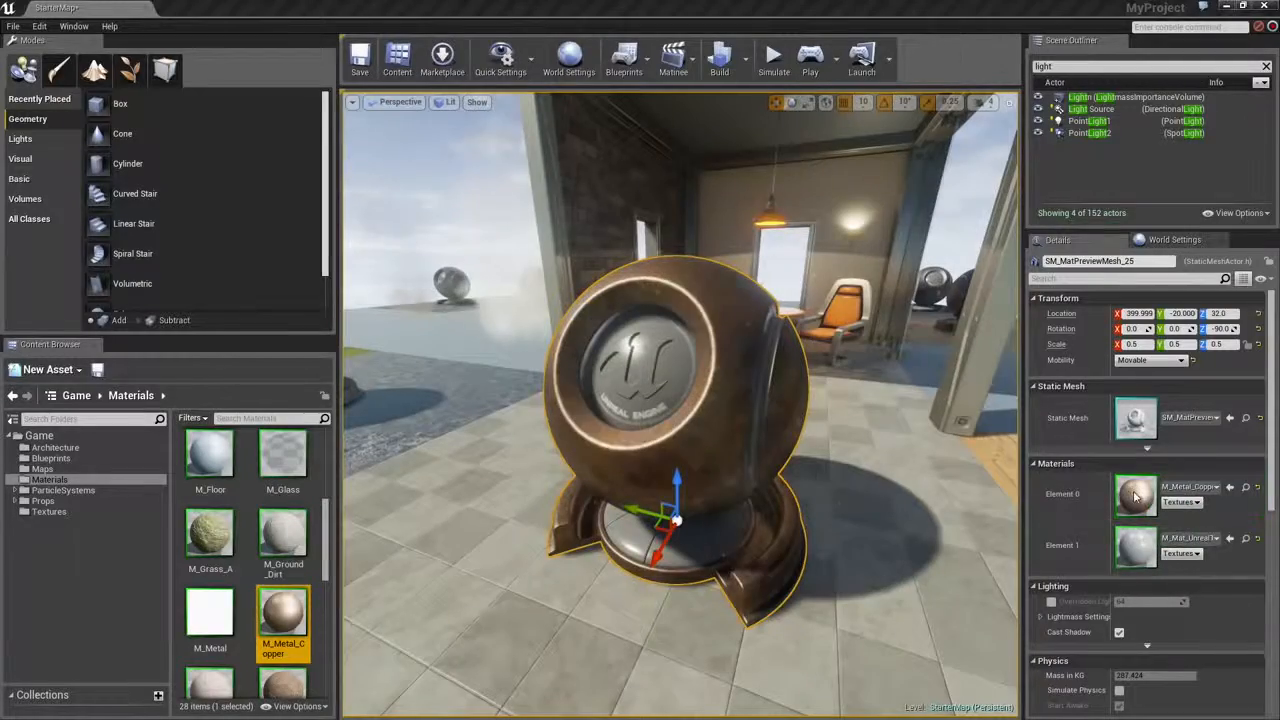
alt+drag(731, 364, 715, 310)
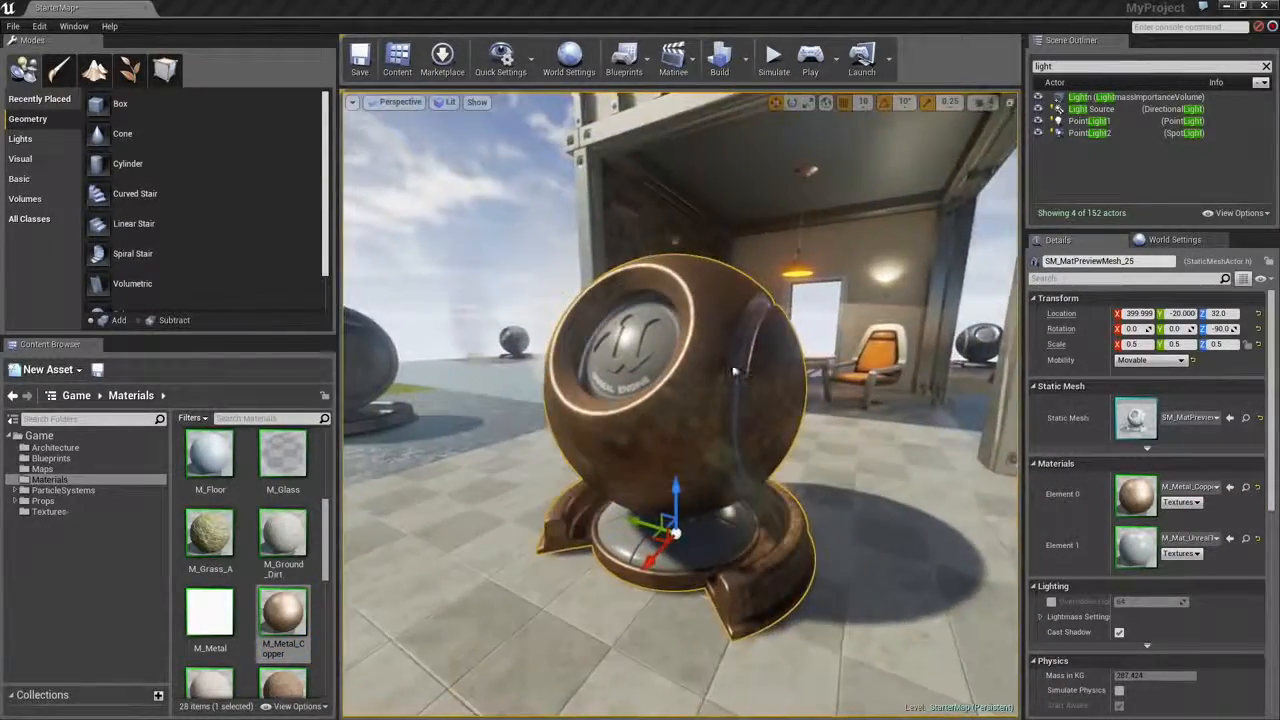
alt+right_drag(734, 371, 800, 371)
alt+drag(734, 371, 676, 395)
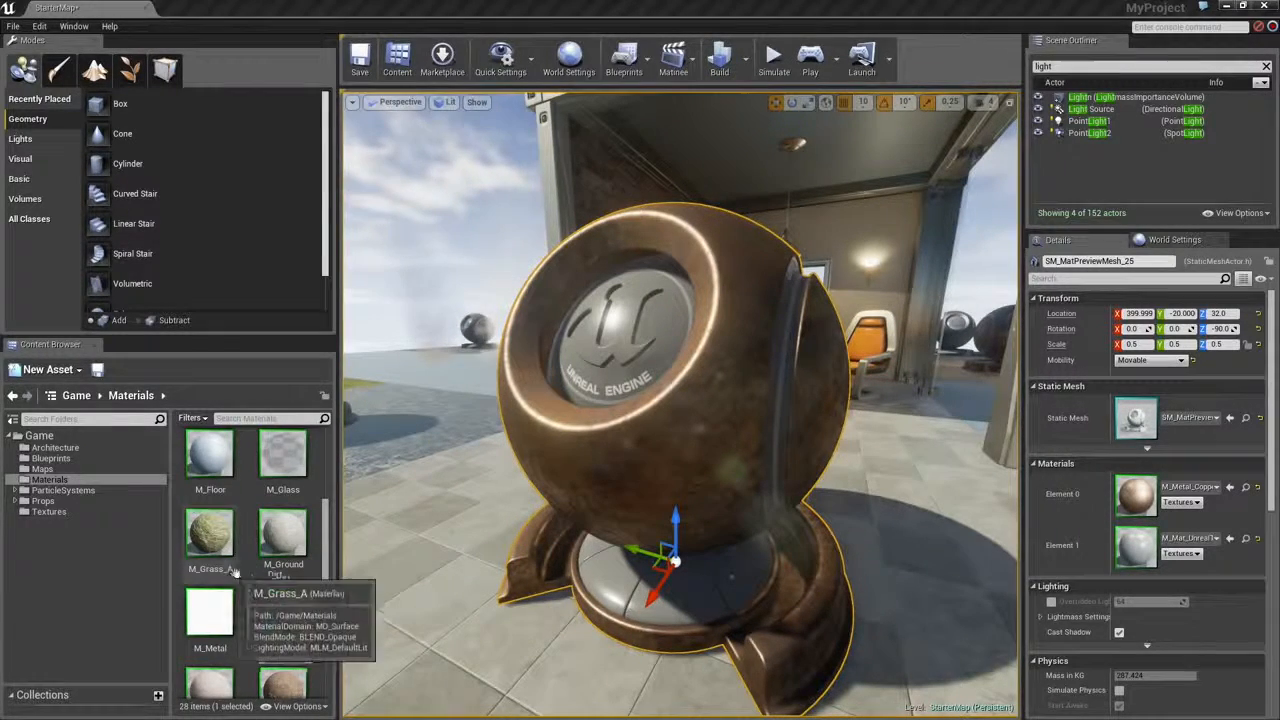
right_drag(250, 570, 250, 375)
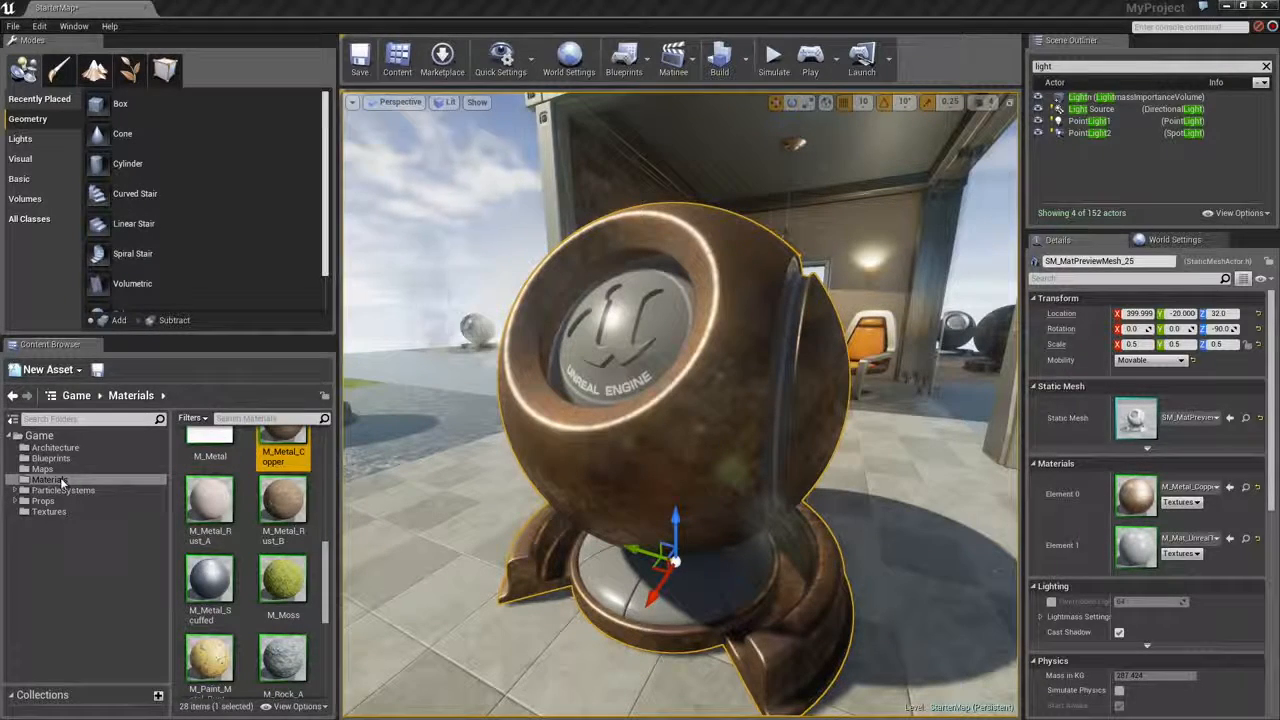
right_click(243, 524)
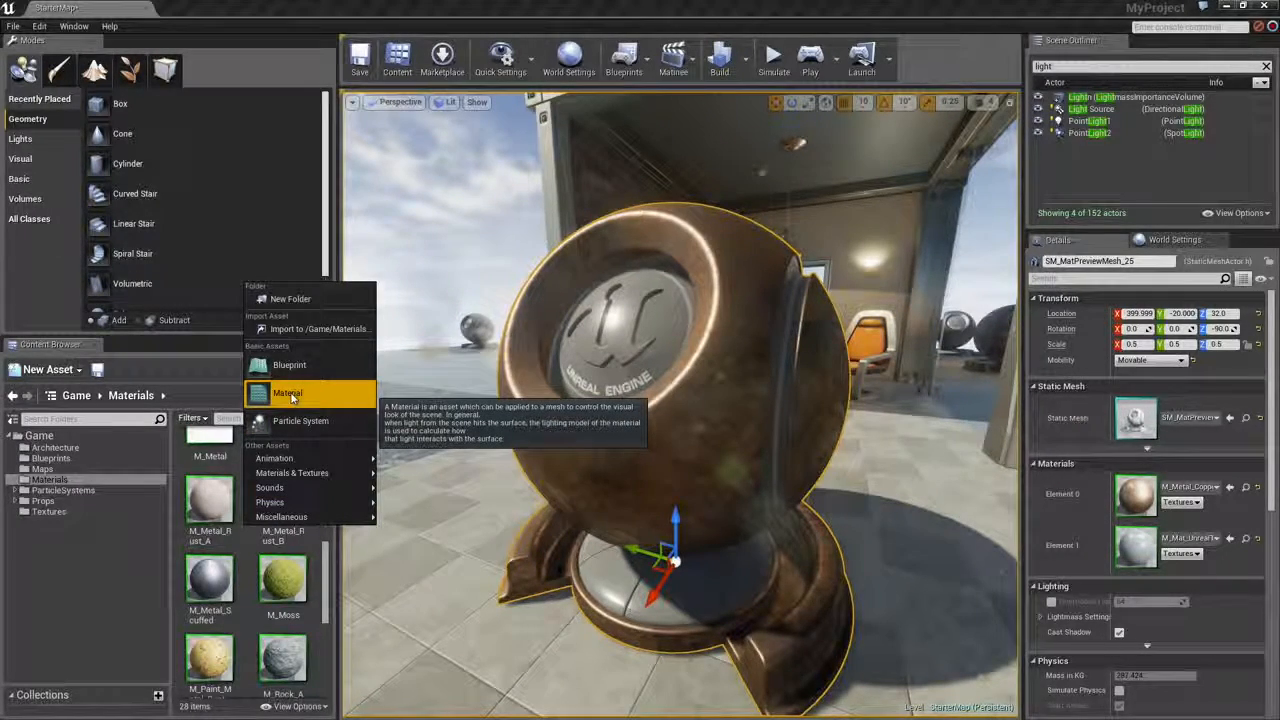
click(245, 578)
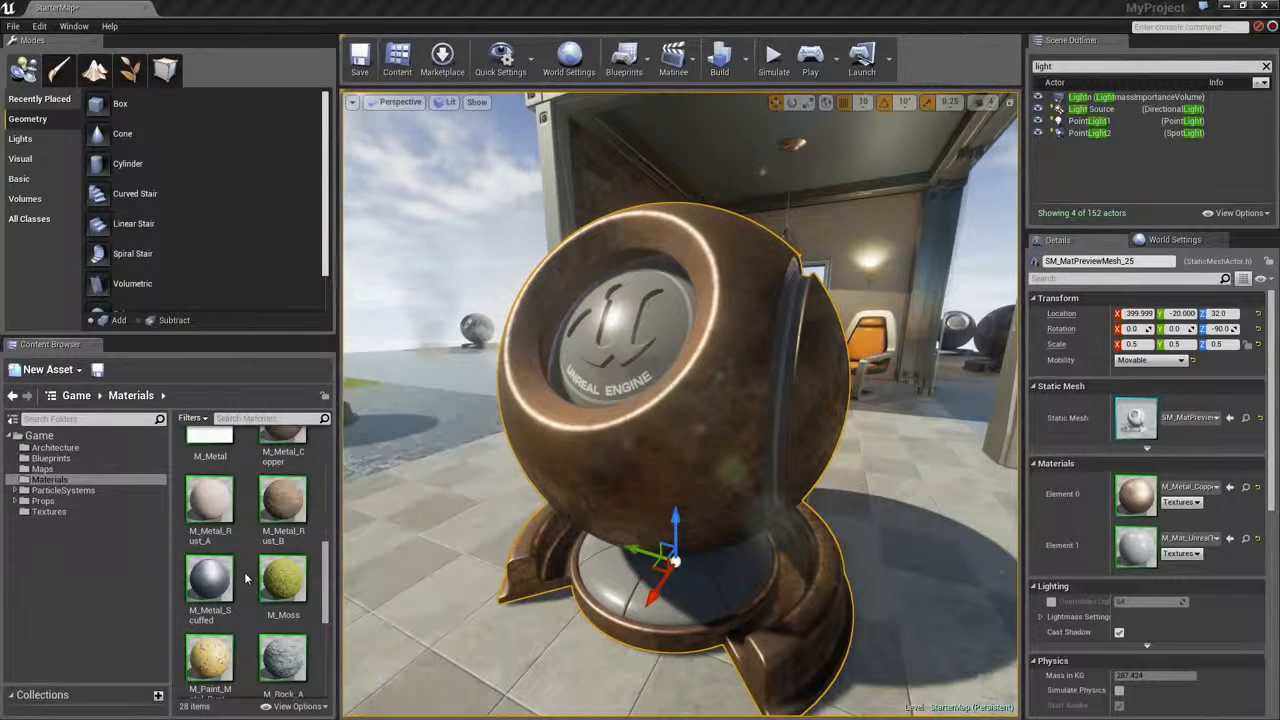
click(77, 372)
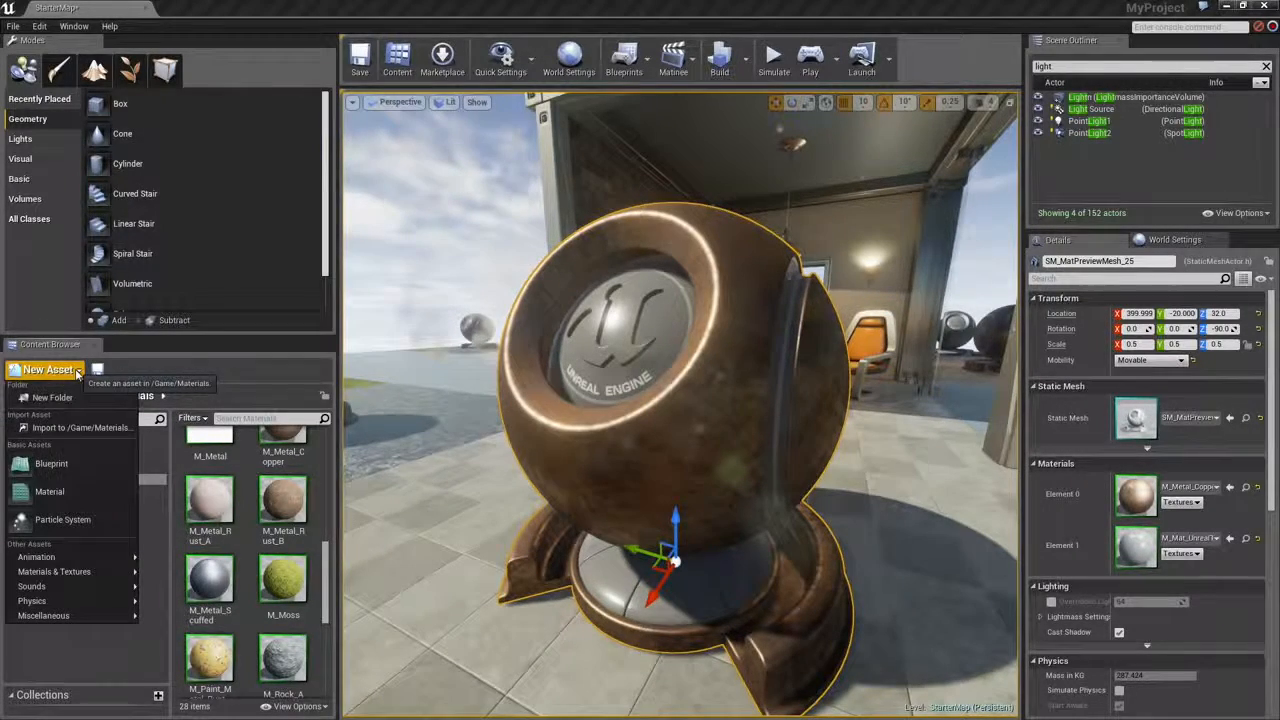
click(73, 491)
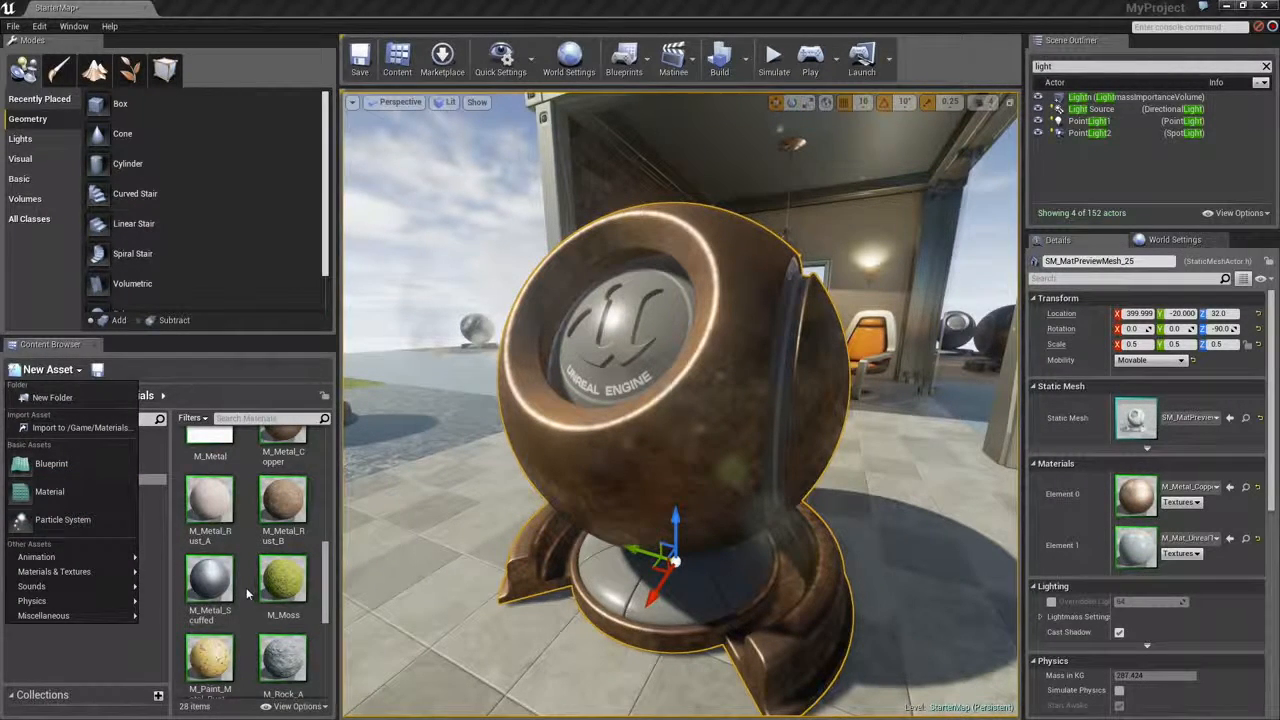
Step: Create a new material named MyMaterial in the Materials folder and open it for editing
right_click(245, 536)
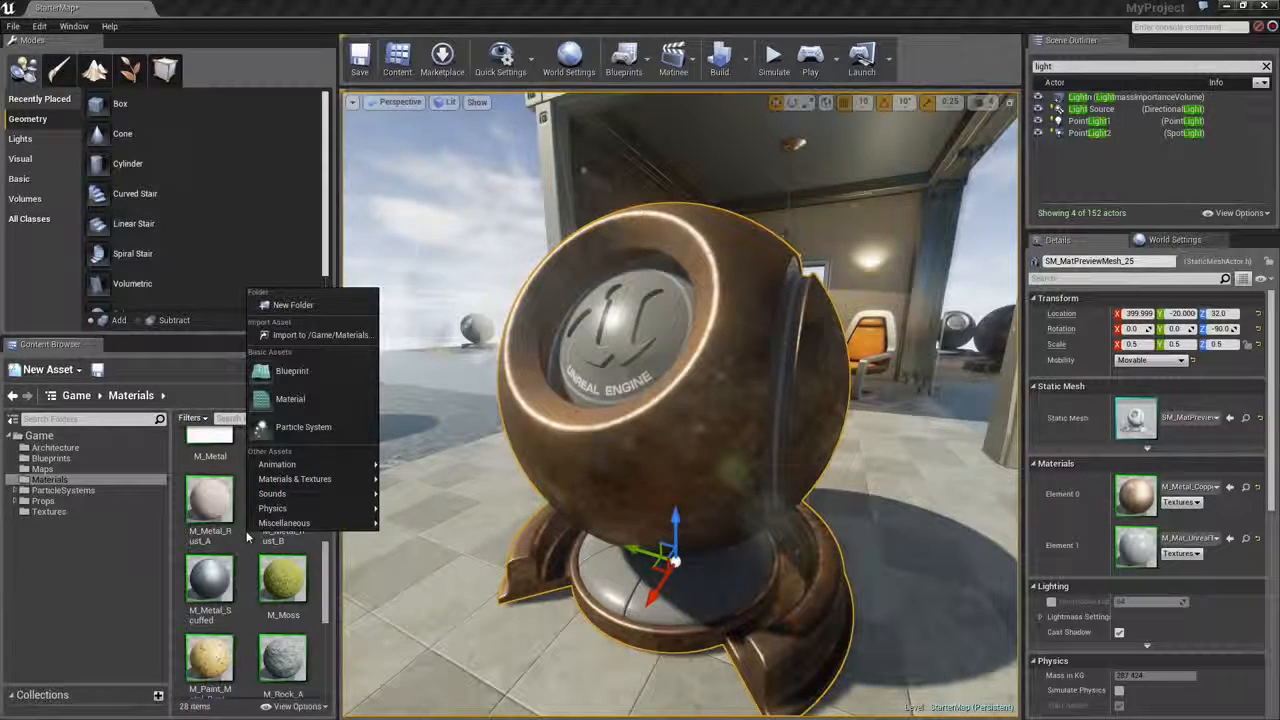
click(283, 400)
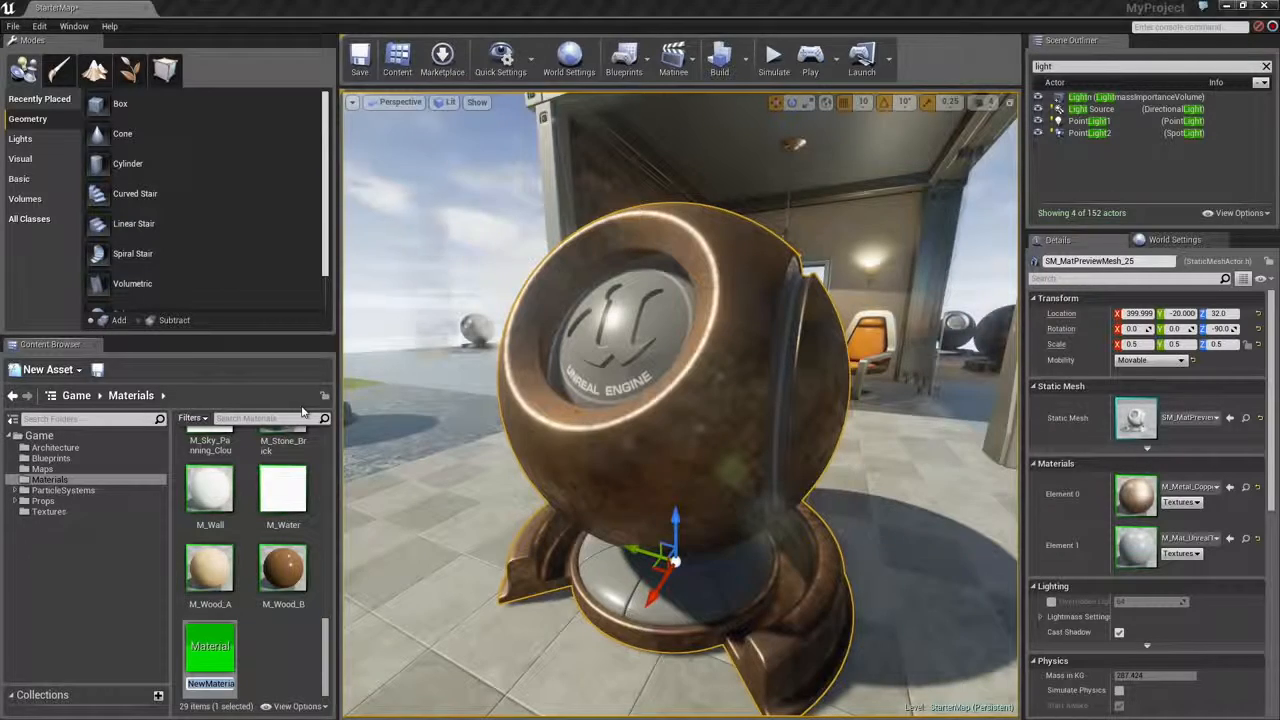
text(MyMa)
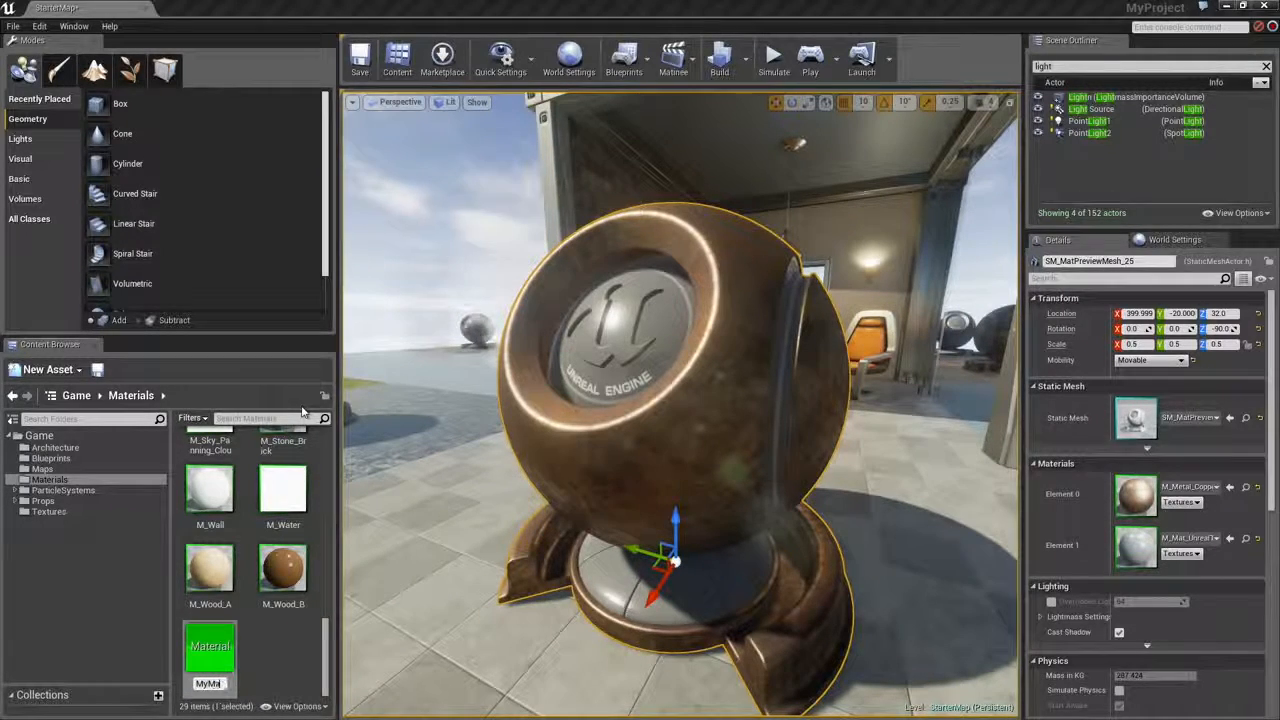
text(teria)
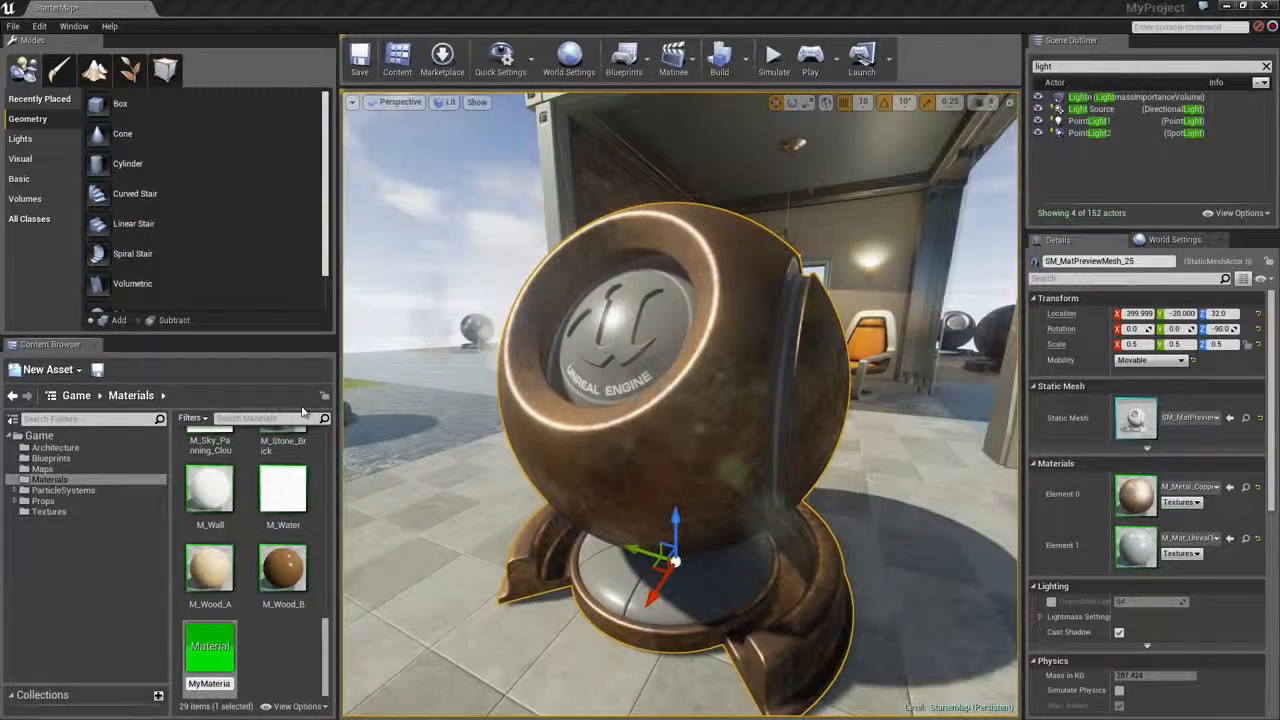
text(l)
key(Return)
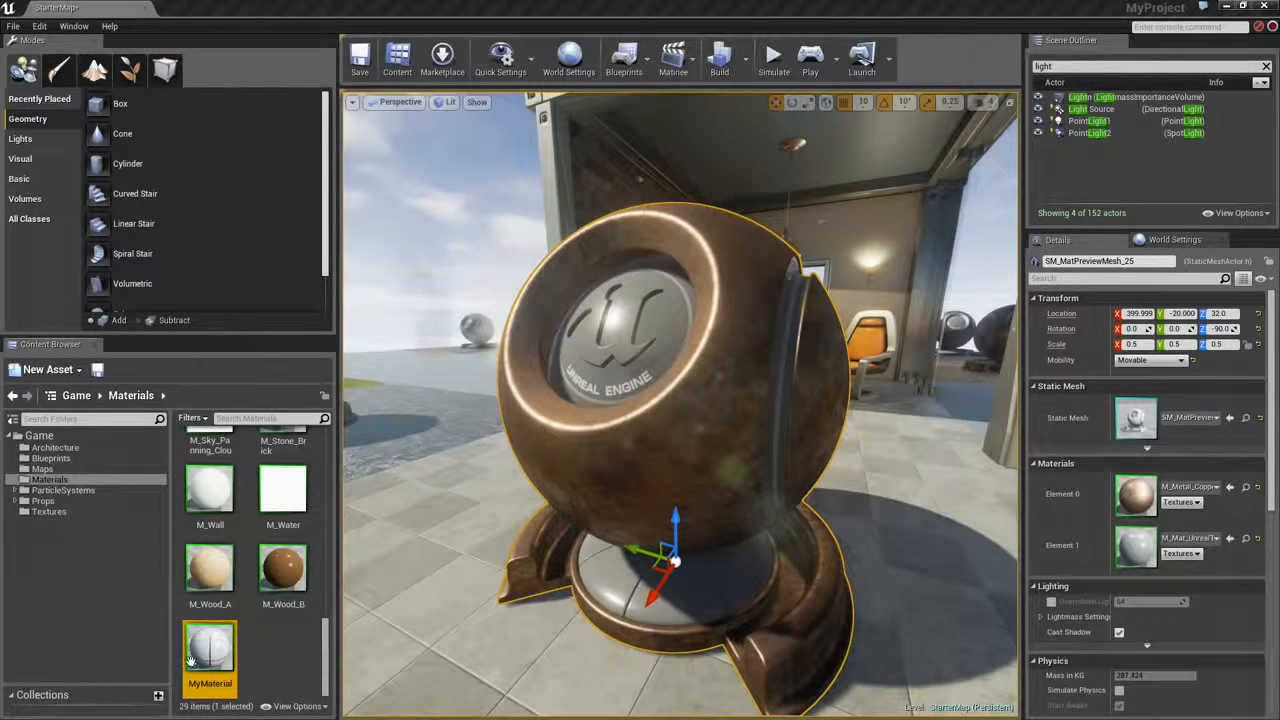
mouse_move(205, 650)
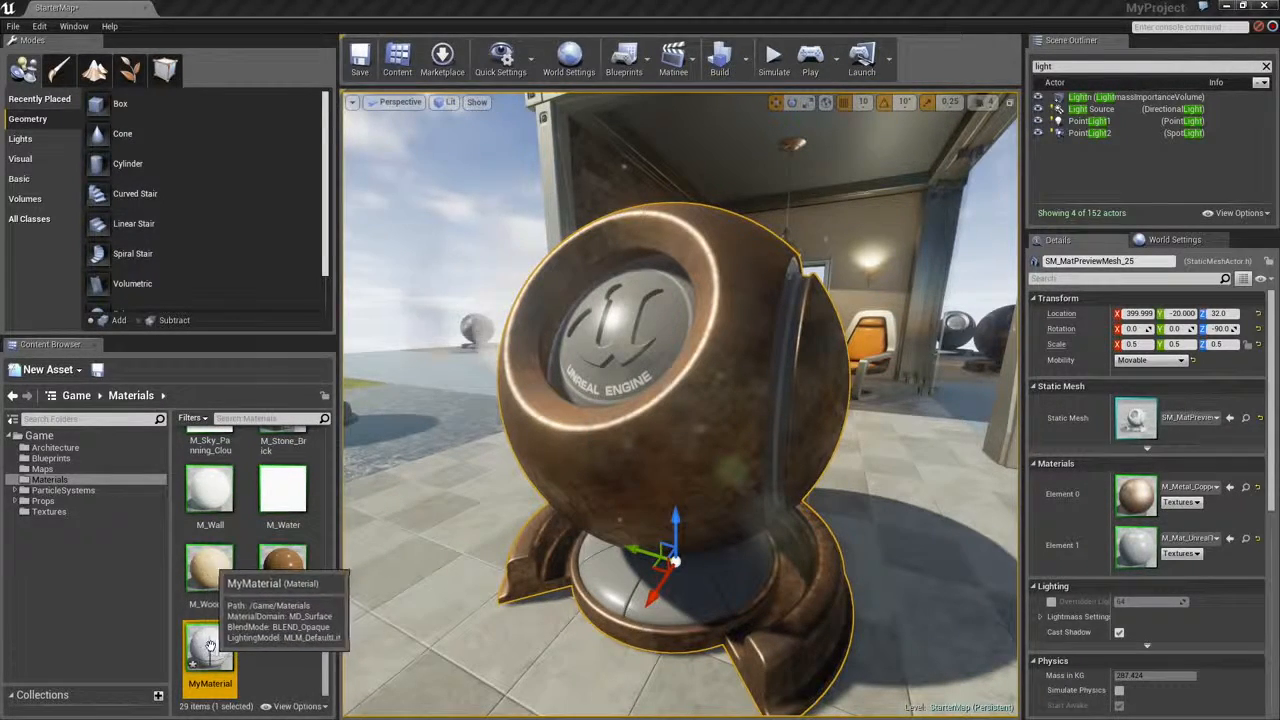
double_click(209, 646)
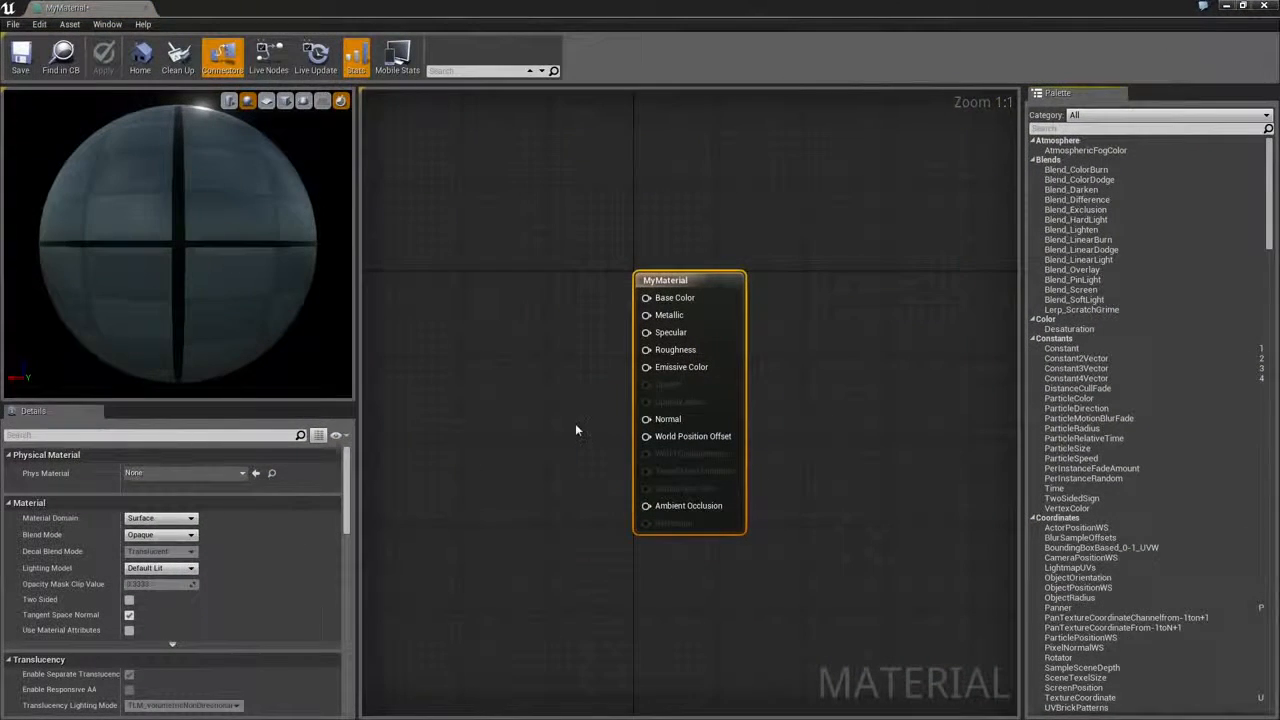
Step: Inspect the preview sphere of MyMaterial from different angles and distances, toggling the preview grid on and off
right_drag(609, 383, 773, 378)
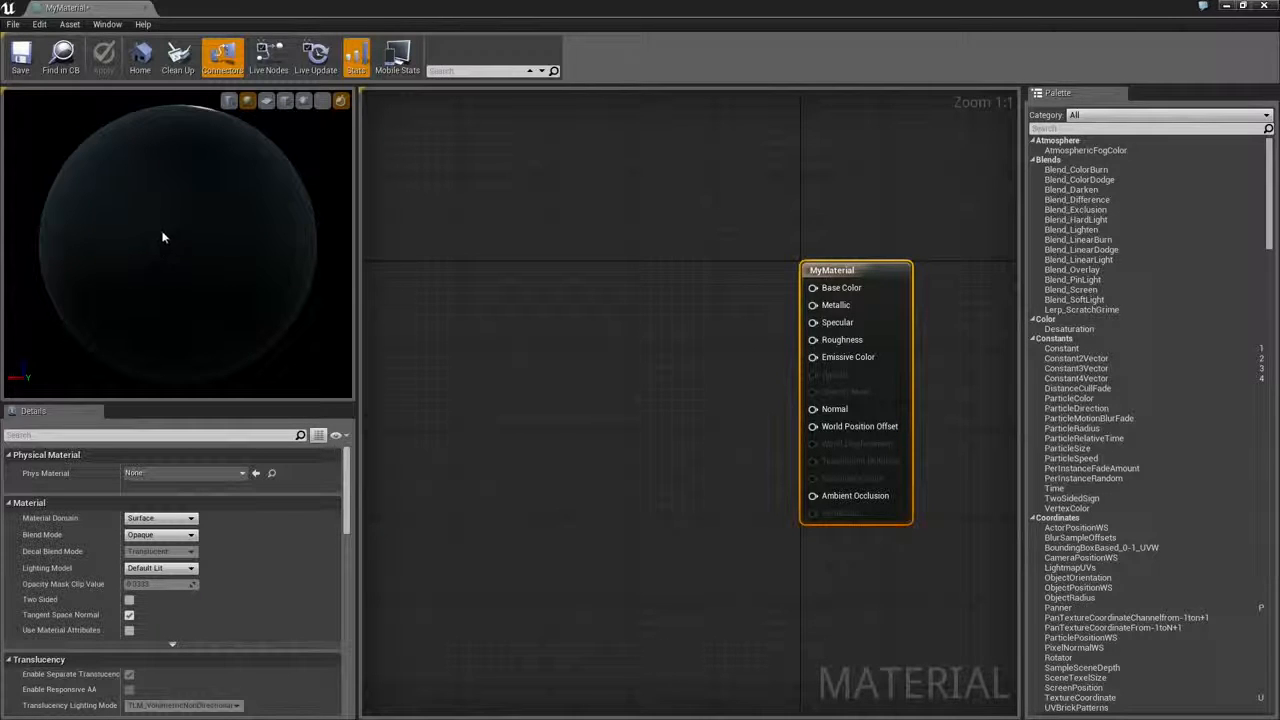
mouse_move(138, 231)
mouse_down()
mouse_move(155, 226)
mouse_move(134, 221)
mouse_up()
mouse_move(134, 221)
right_down()
mouse_move(134, 261)
mouse_move(134, 240)
right_up()
drag(134, 221, 126, 212)
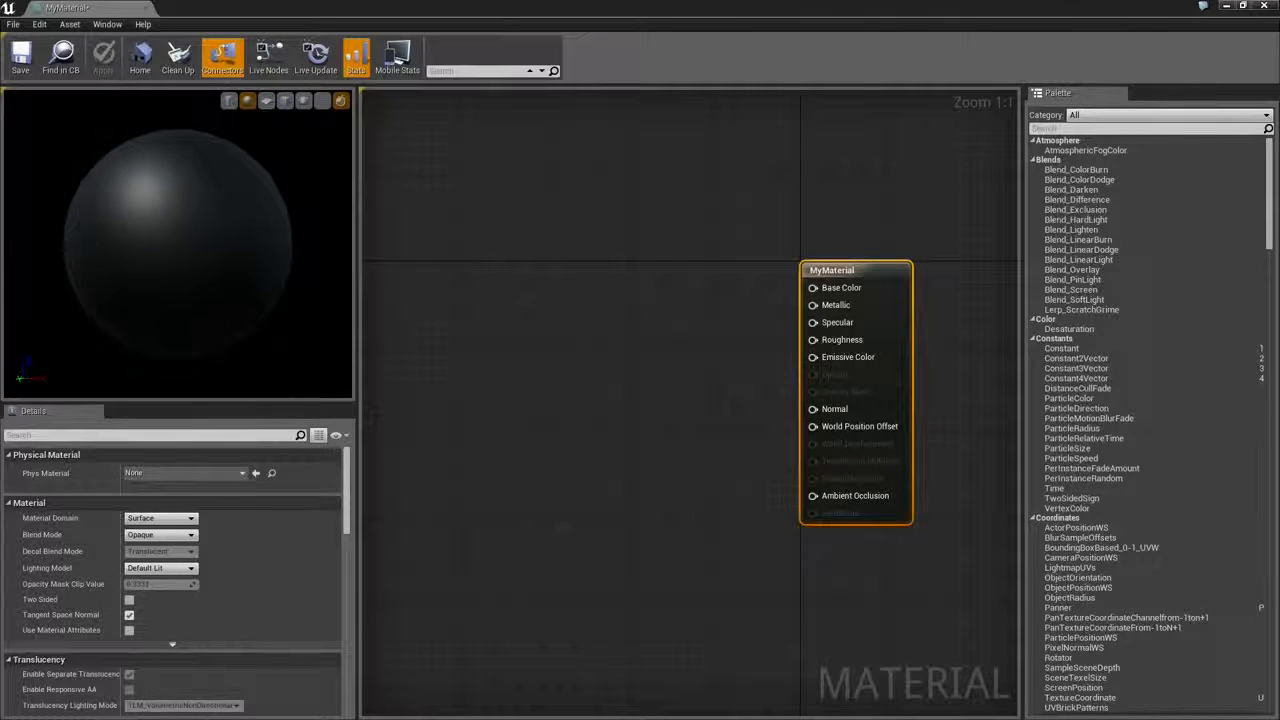
click(322, 101)
click(322, 101)
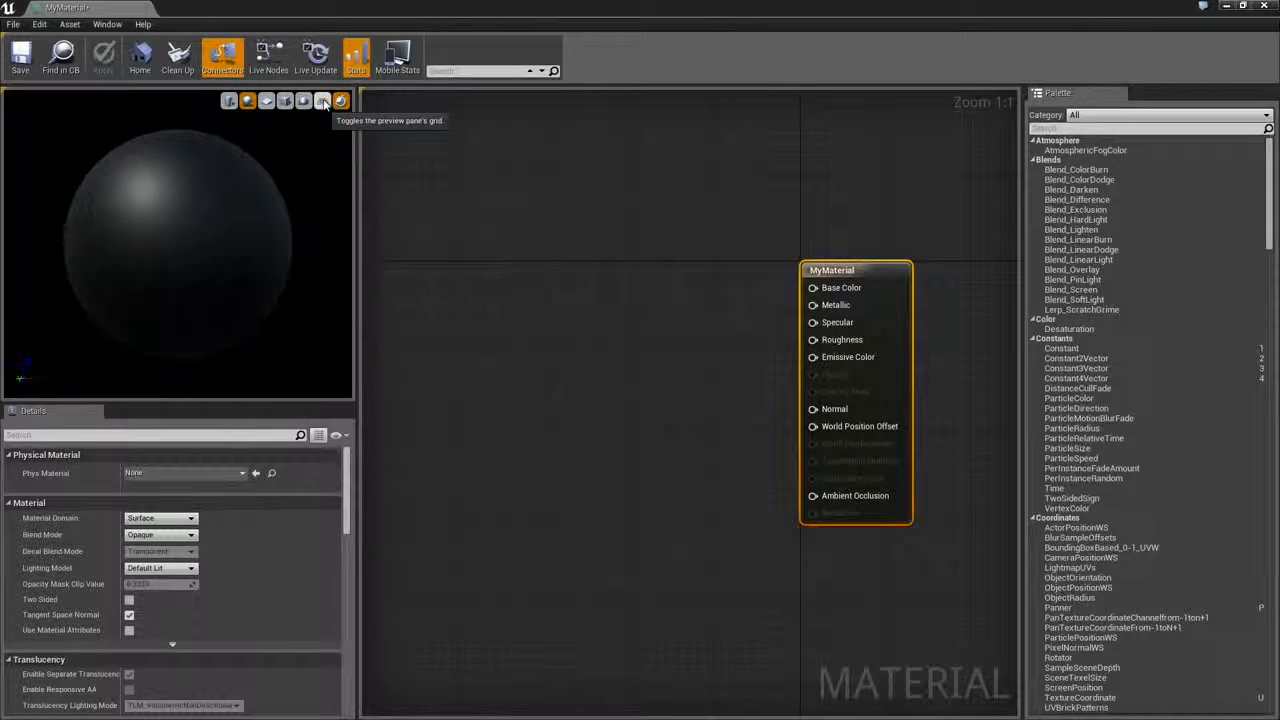
click(323, 102)
drag(196, 198, 214, 243)
click(322, 101)
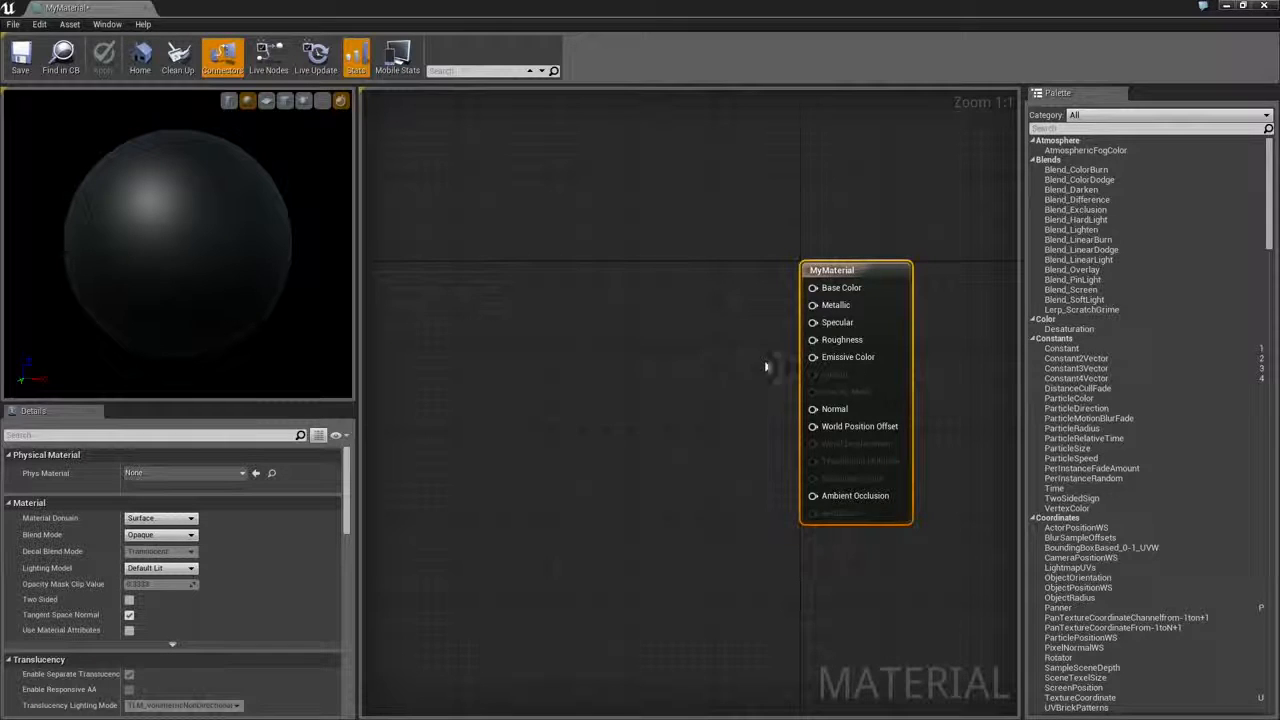
Step: Narrow the Palette to widen the material graph, and browse the available material expression nodes
right_drag(766, 366, 660, 352)
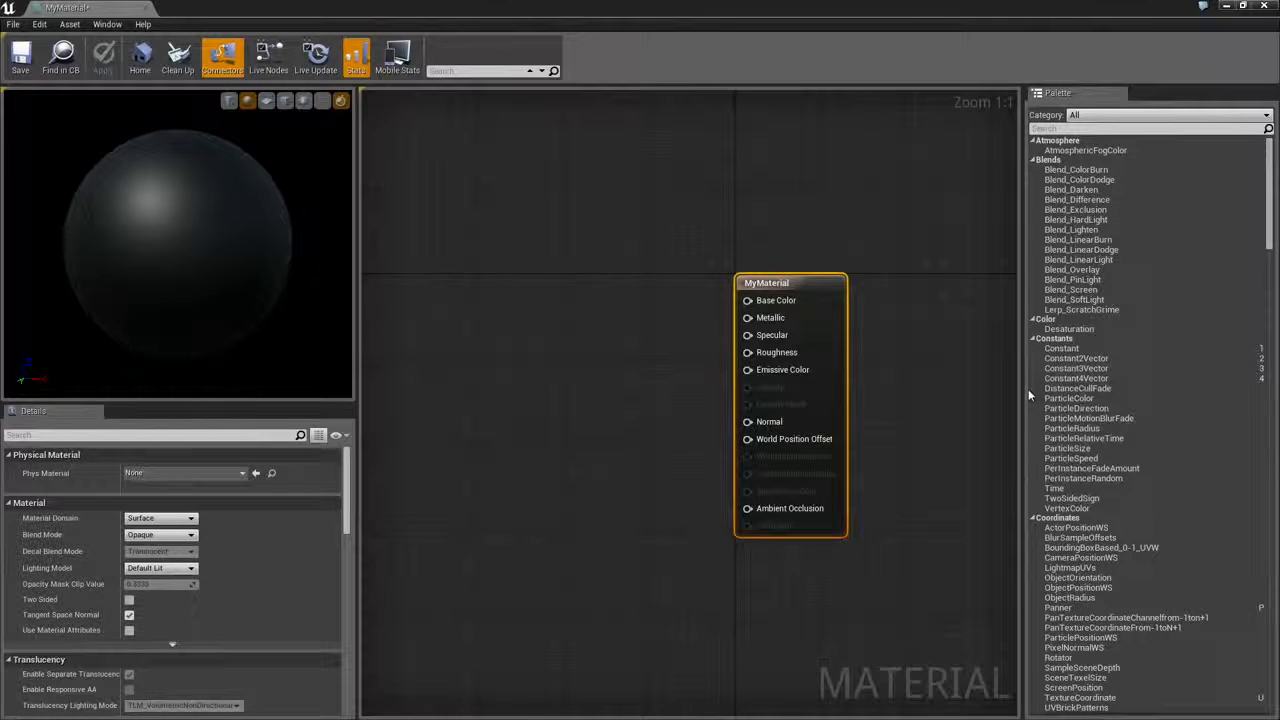
drag(1028, 389, 1076, 388)
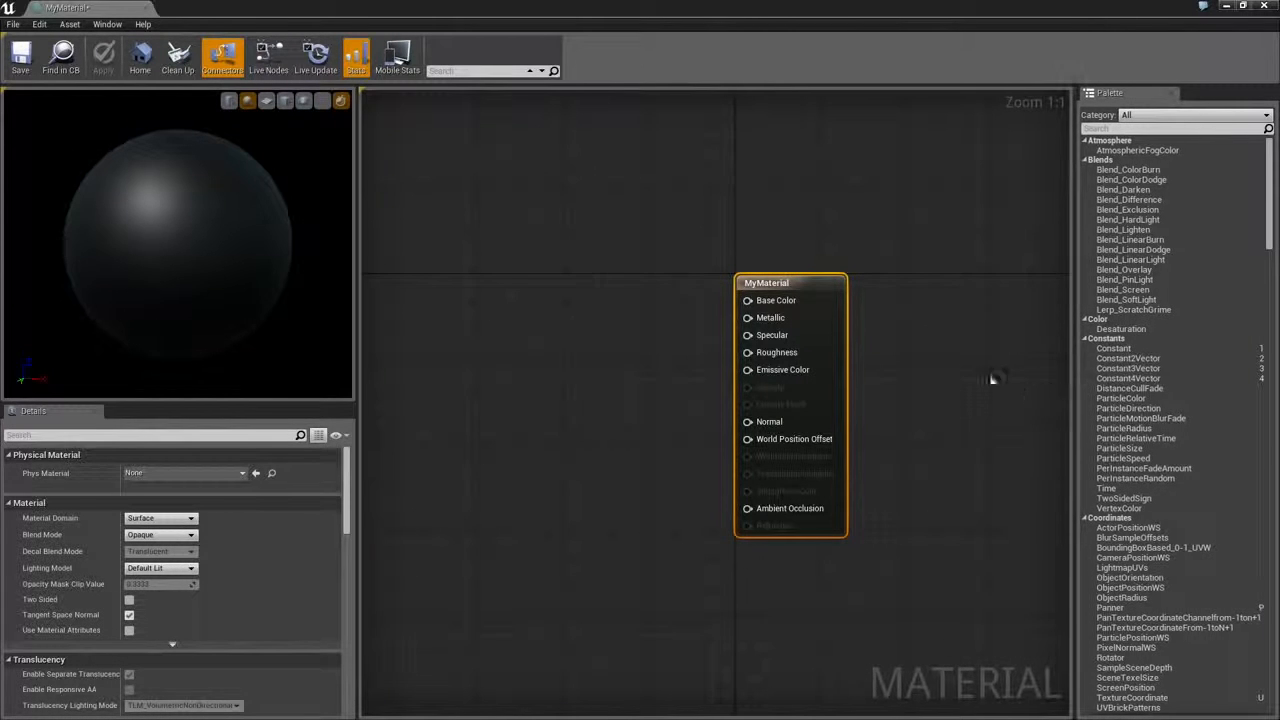
right_click(504, 281)
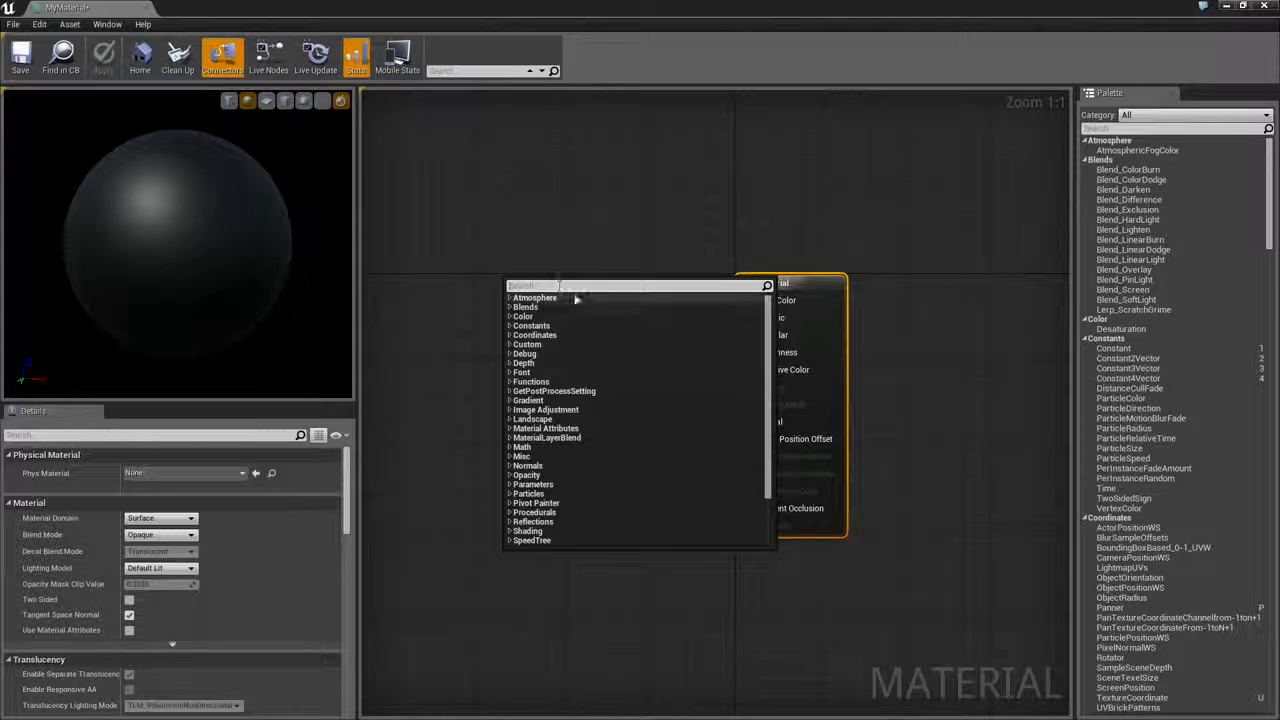
click(1133, 249)
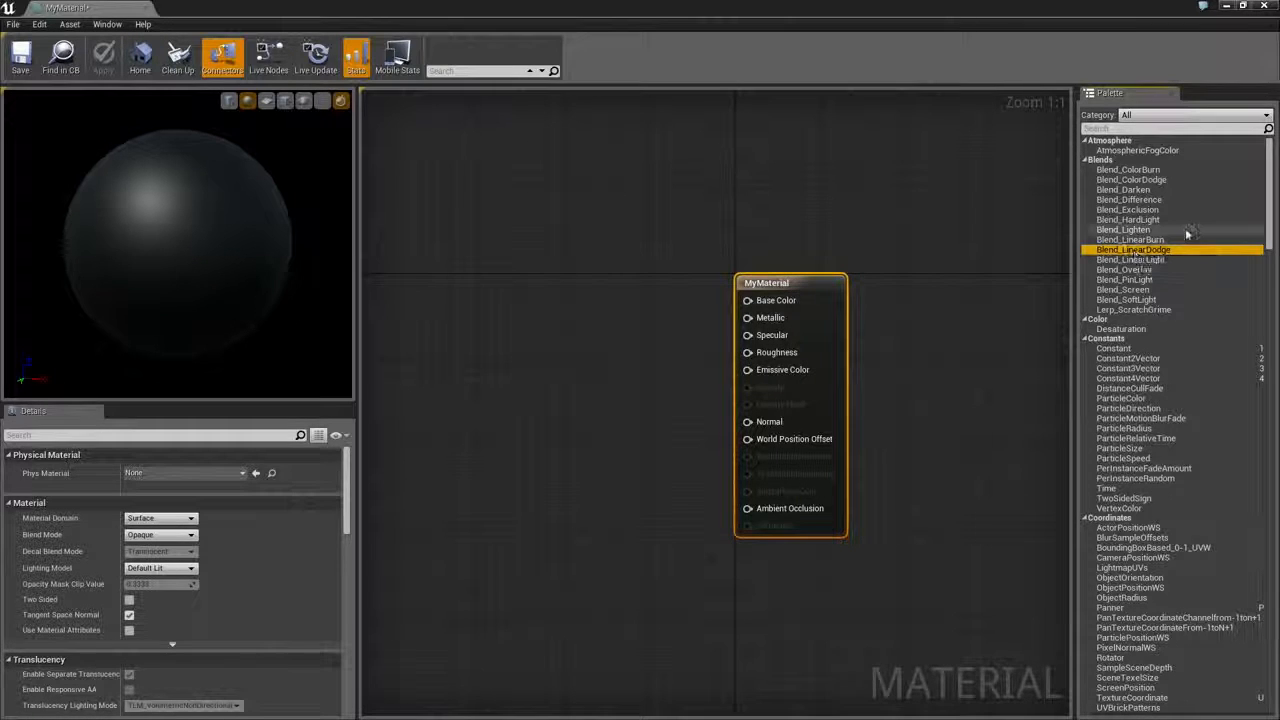
mouse_move(1273, 178)
mouse_down()
mouse_move(1268, 262)
mouse_move(1271, 167)
mouse_up()
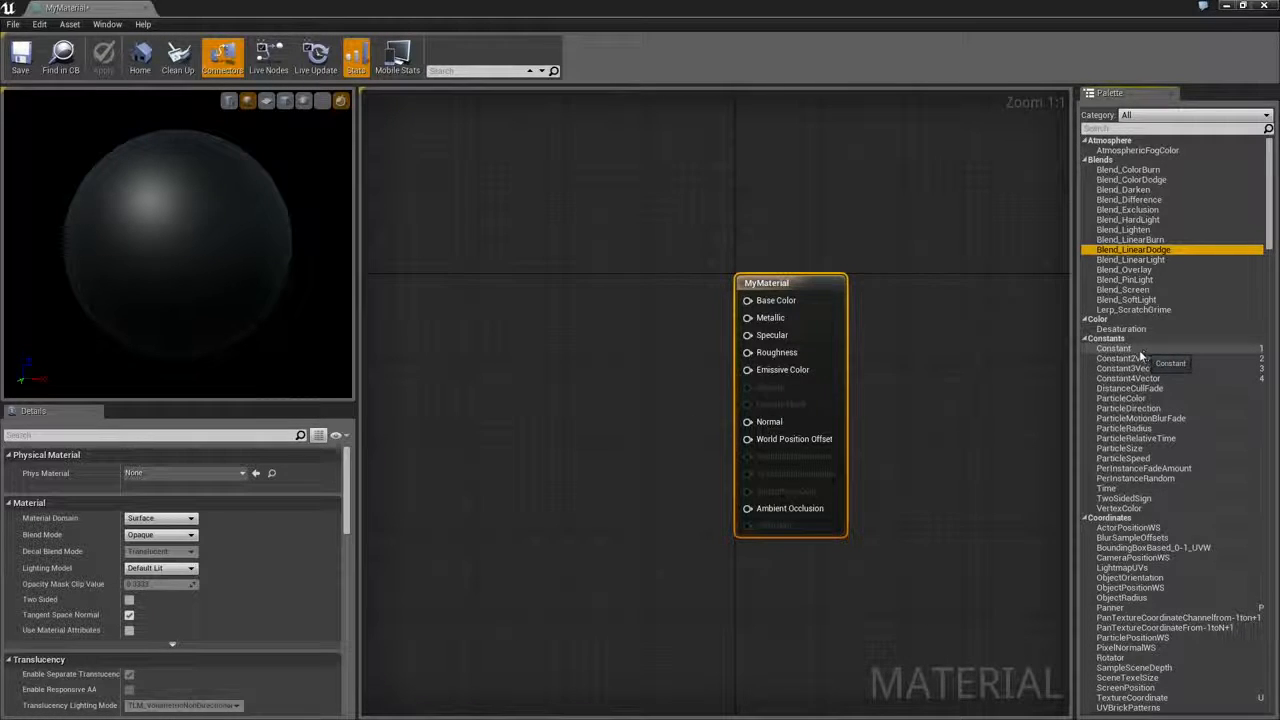
Step: Try placing a Constant node and a Multiply node in the material graph, deleting each one
click(478, 285)
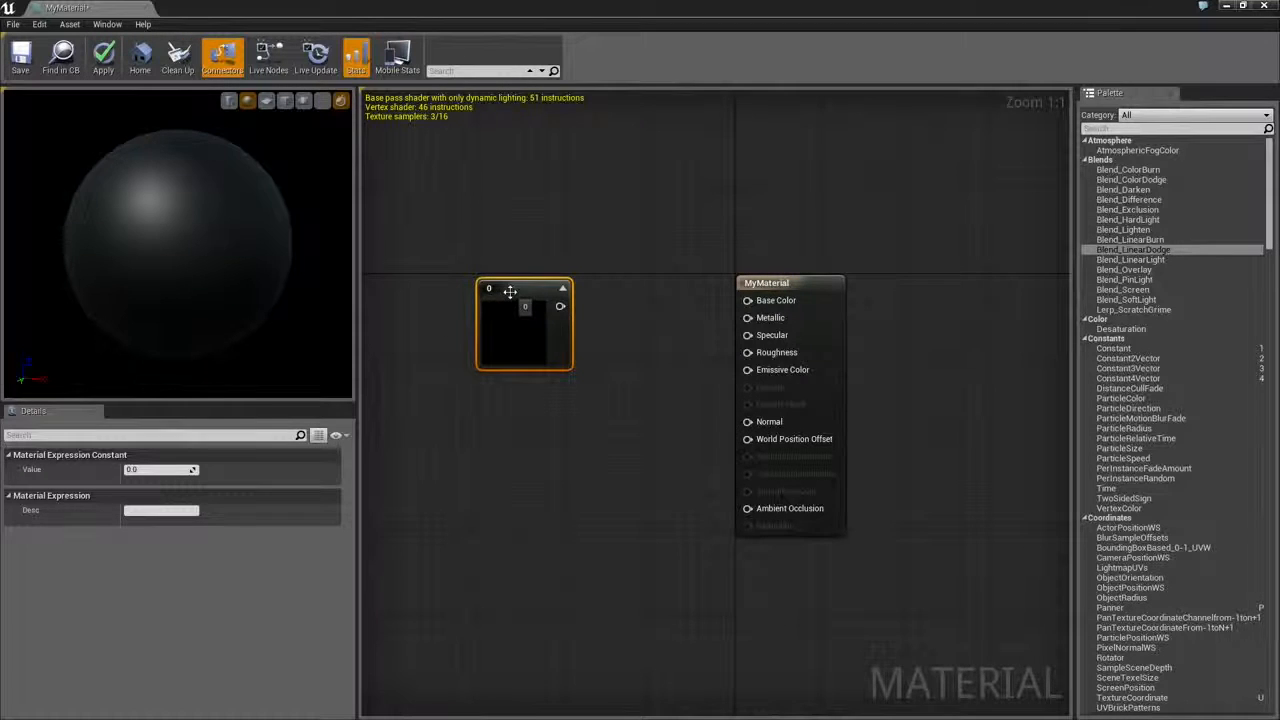
key(Delete)
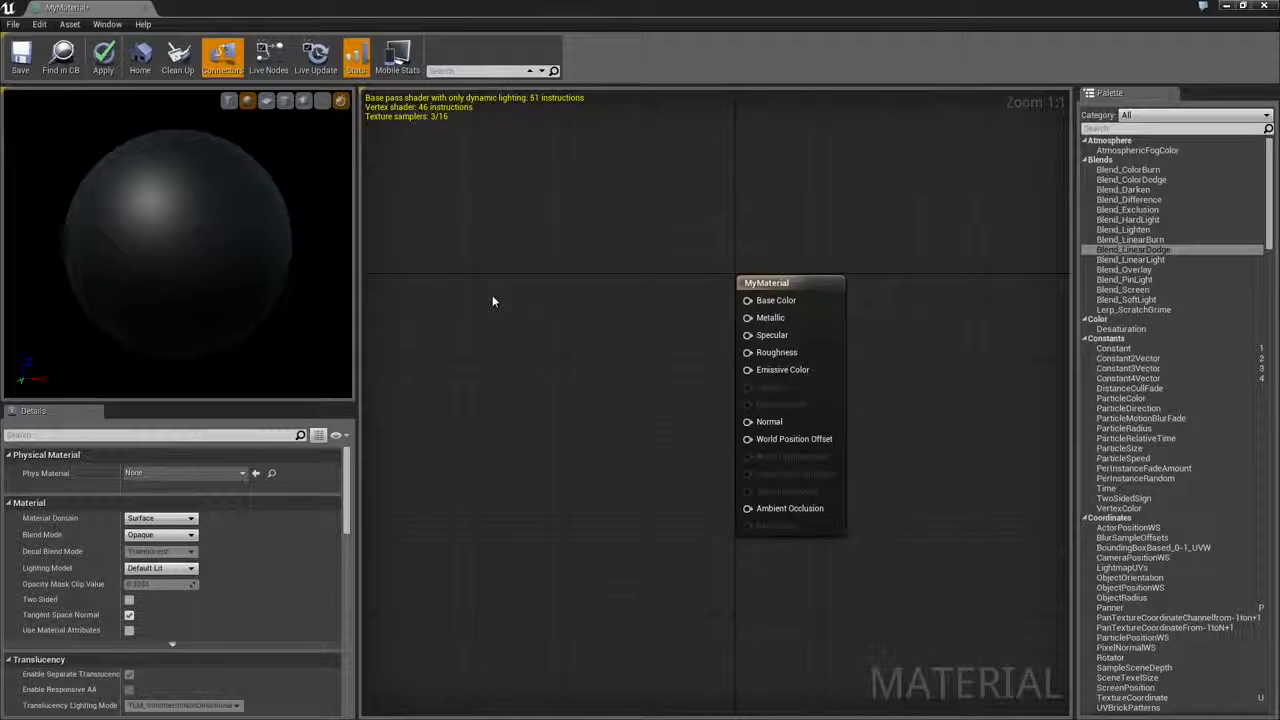
click(486, 278)
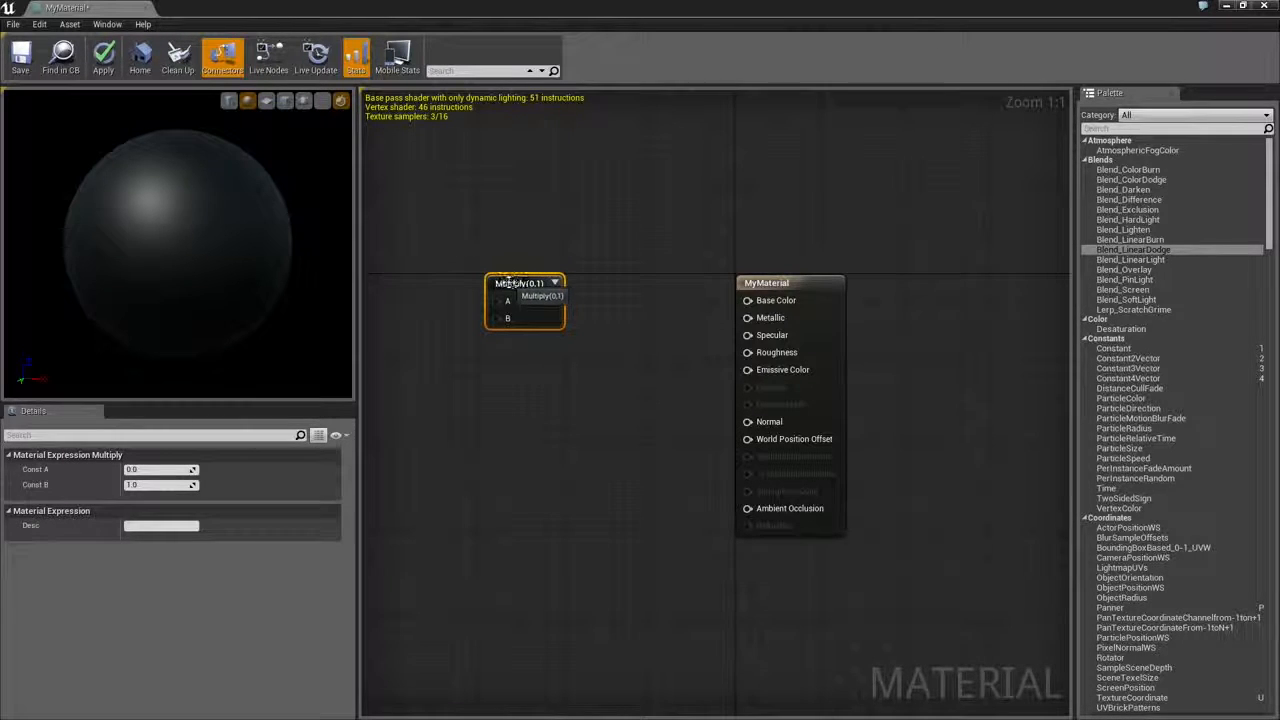
key(Delete)
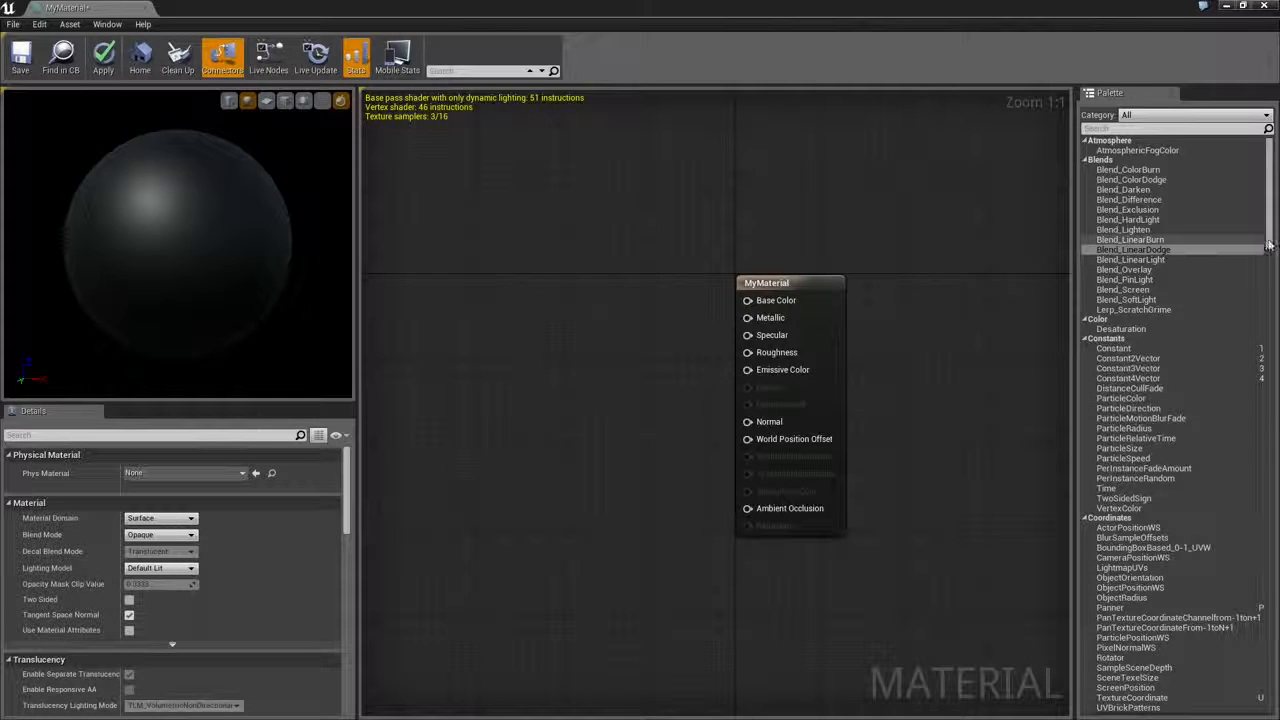
drag(1268, 248, 1250, 195)
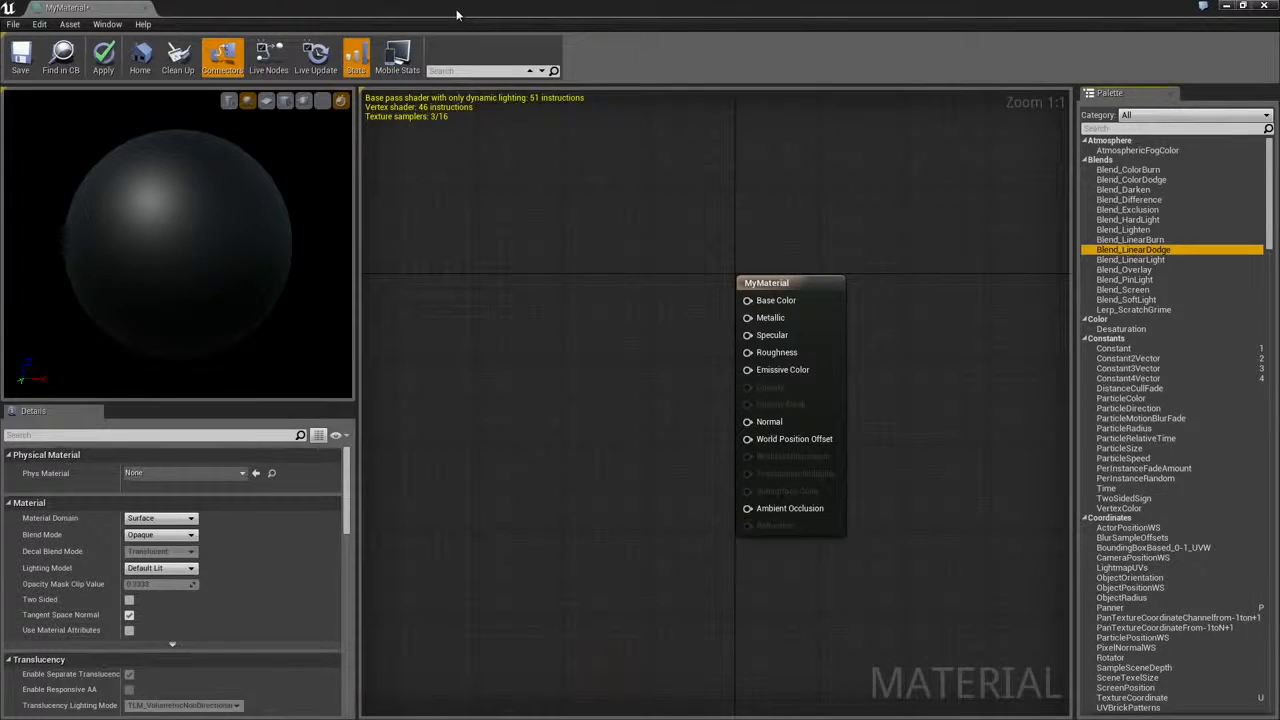
Step: Move the material editor window aside and assign MyMaterial to the Element 0 slot of the selected preview mesh
drag(456, 14, 588, 37)
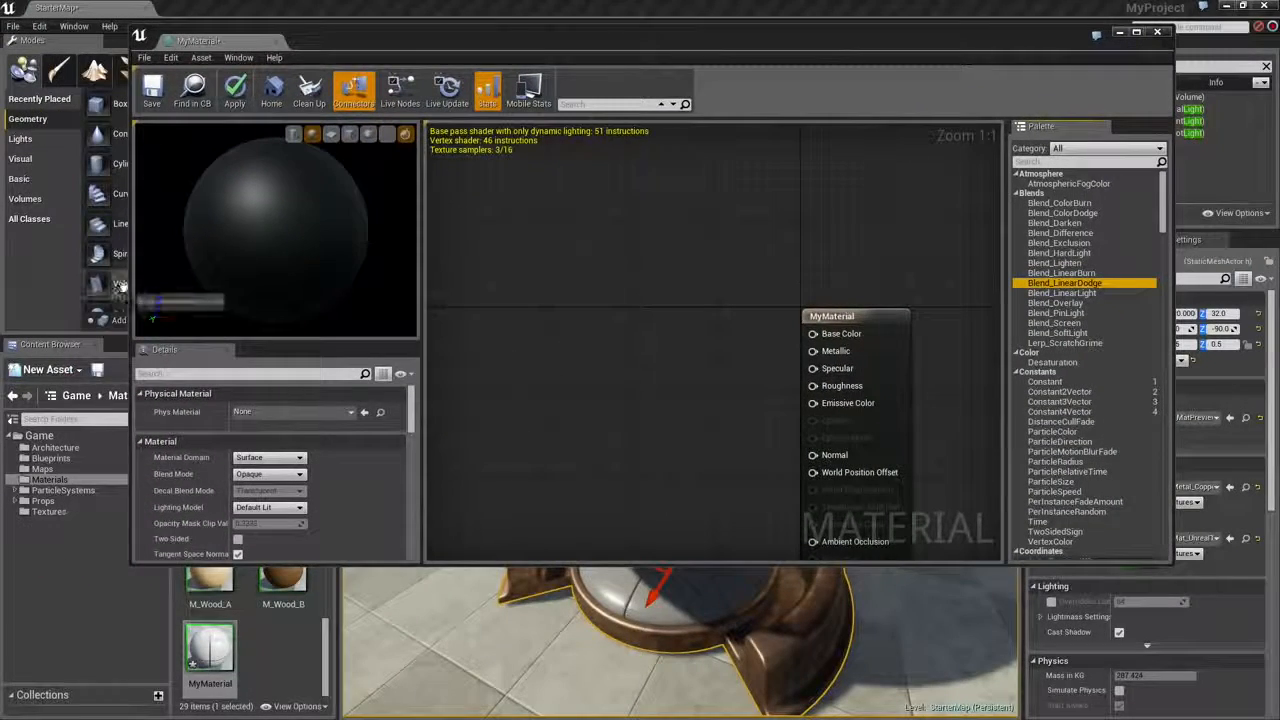
drag(120, 285, 171, 285)
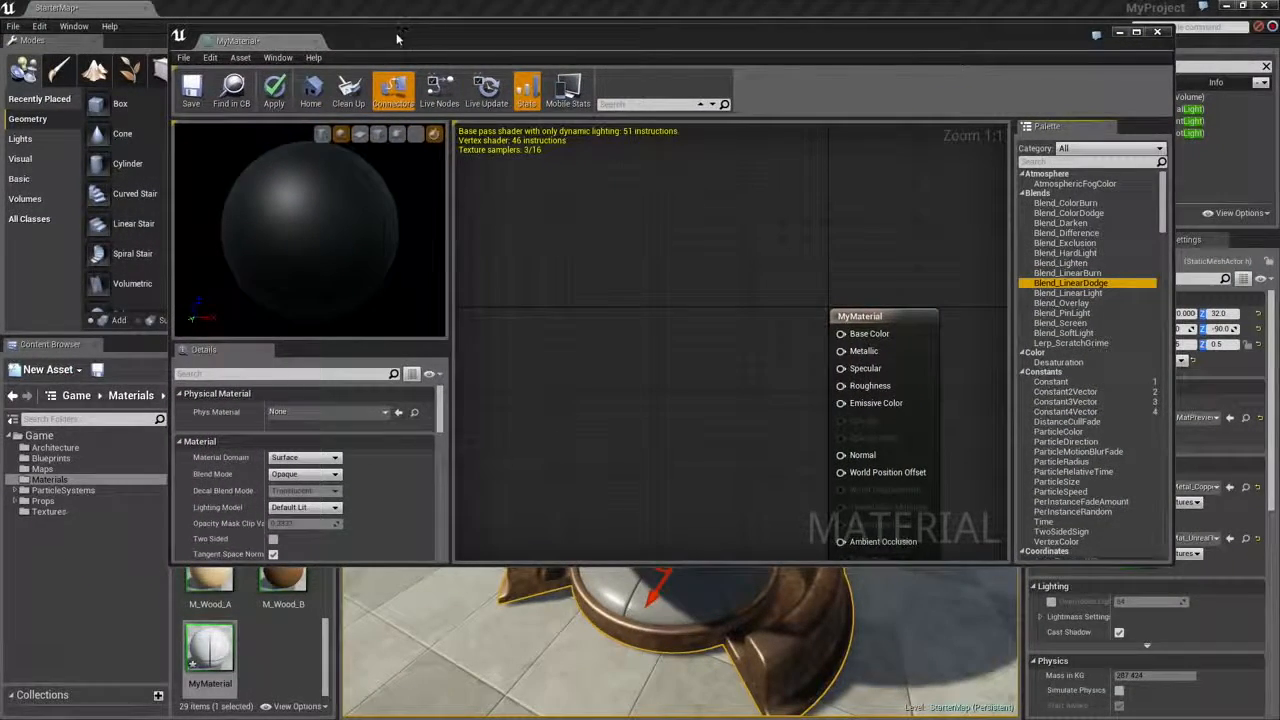
drag(380, 34, 1279, 150)
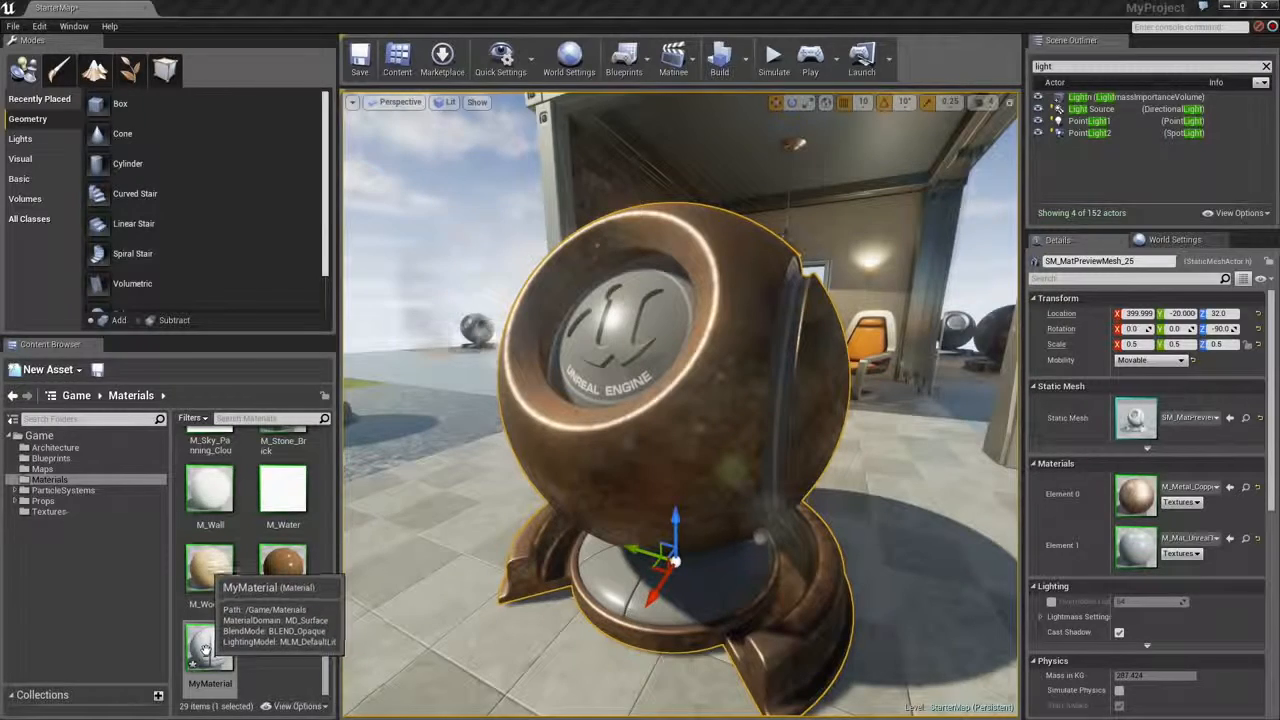
drag(204, 651, 1142, 497)
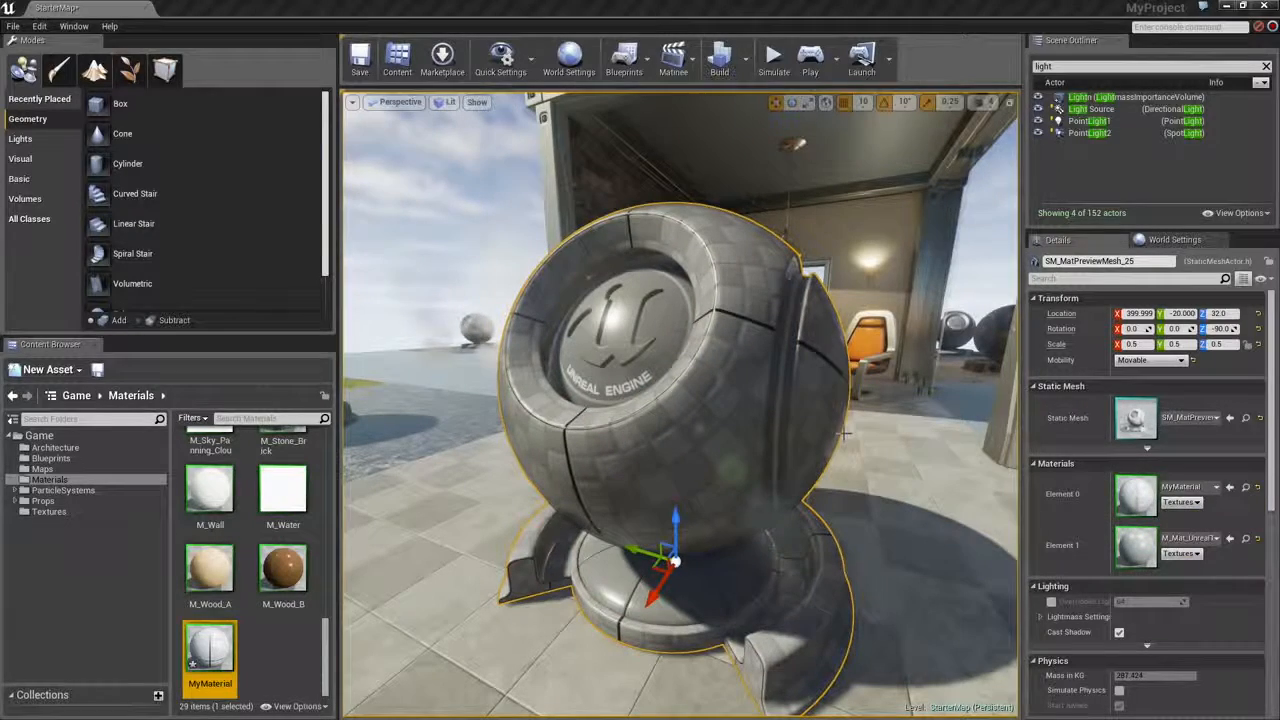
Step: Compare the MyMaterial preview sphere with the mesh in the level, and maximize the material editor window
drag(1279, 100, 1165, 122)
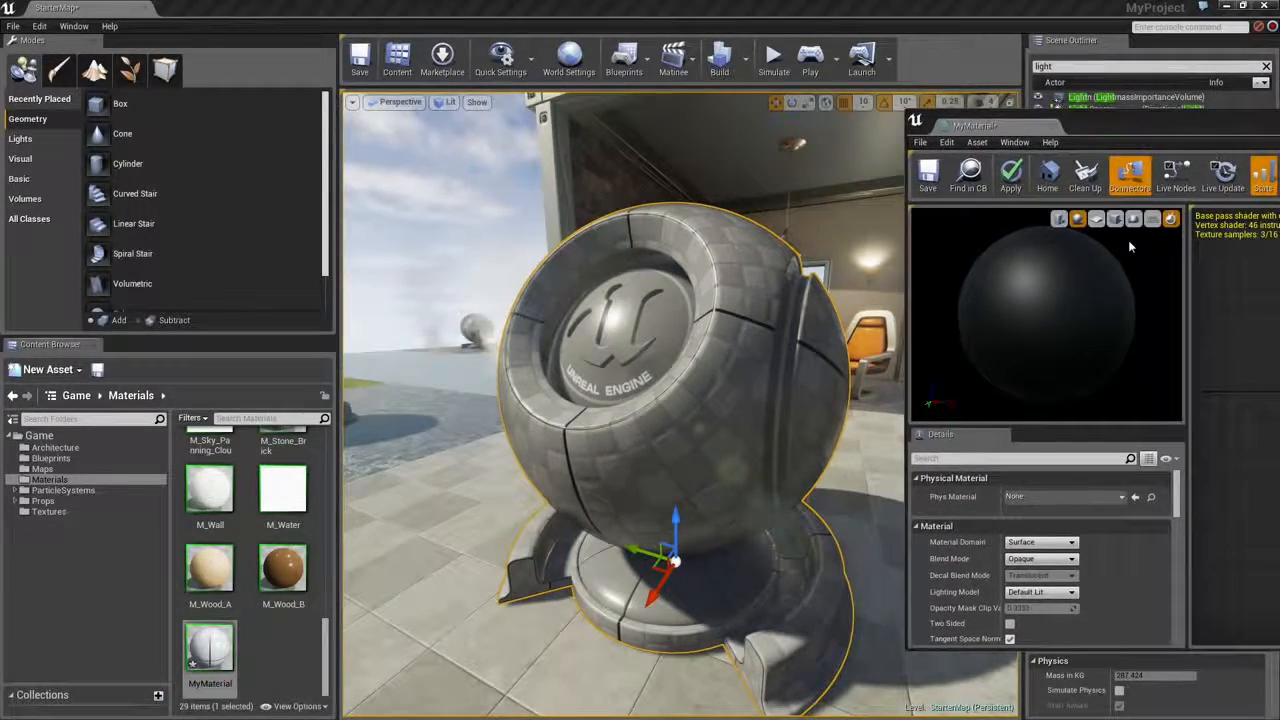
drag(1128, 240, 1032, 280)
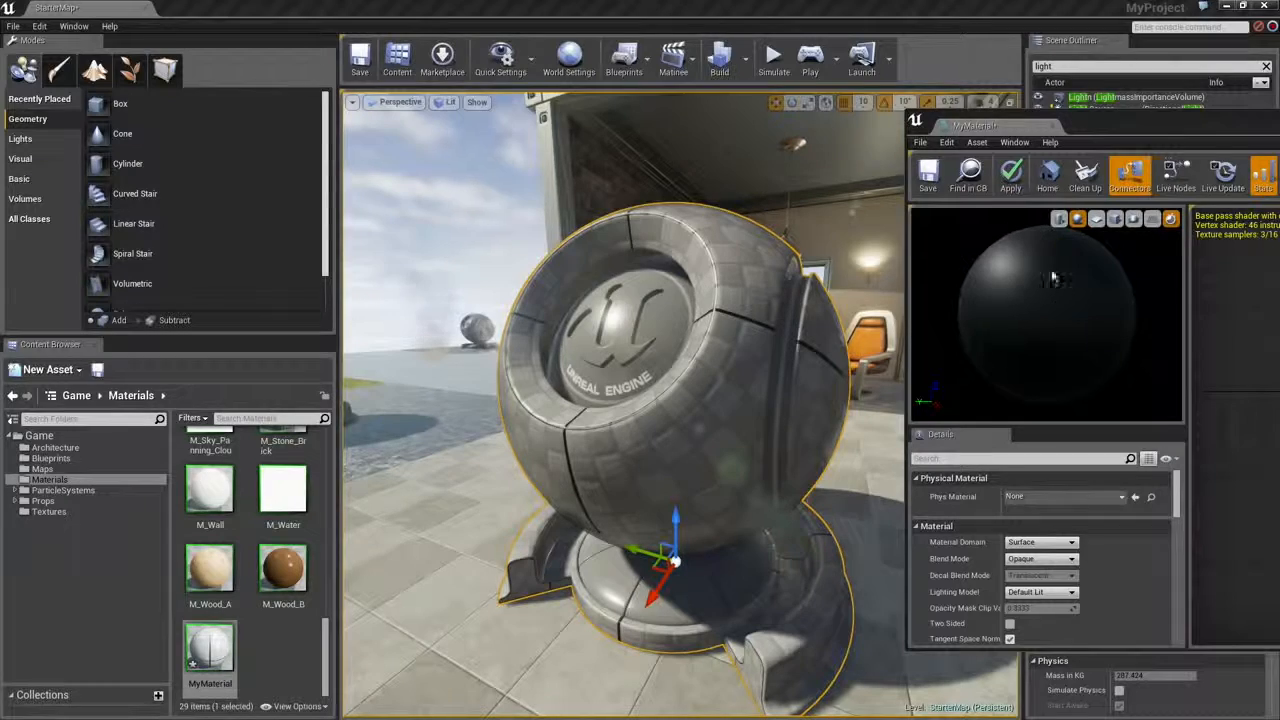
drag(1120, 122, 538, 67)
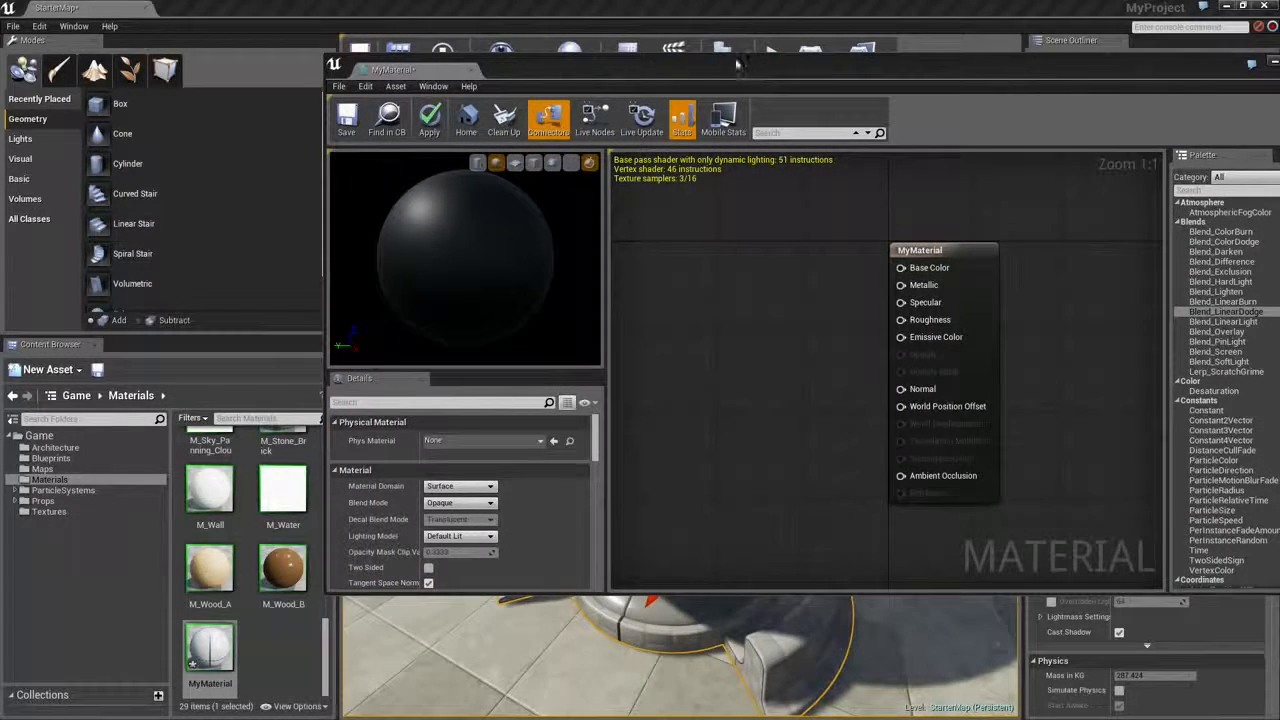
drag(730, 60, 1279, 134)
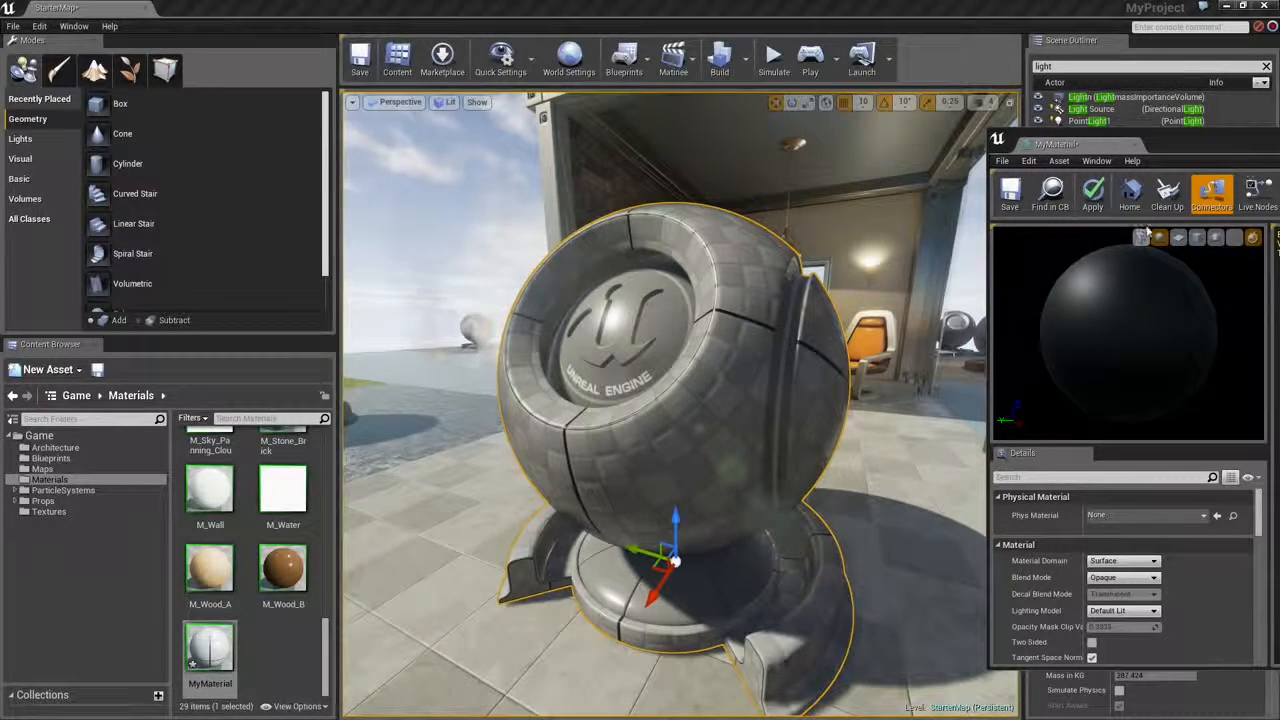
drag(1267, 148, 451, 88)
double_click(450, 87)
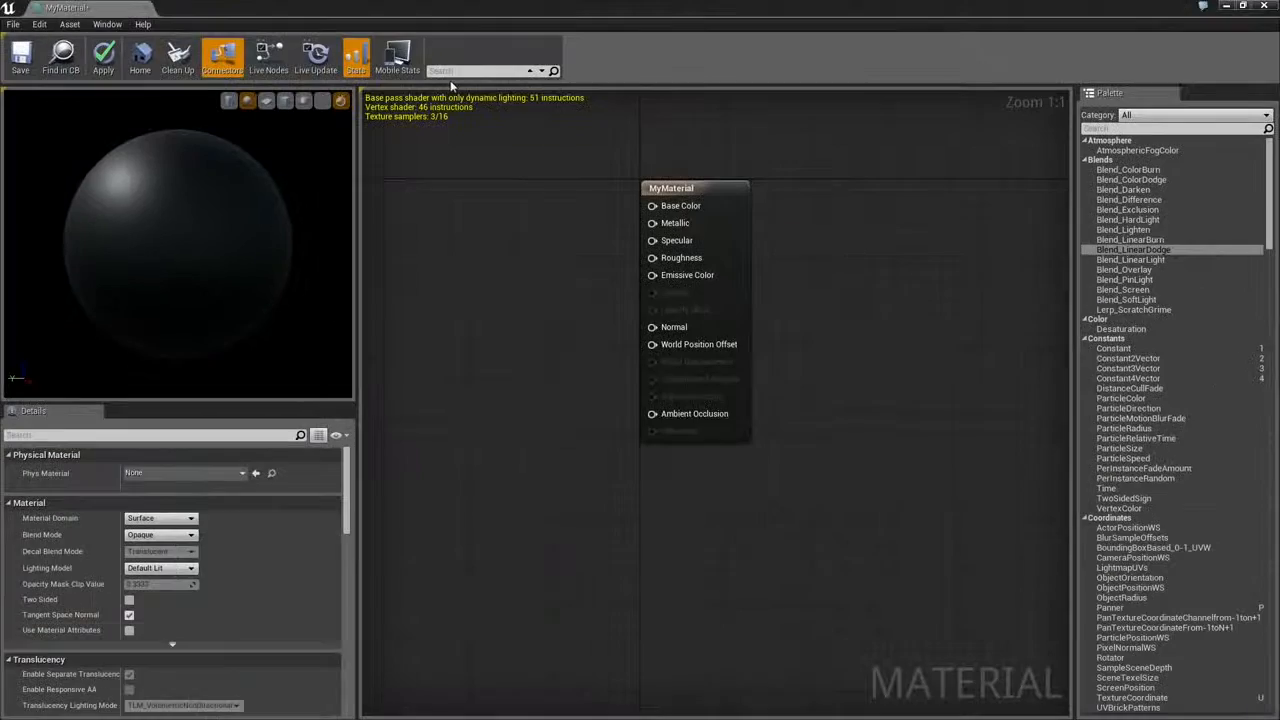
Step: Widen the material preview and add a Constant3Vector node to the graph, left of the MyMaterial node
drag(361, 358, 406, 358)
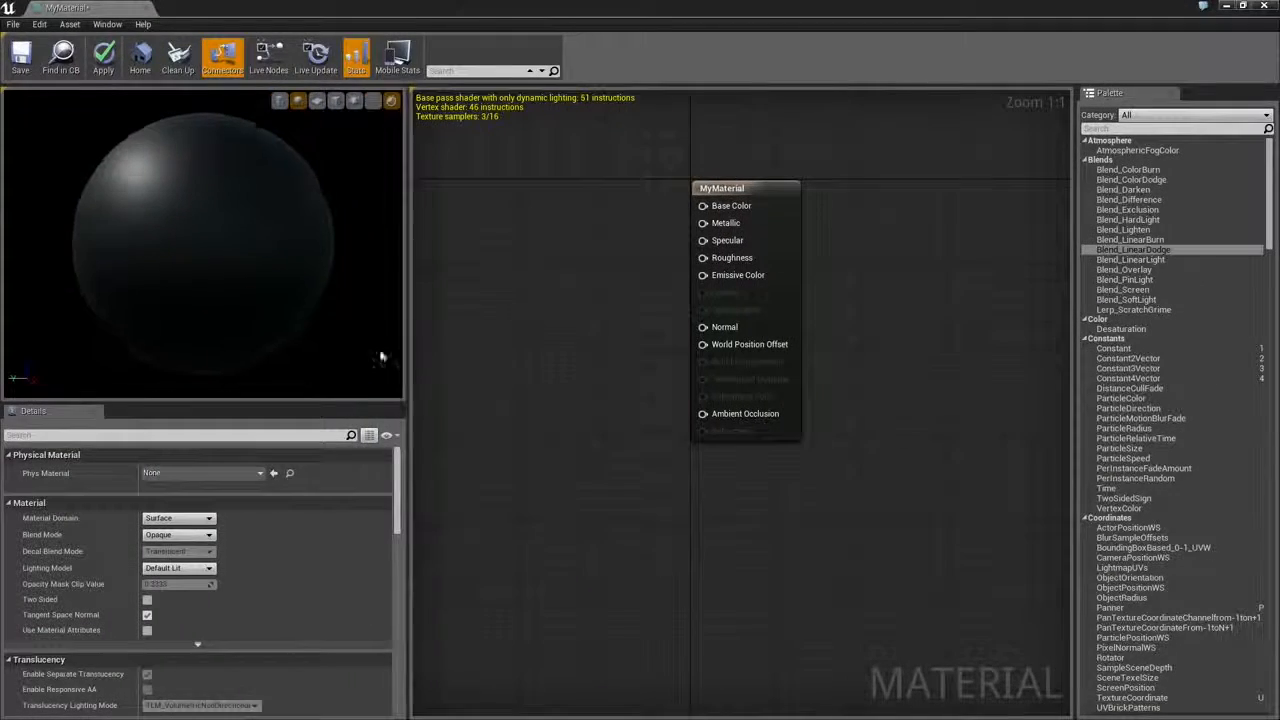
drag(236, 291, 236, 291)
right_drag(763, 285, 908, 336)
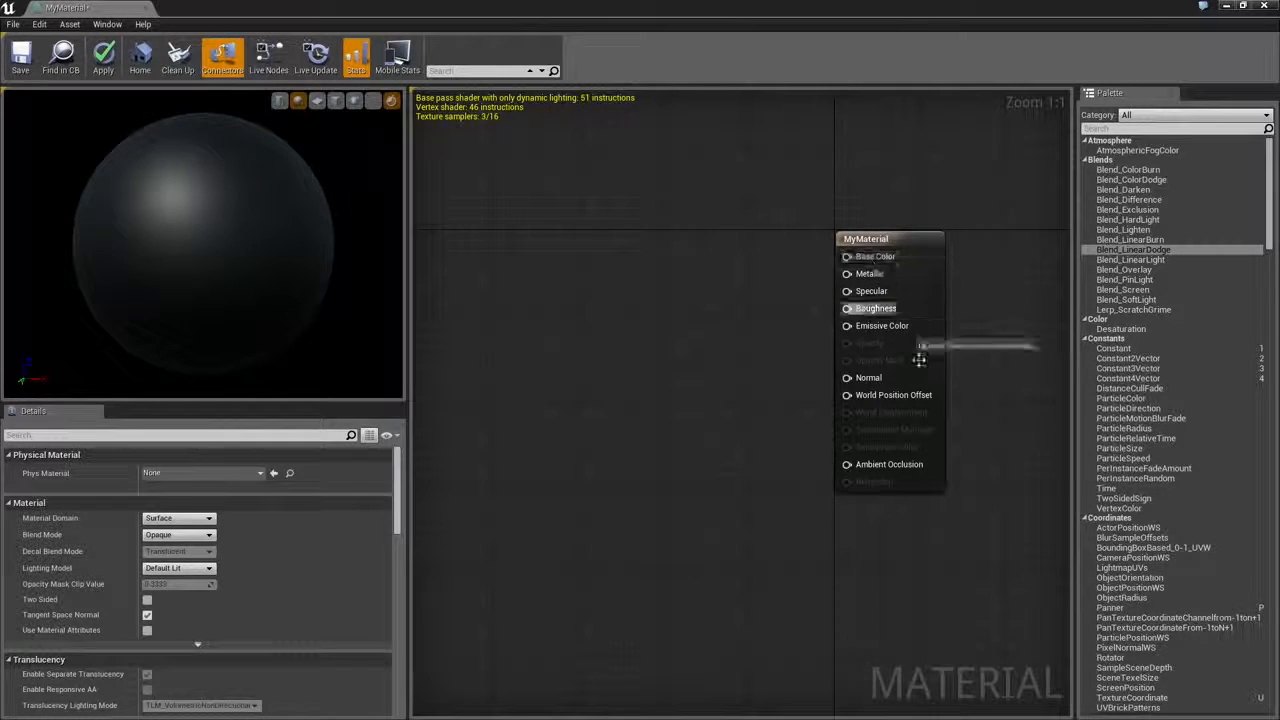
right_drag(743, 298, 707, 317)
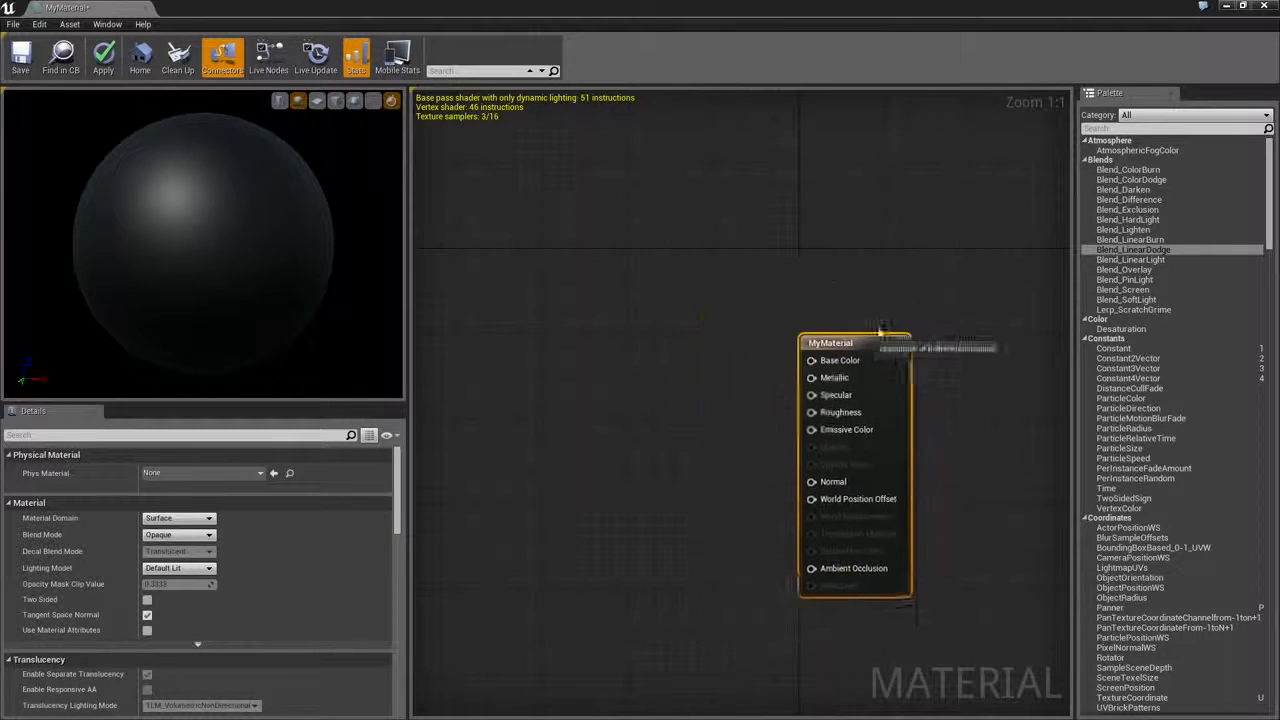
click(860, 260)
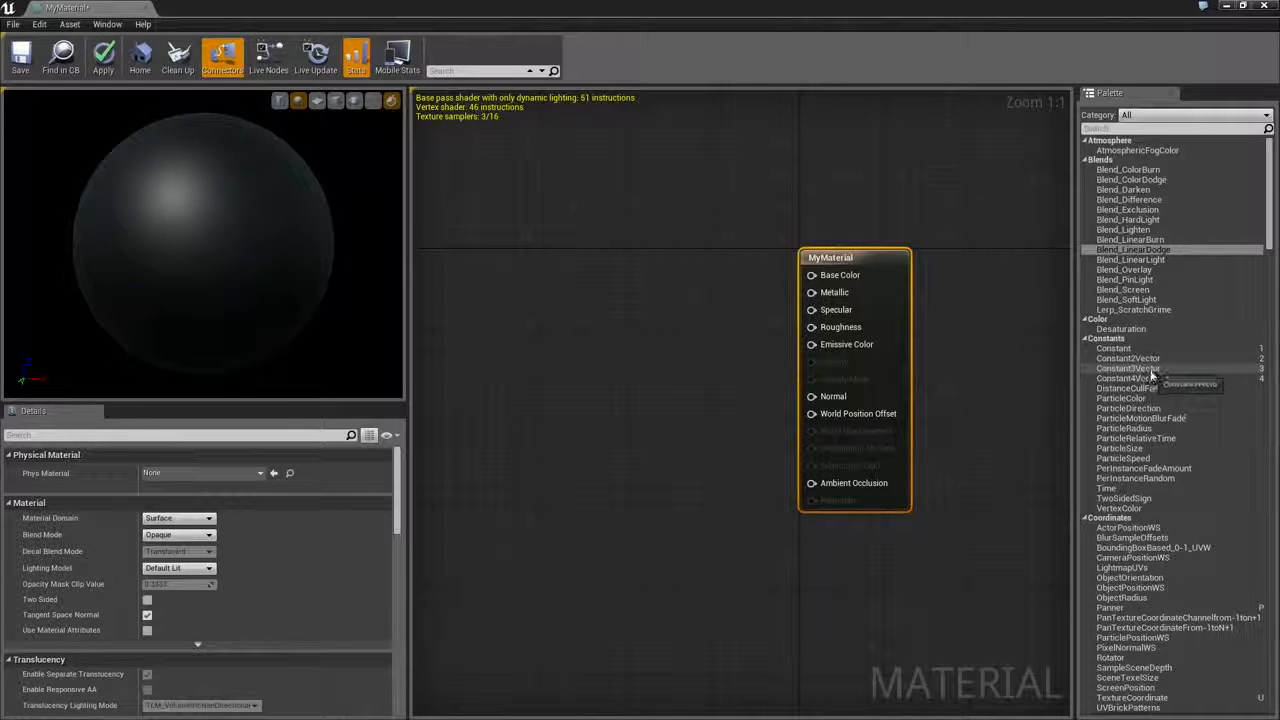
drag(1147, 370, 548, 195)
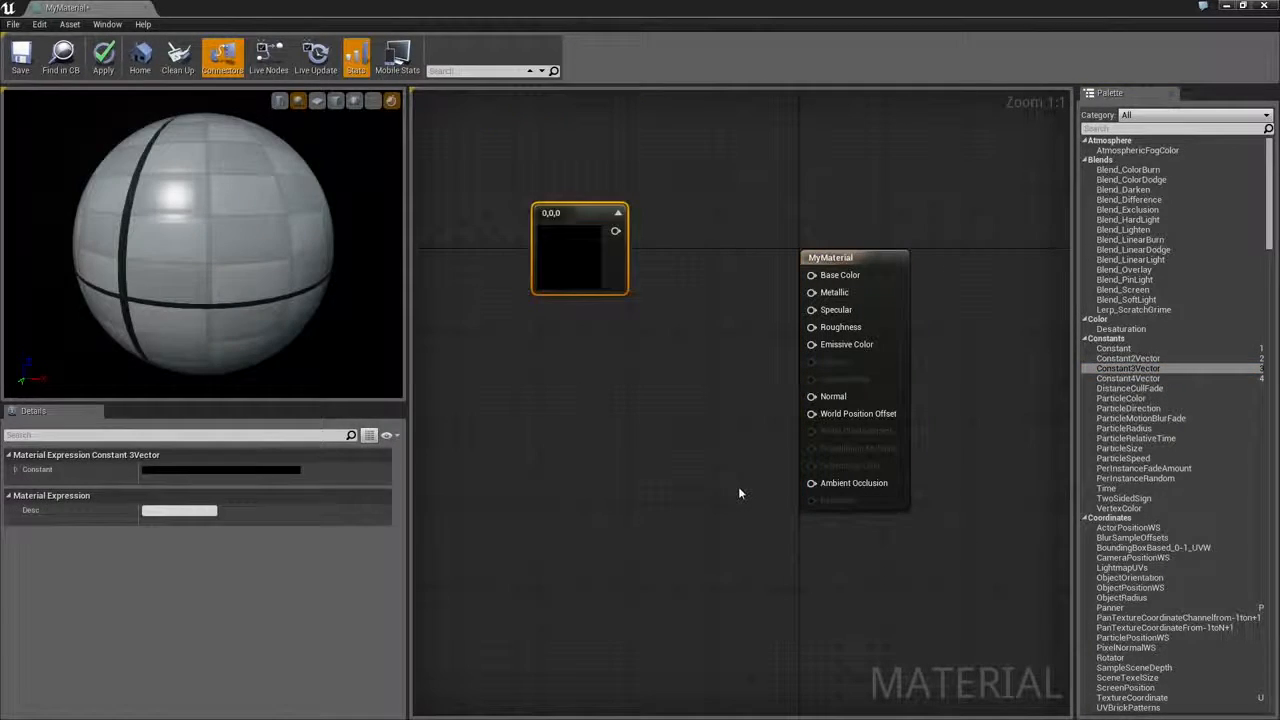
Step: Delete the Constant3Vector node and try adding another through a node search for "3vec", deleting that one too
key(Delete)
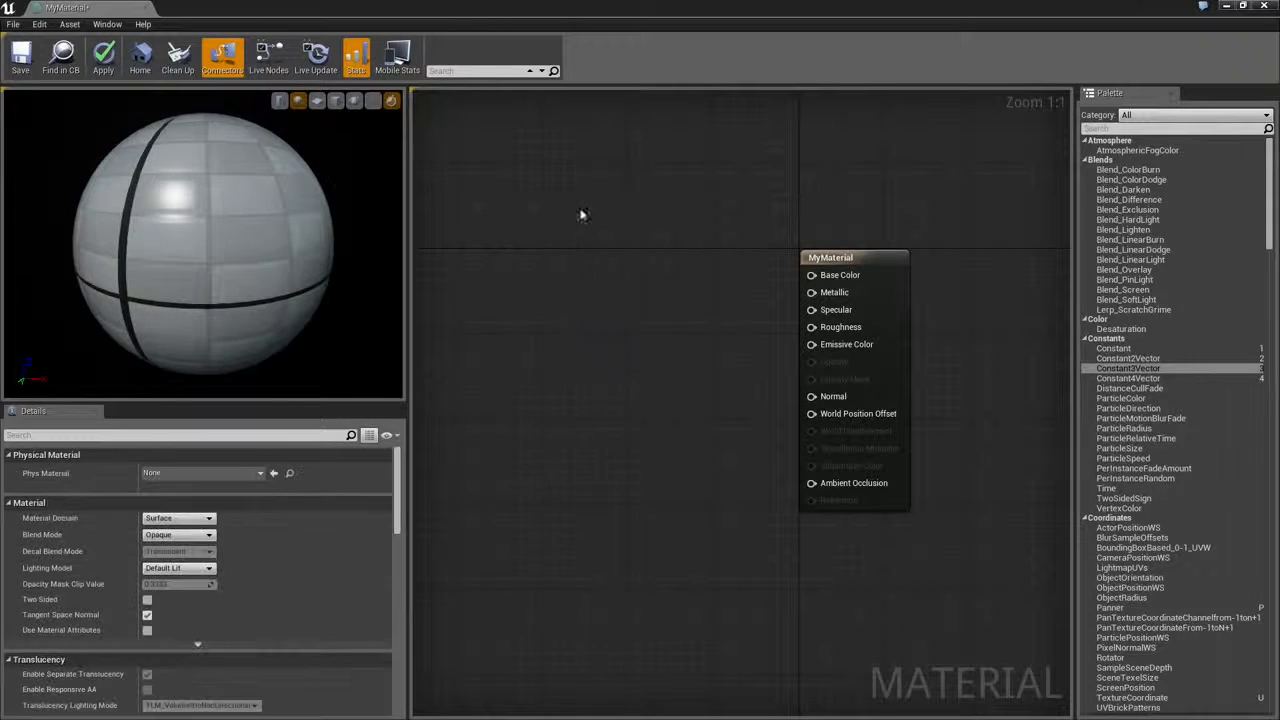
right_click(540, 214)
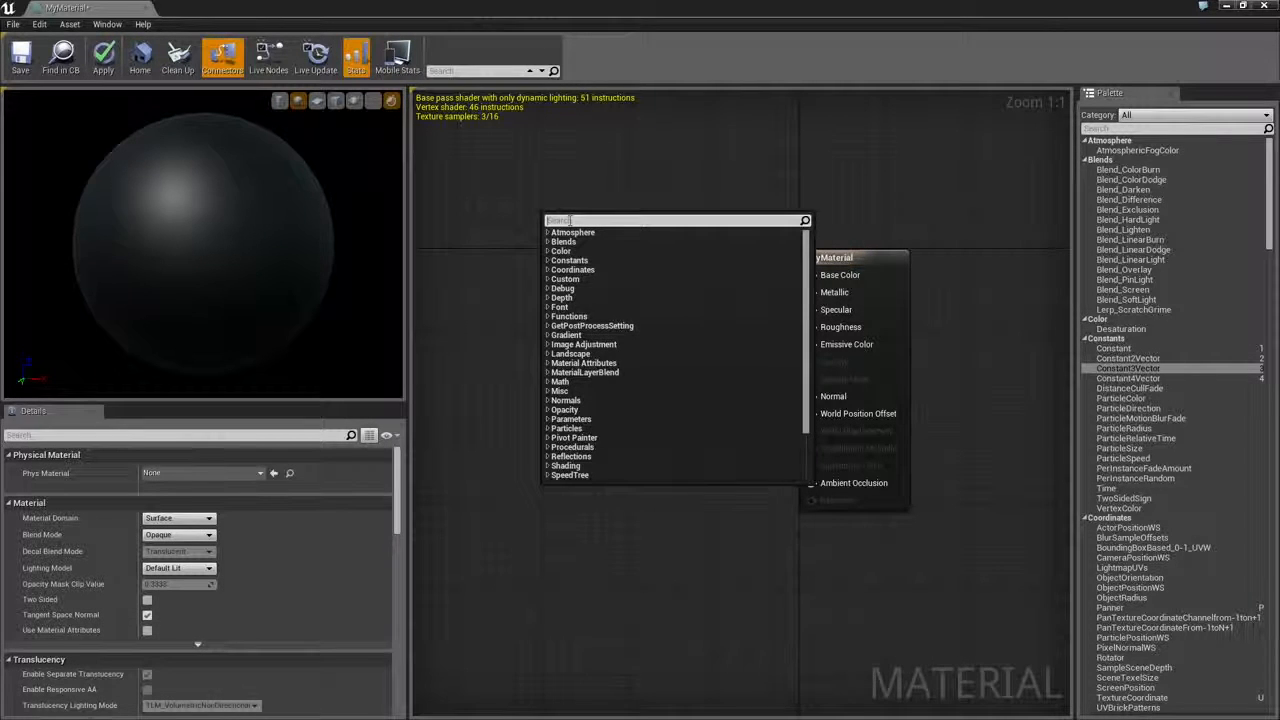
text(3vec)
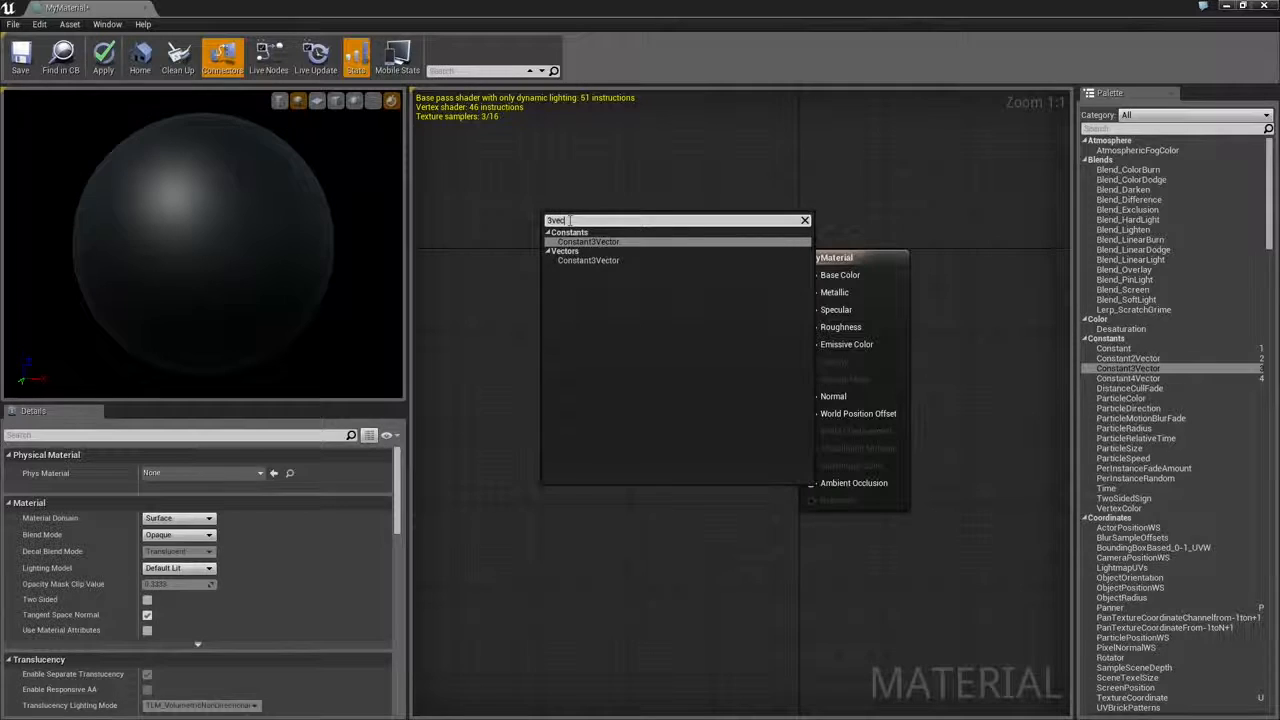
click(606, 256)
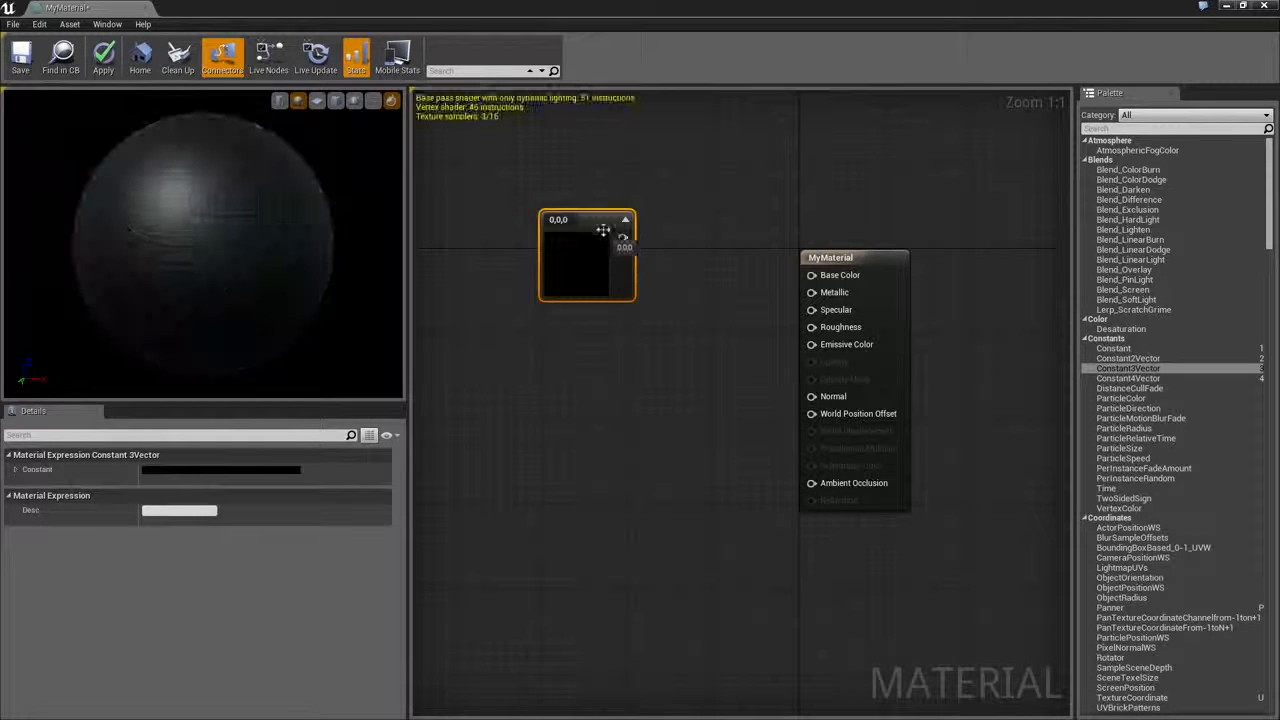
key(Delete)
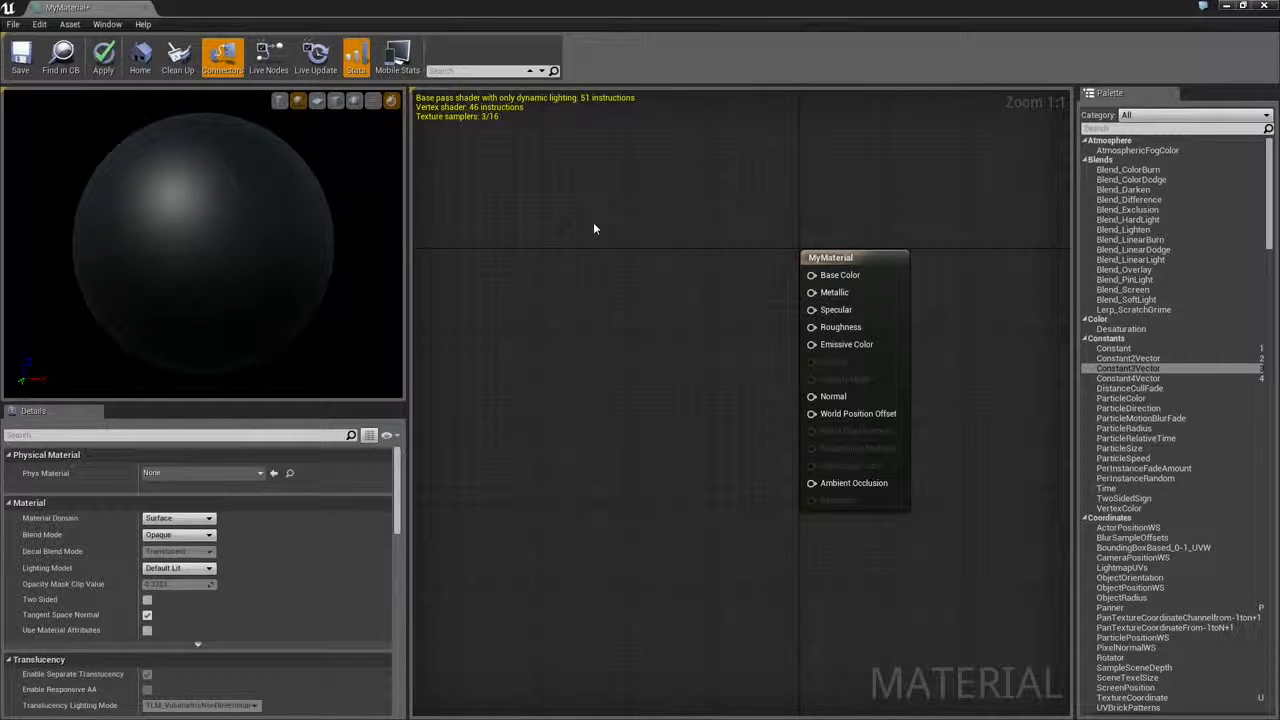
Step: Add a new Constant3Vector node beside the MyMaterial node and set its color to orange with RGB 1, 0.31, 0
key(3)
click(566, 227)
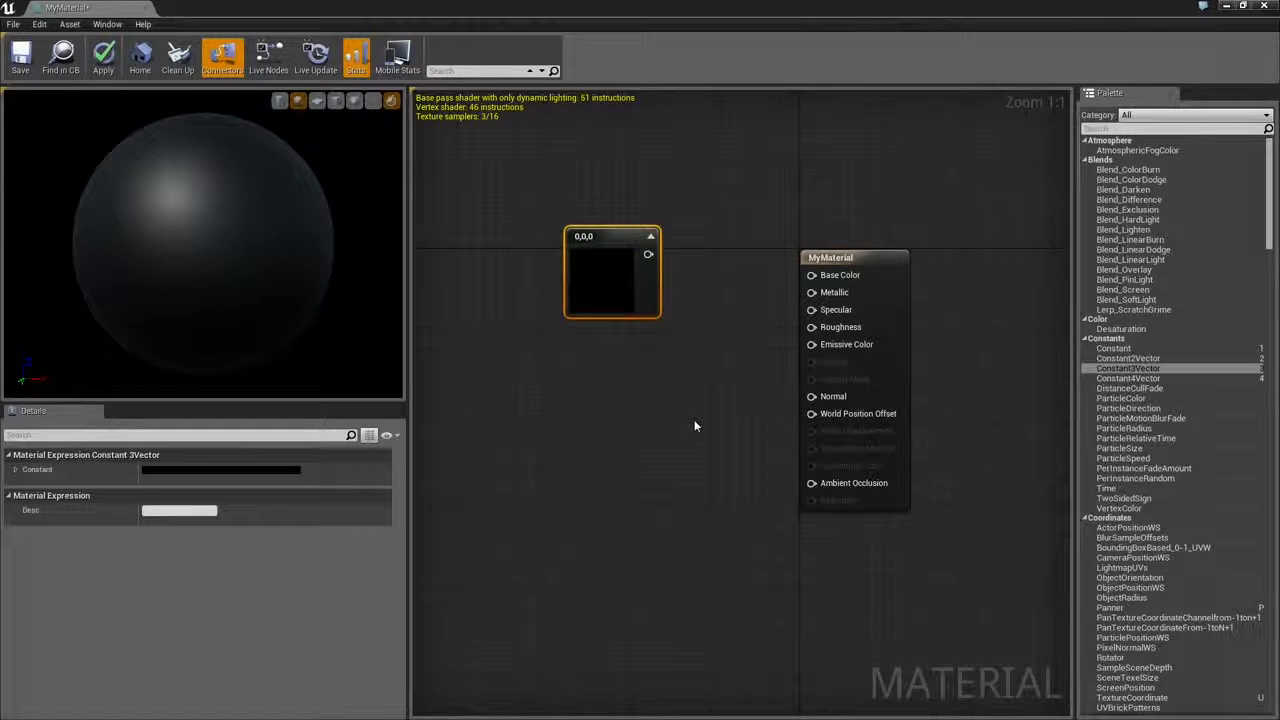
double_click(612, 283)
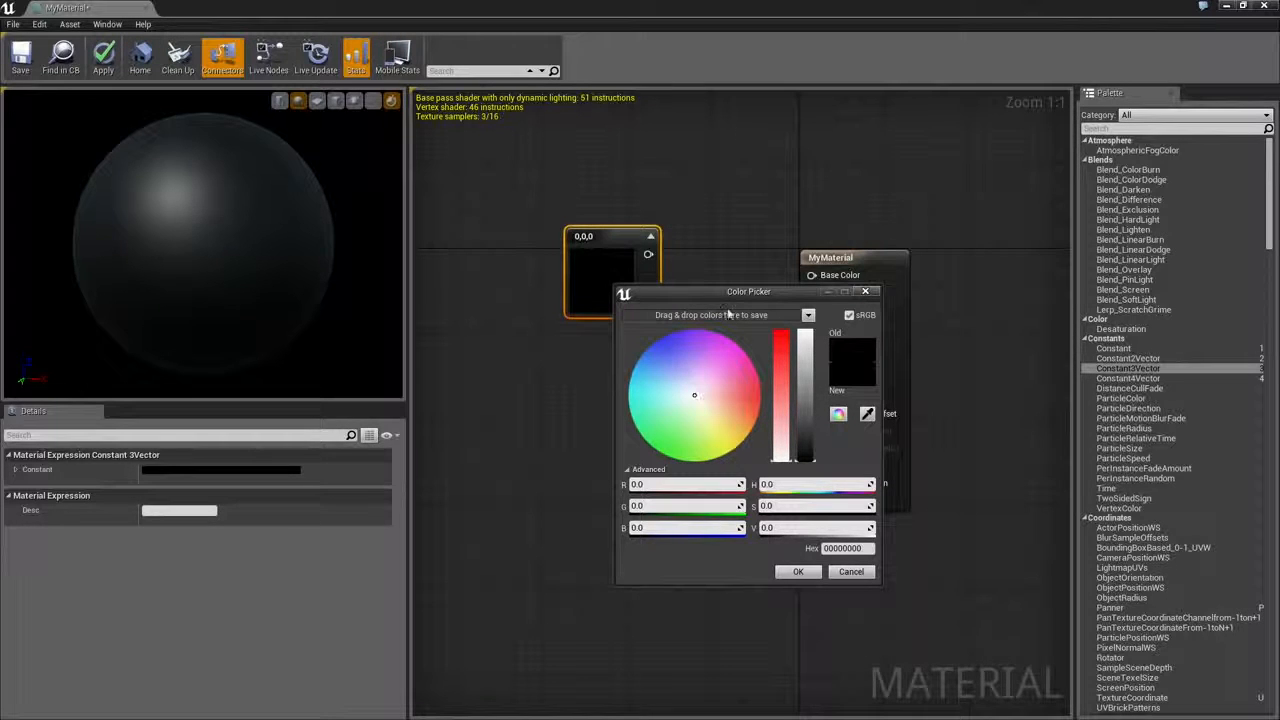
click(865, 291)
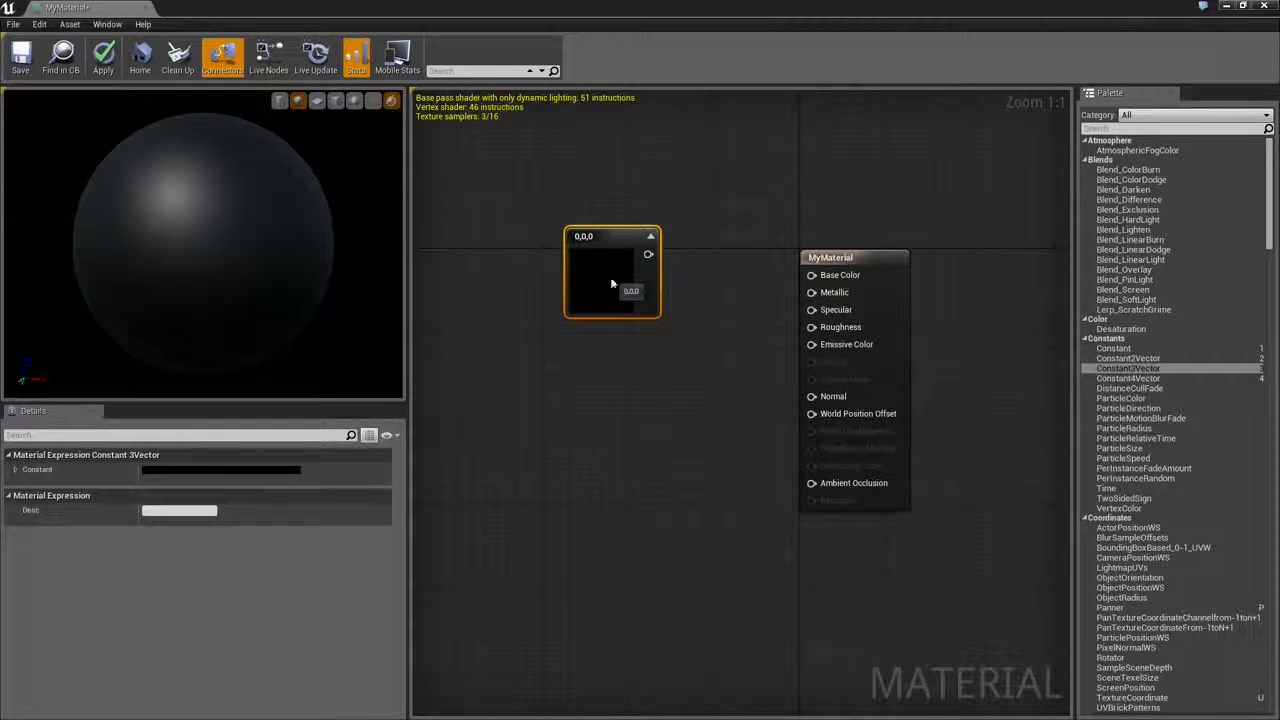
double_click(612, 284)
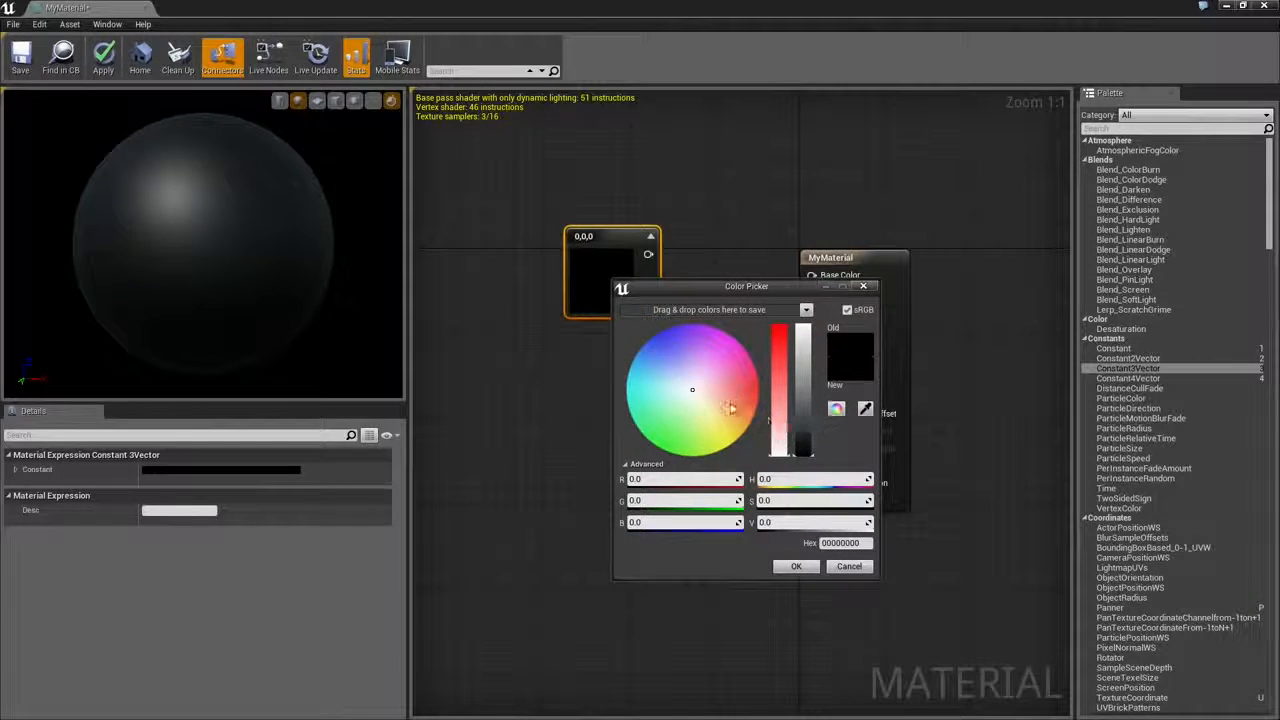
drag(709, 394, 806, 325)
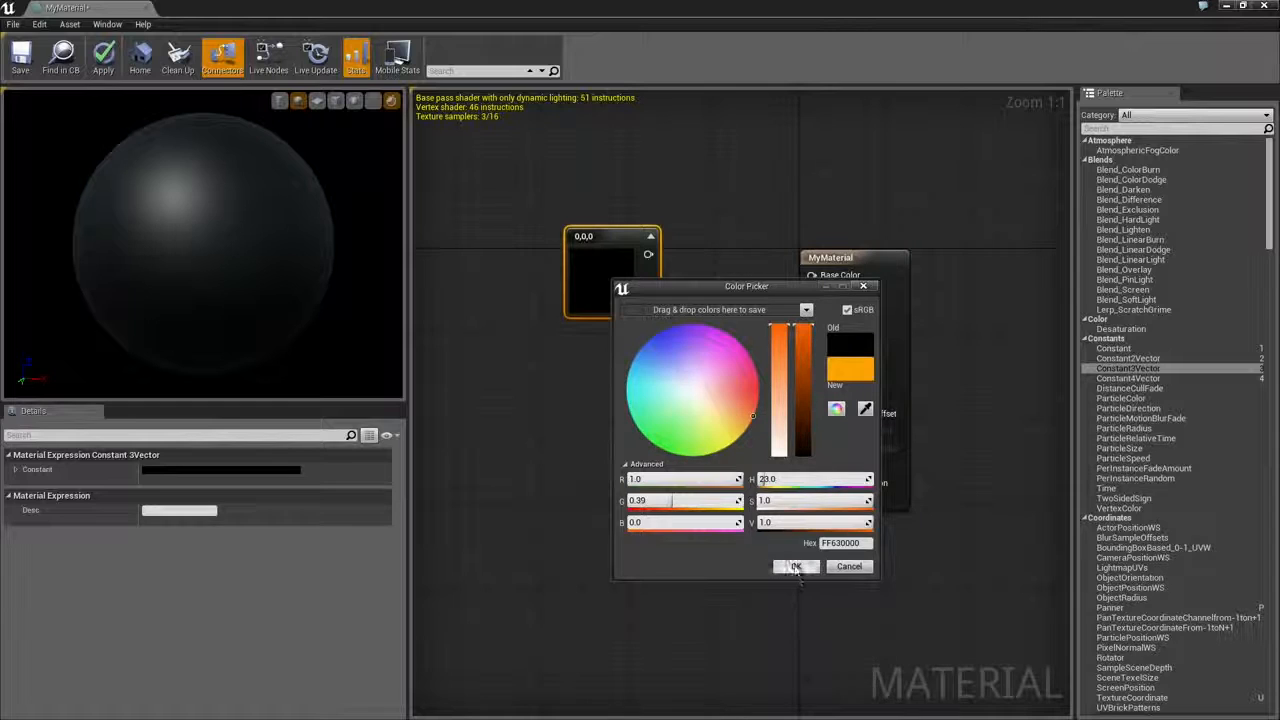
click(753, 412)
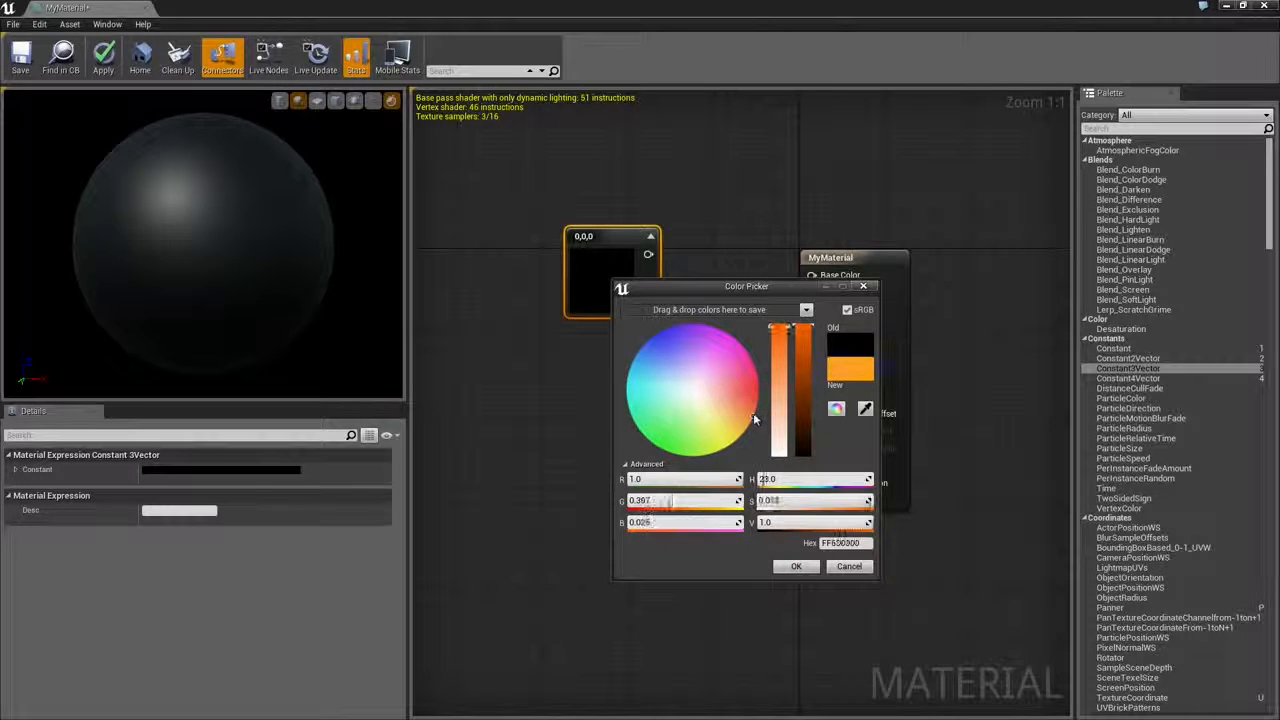
click(755, 411)
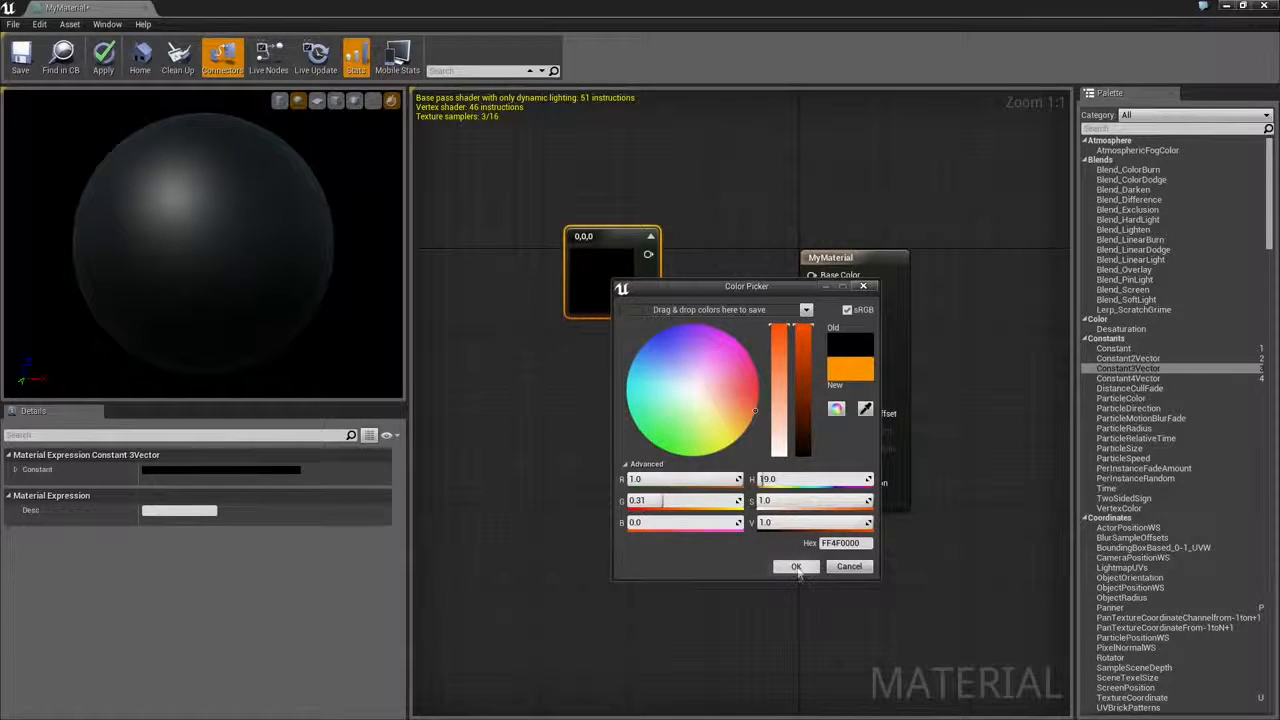
click(796, 567)
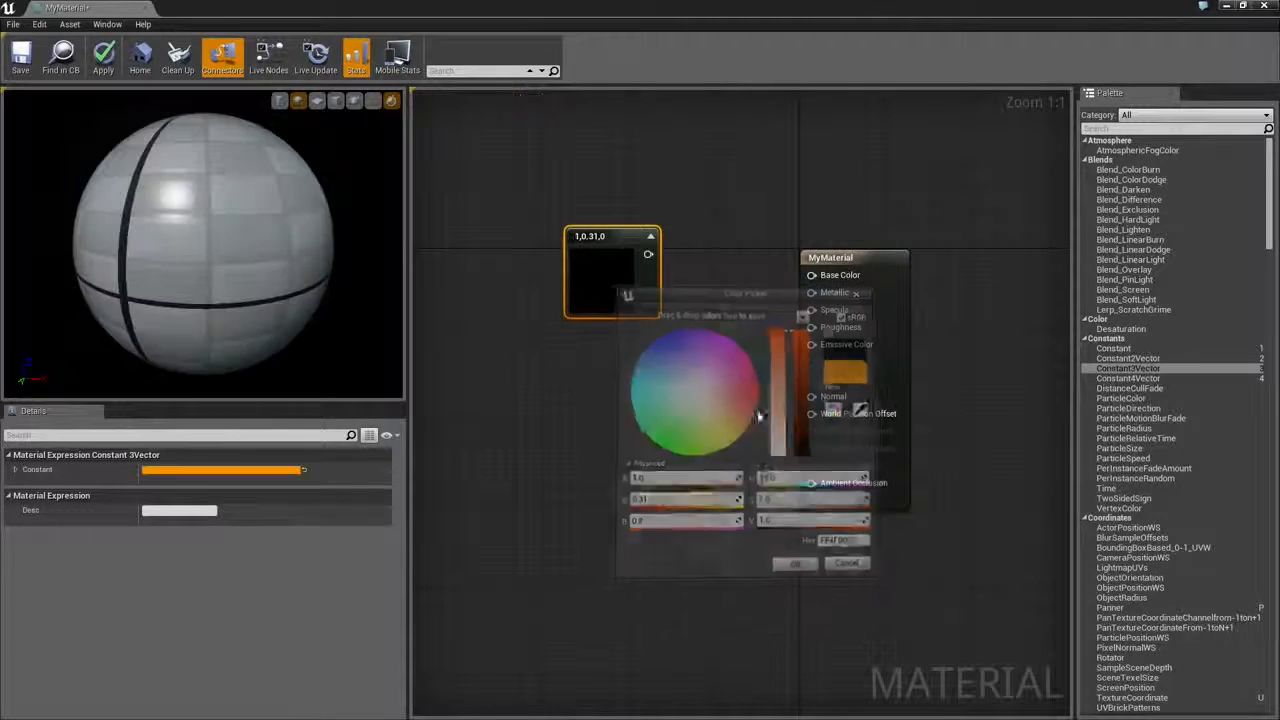
Step: Connect the orange Constant3Vector output to the Base Color input of MyMaterial and check the shading on the preview sphere
drag(662, 260, 812, 275)
click(674, 264)
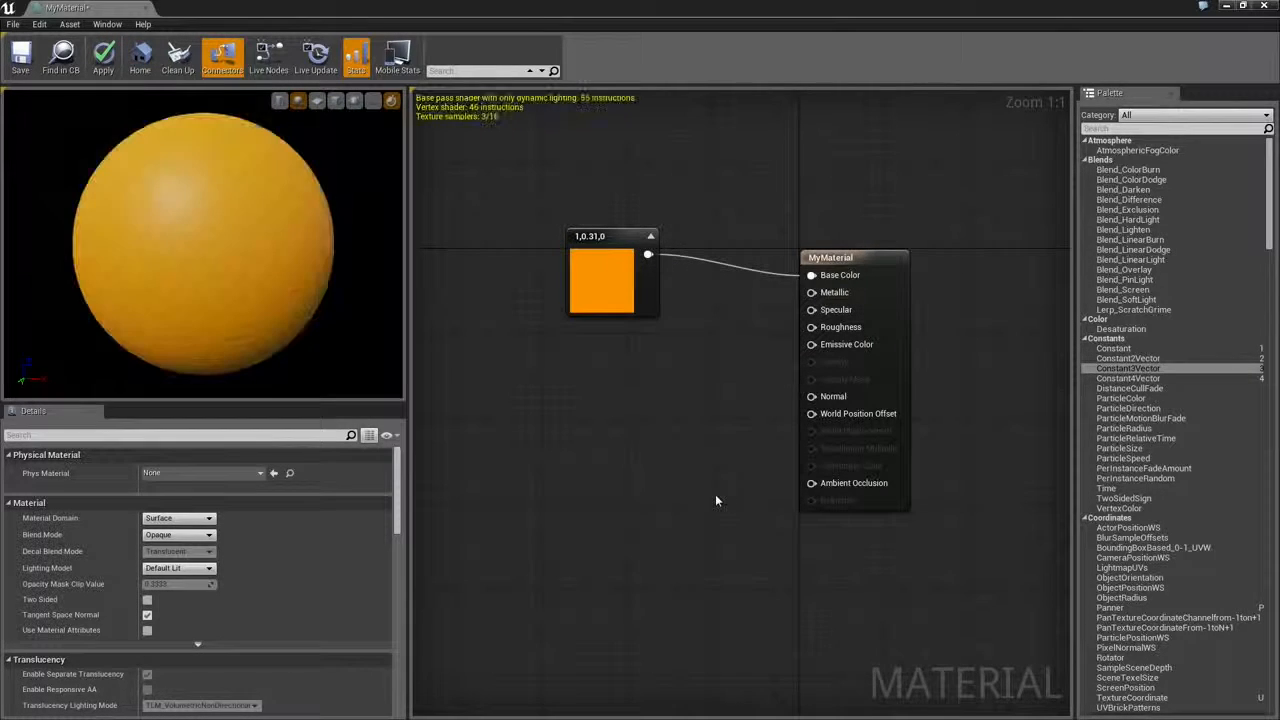
drag(198, 294, 452, 276)
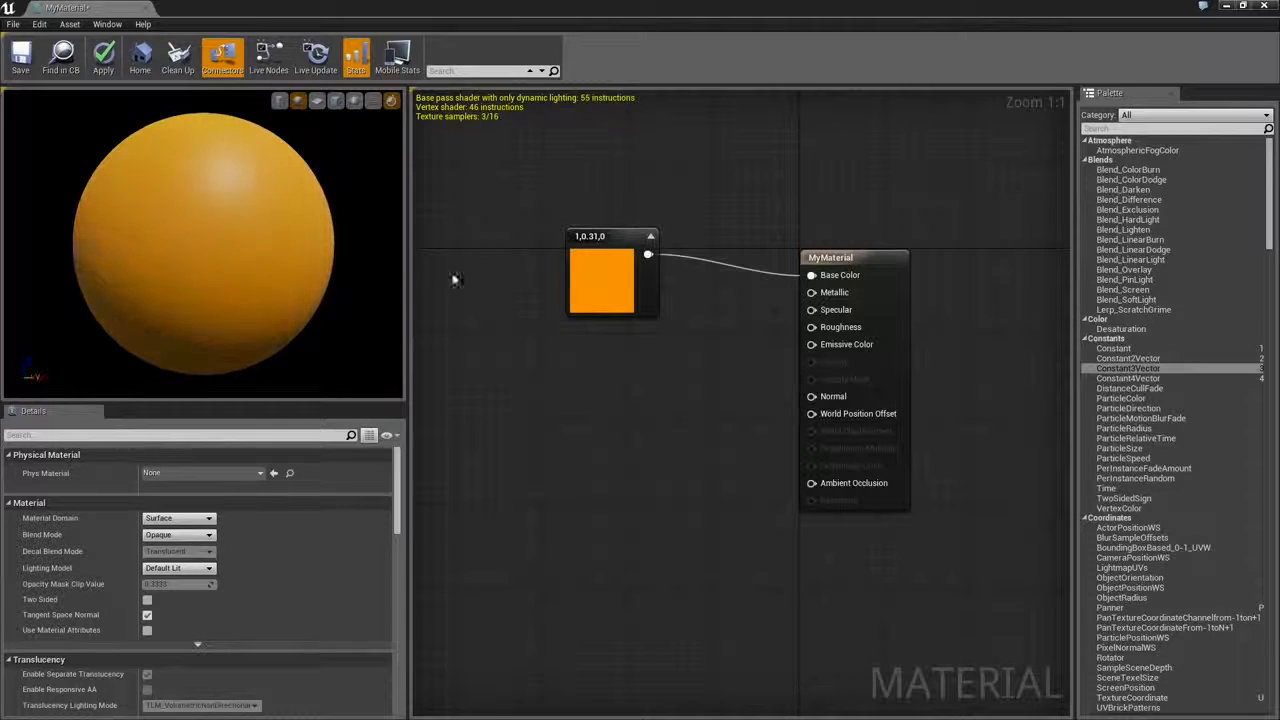
Step: Reposition the Constant3Vector and MyMaterial nodes to spread them apart, and inspect the preview sphere from another angle
drag(600, 282, 563, 217)
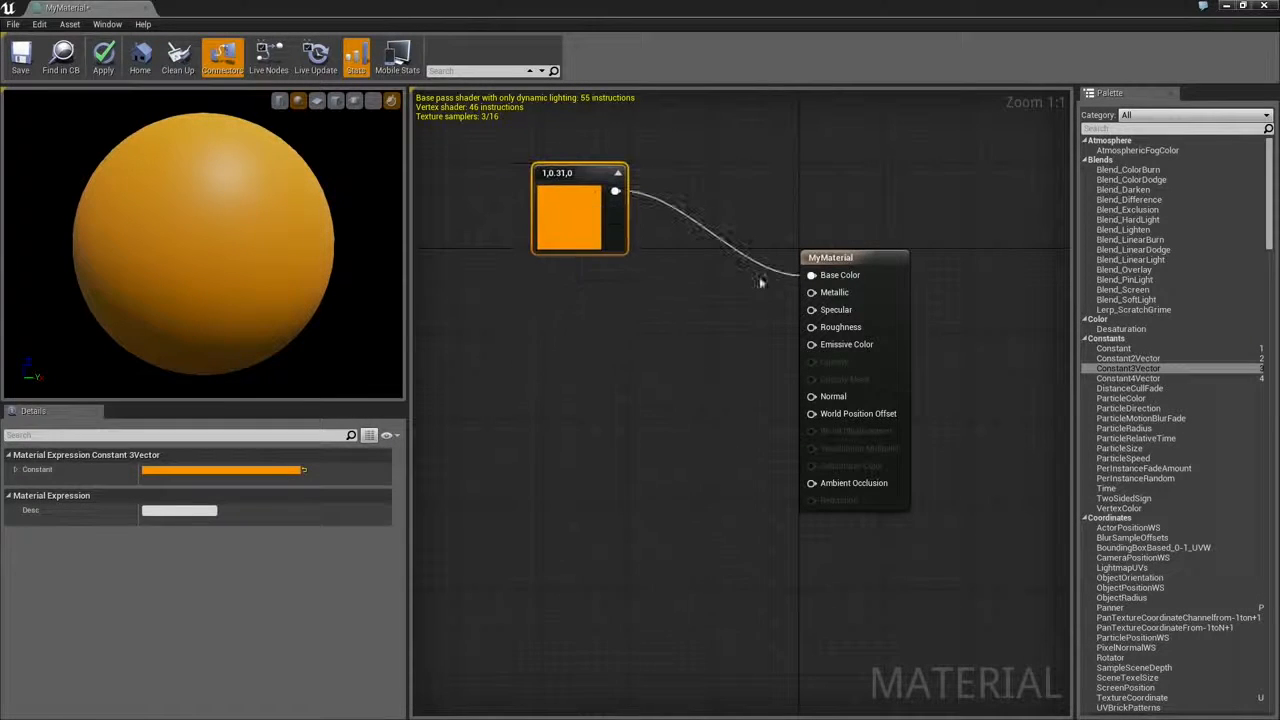
mouse_move(869, 312)
mouse_down()
mouse_move(858, 352)
mouse_move(889, 295)
mouse_move(879, 333)
mouse_up()
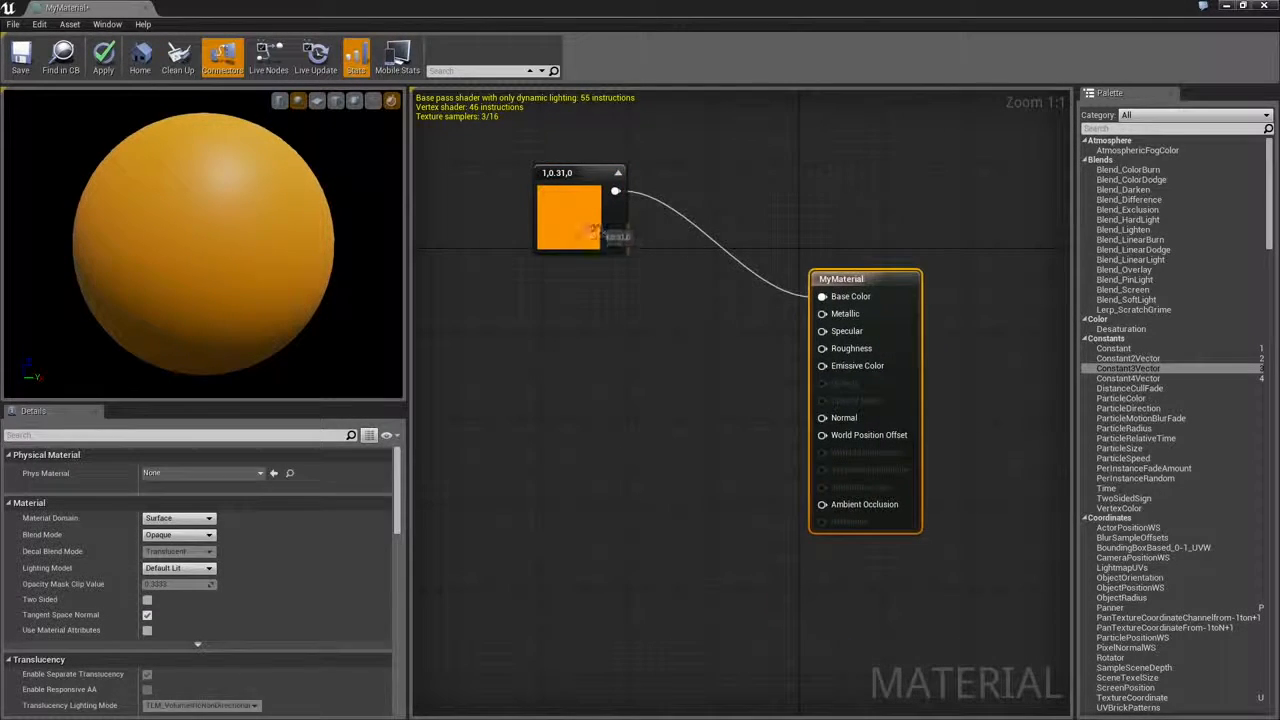
drag(600, 232, 588, 253)
drag(310, 243, 215, 250)
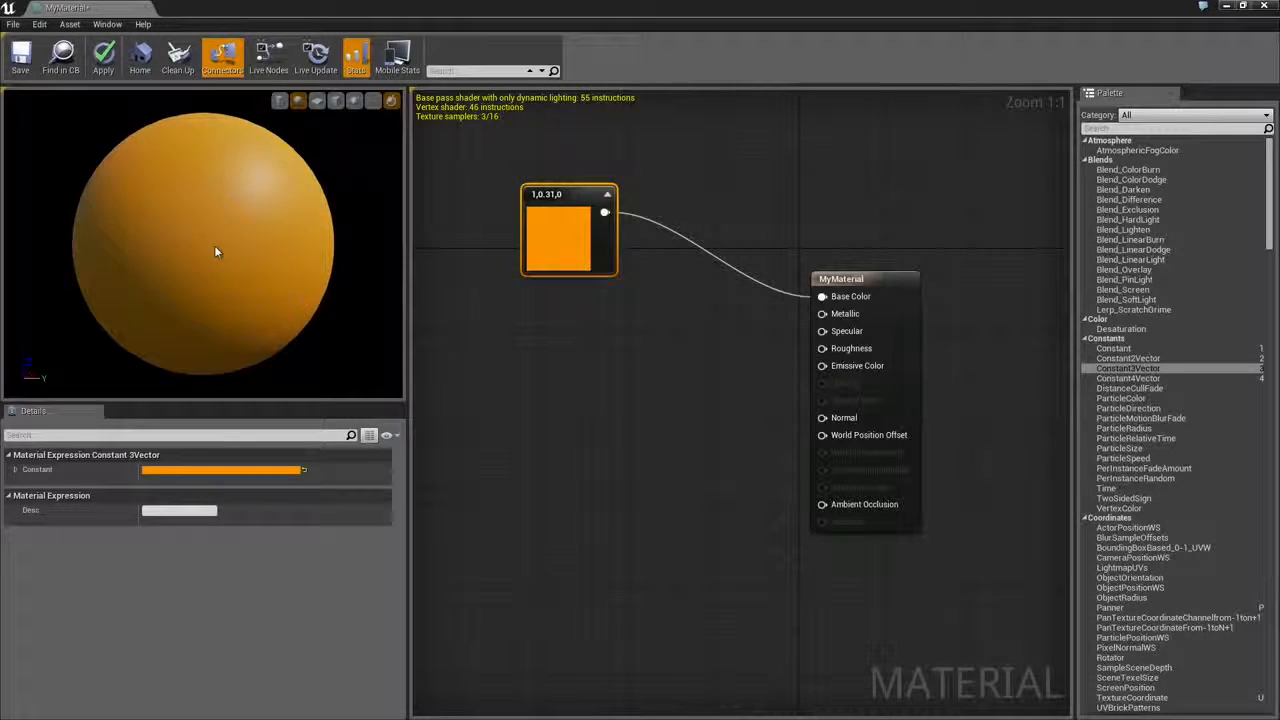
Step: Try the Constant3Vector color as blue with RGB 0.138, 0.252, 1, and as yellow-orange with RGB 1, 0.418, 0
double_click(578, 258)
drag(678, 364, 606, 315)
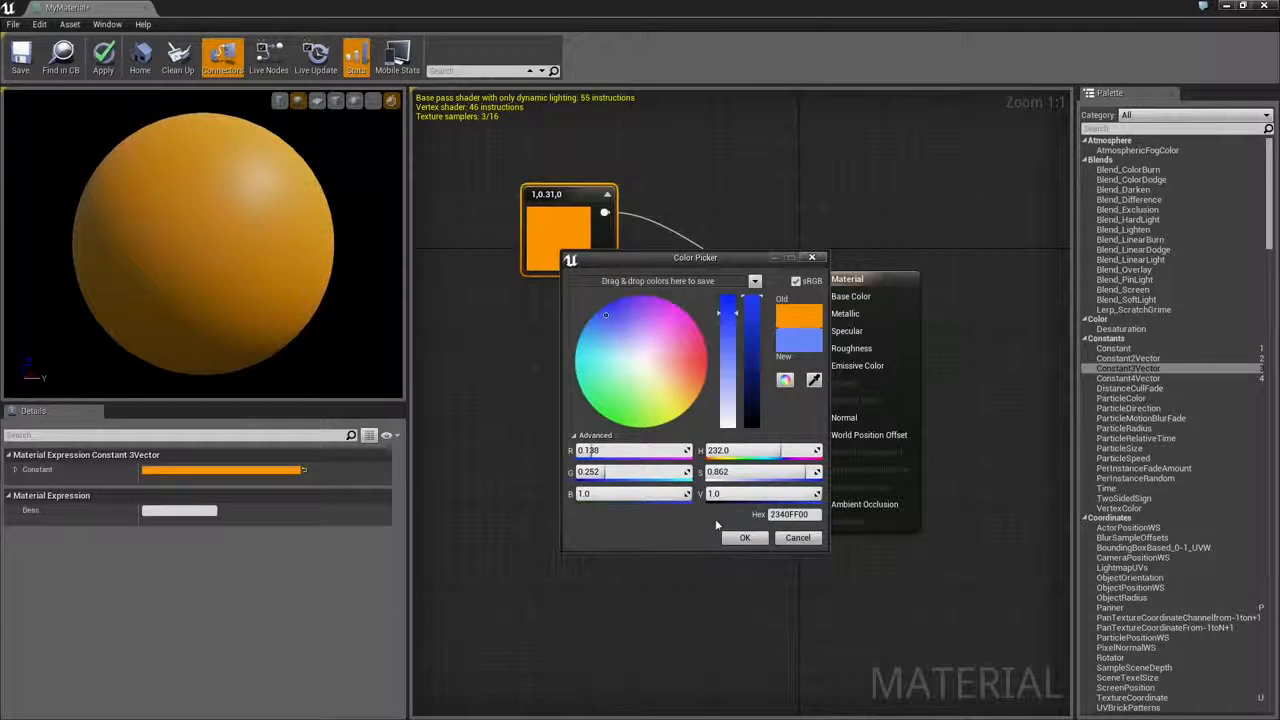
click(744, 537)
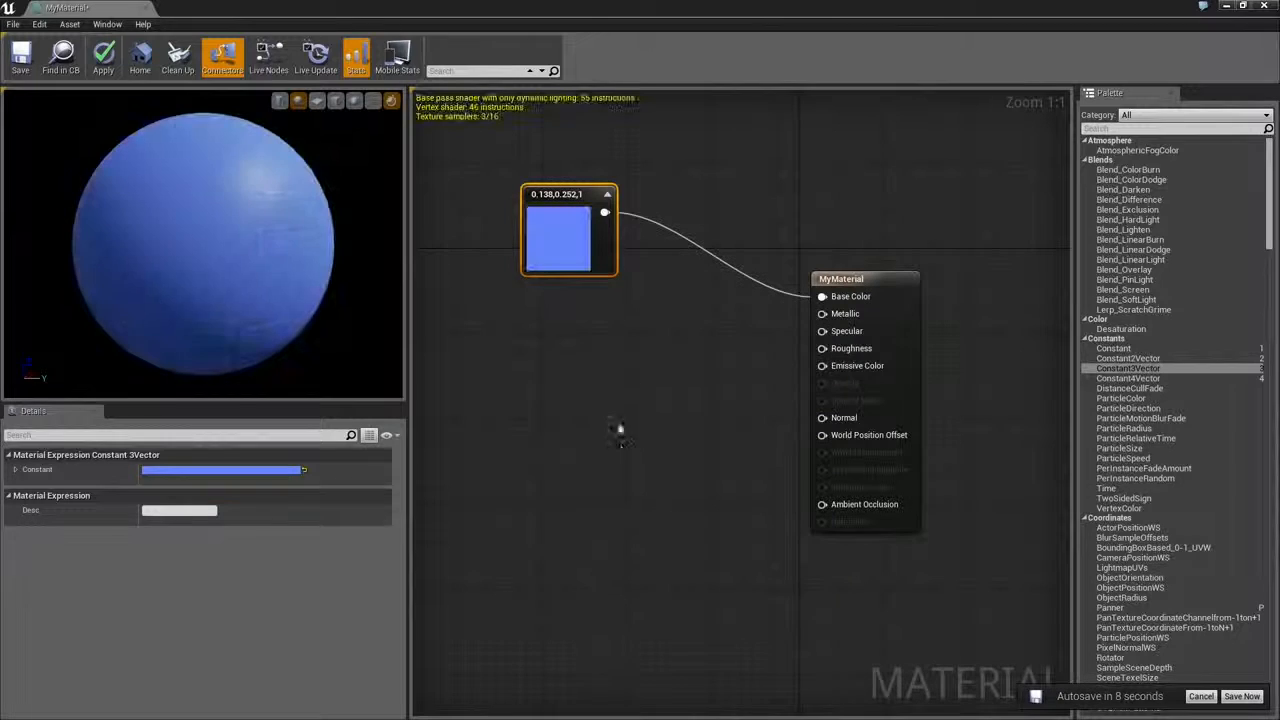
double_click(556, 247)
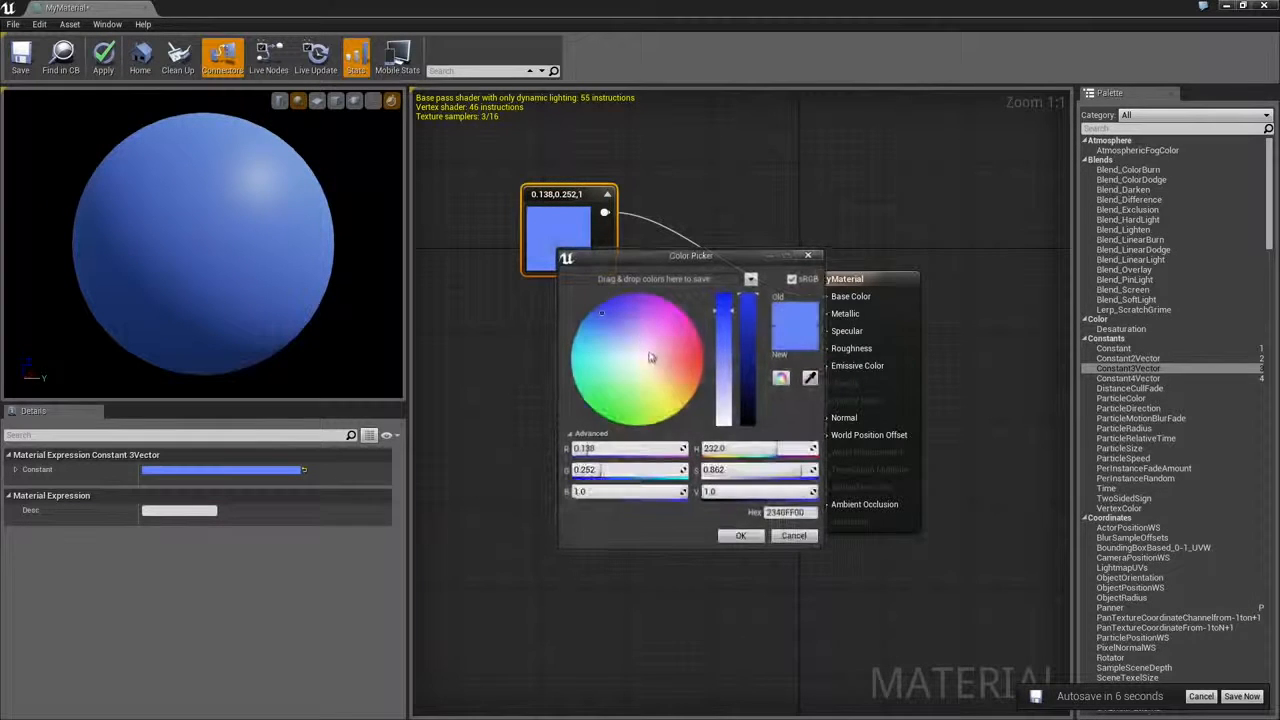
drag(656, 362, 698, 388)
click(741, 536)
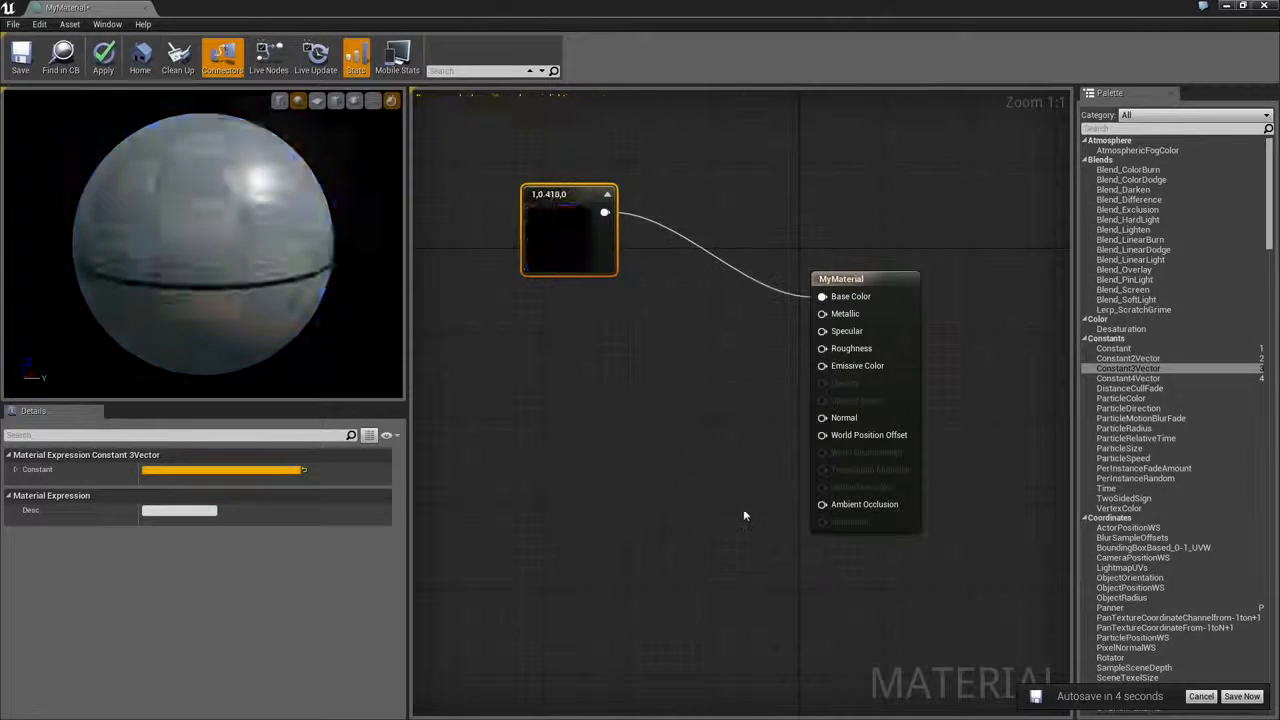
Step: Set the Constant3Vector color to a deeper orange with RGB 1, 0.277, 0 and inspect the preview sphere
double_click(570, 250)
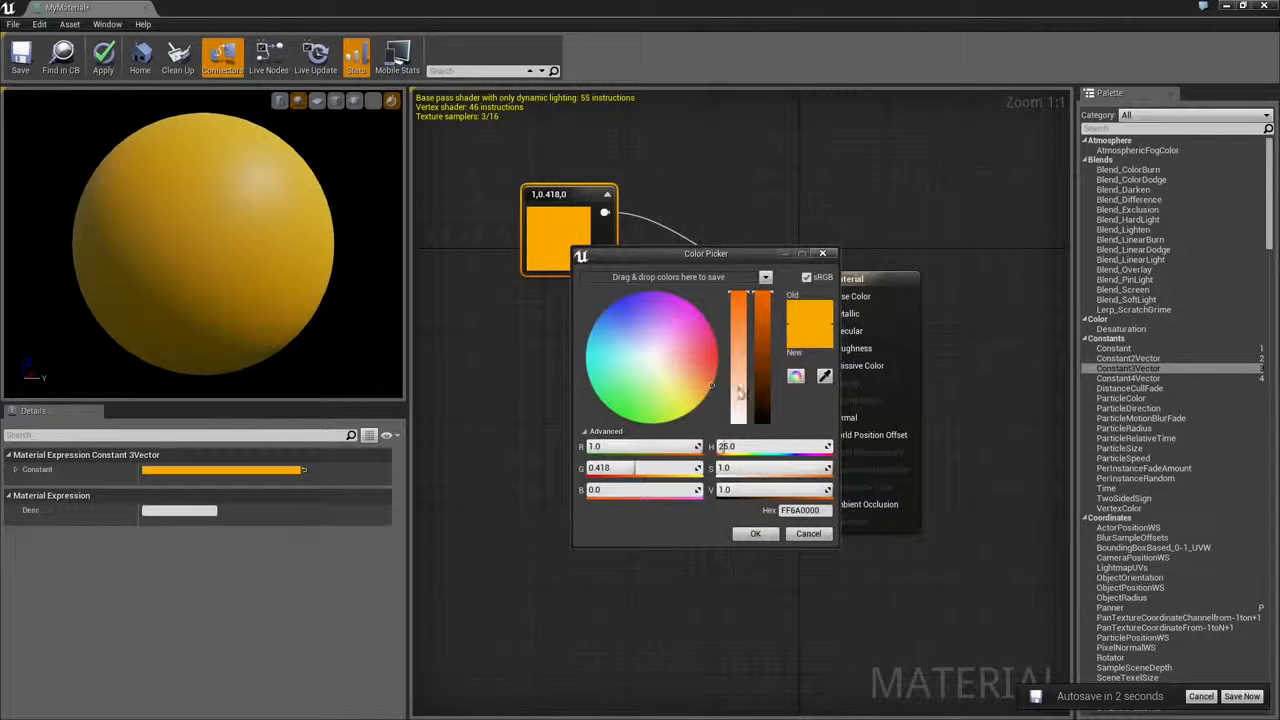
drag(712, 371, 718, 378)
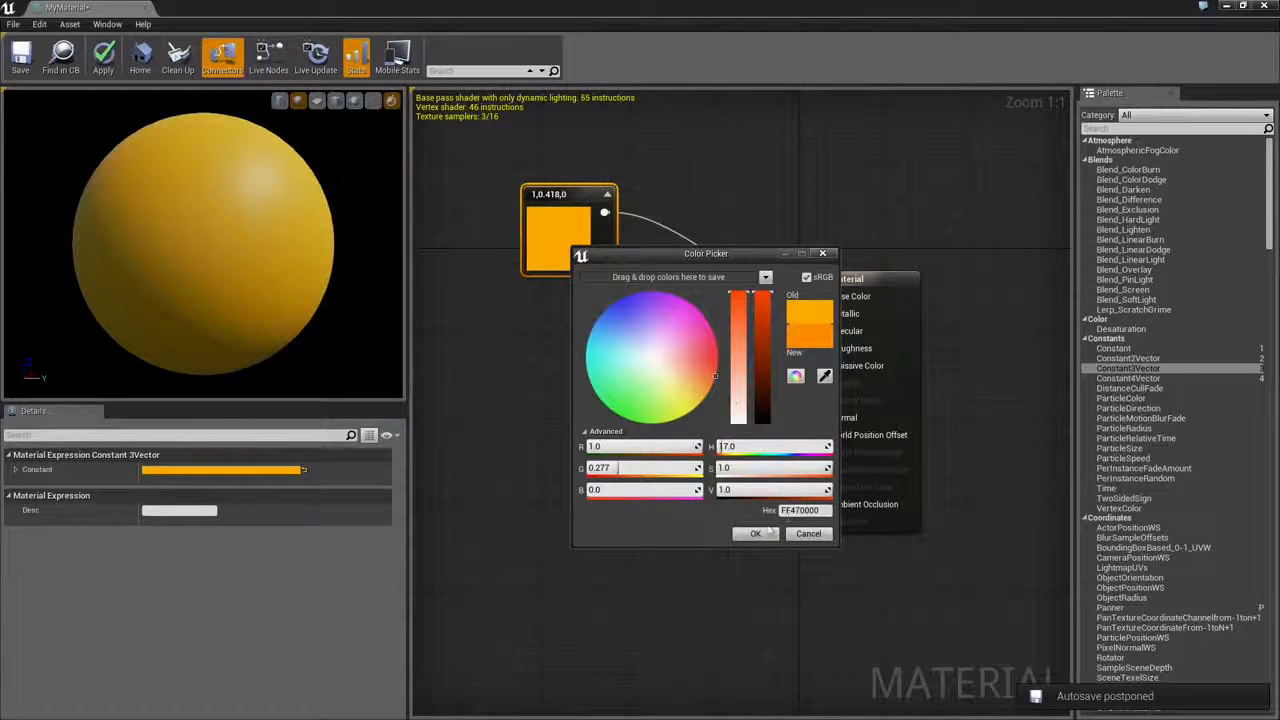
click(755, 533)
drag(236, 243, 262, 206)
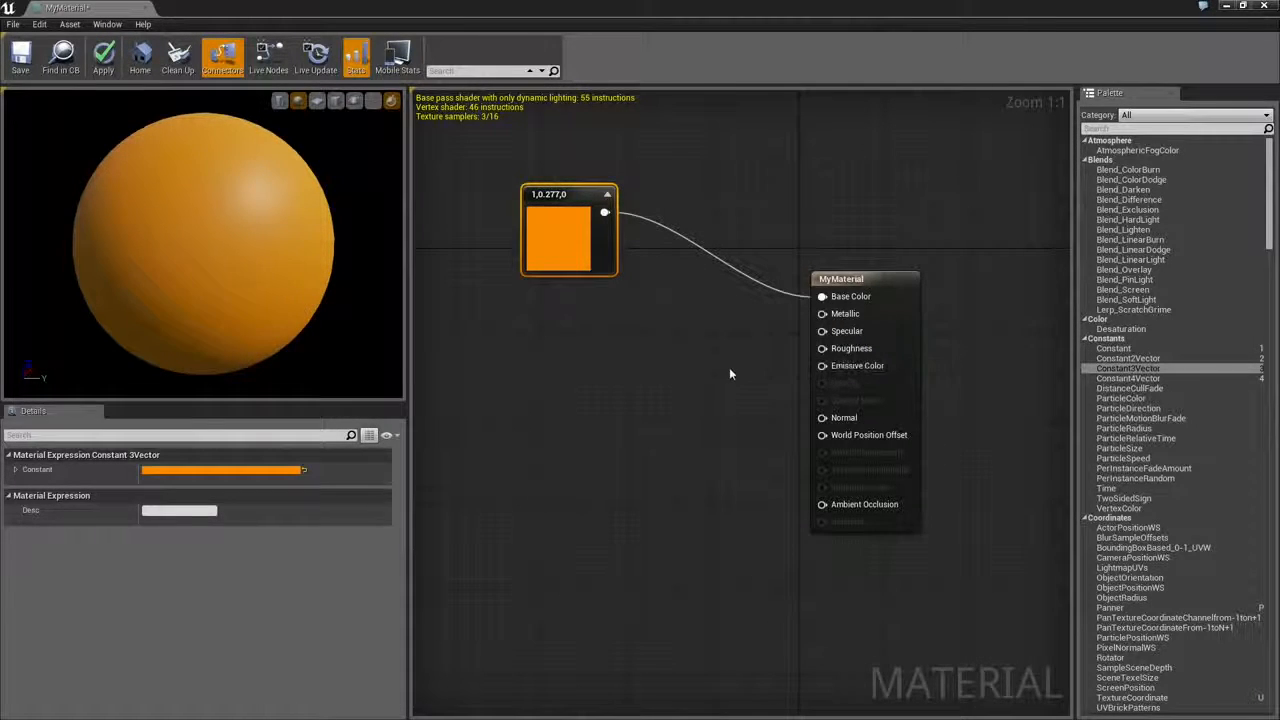
Step: Add a Constant node below the orange color node, collapse its preview, and move it slightly
click(637, 317)
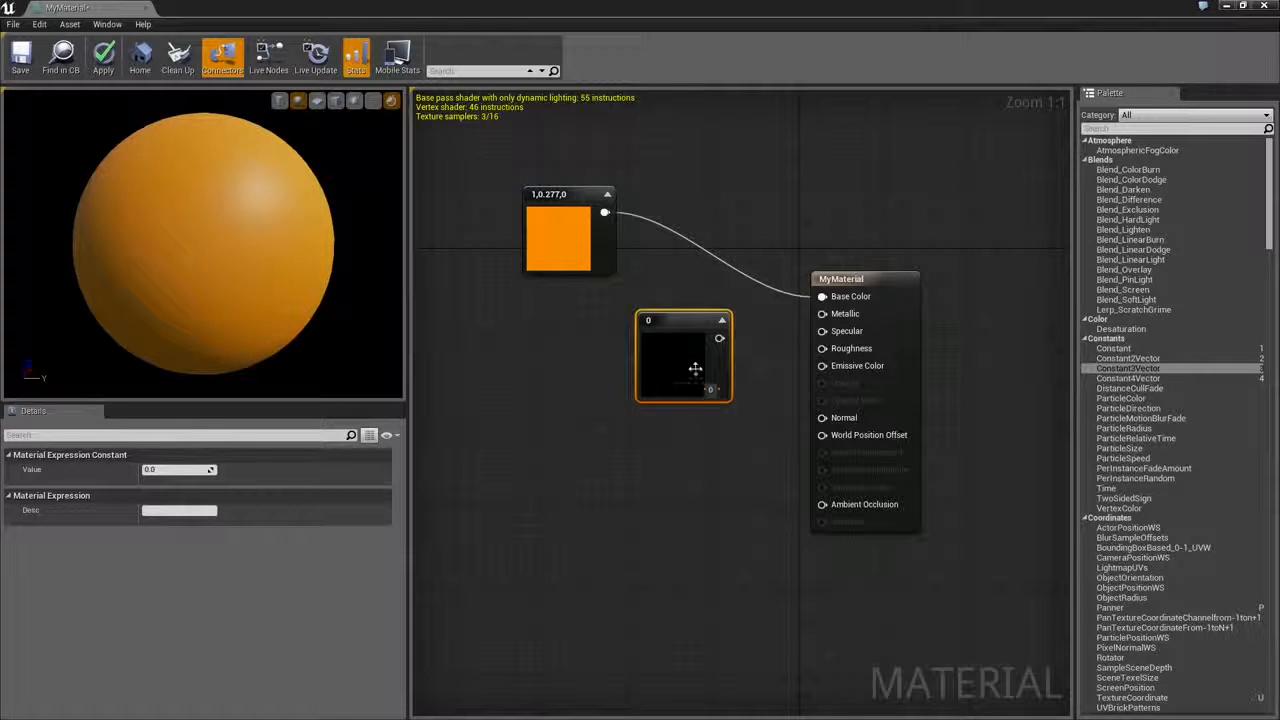
click(722, 321)
mouse_move(653, 319)
mouse_down()
mouse_move(672, 311)
mouse_move(661, 311)
mouse_up()
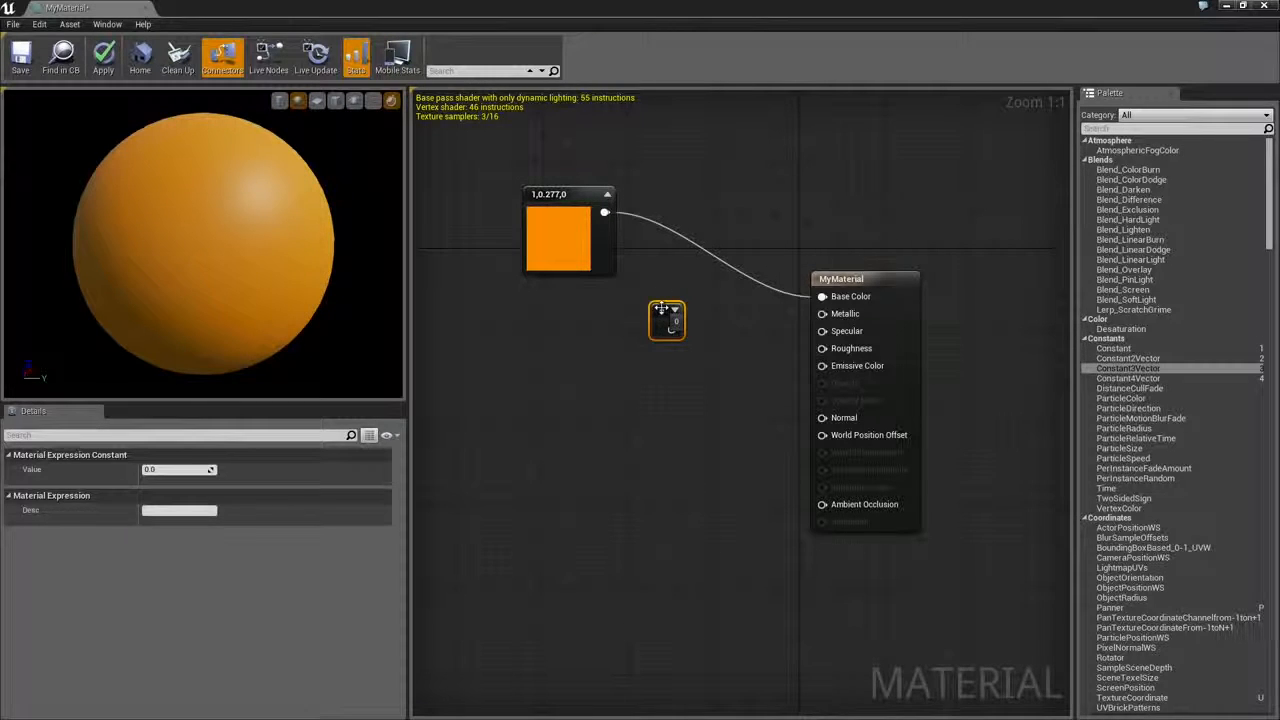
Step: Set the Constant node's value to 1 and connect its output to the Metallic input of MyMaterial
click(177, 469)
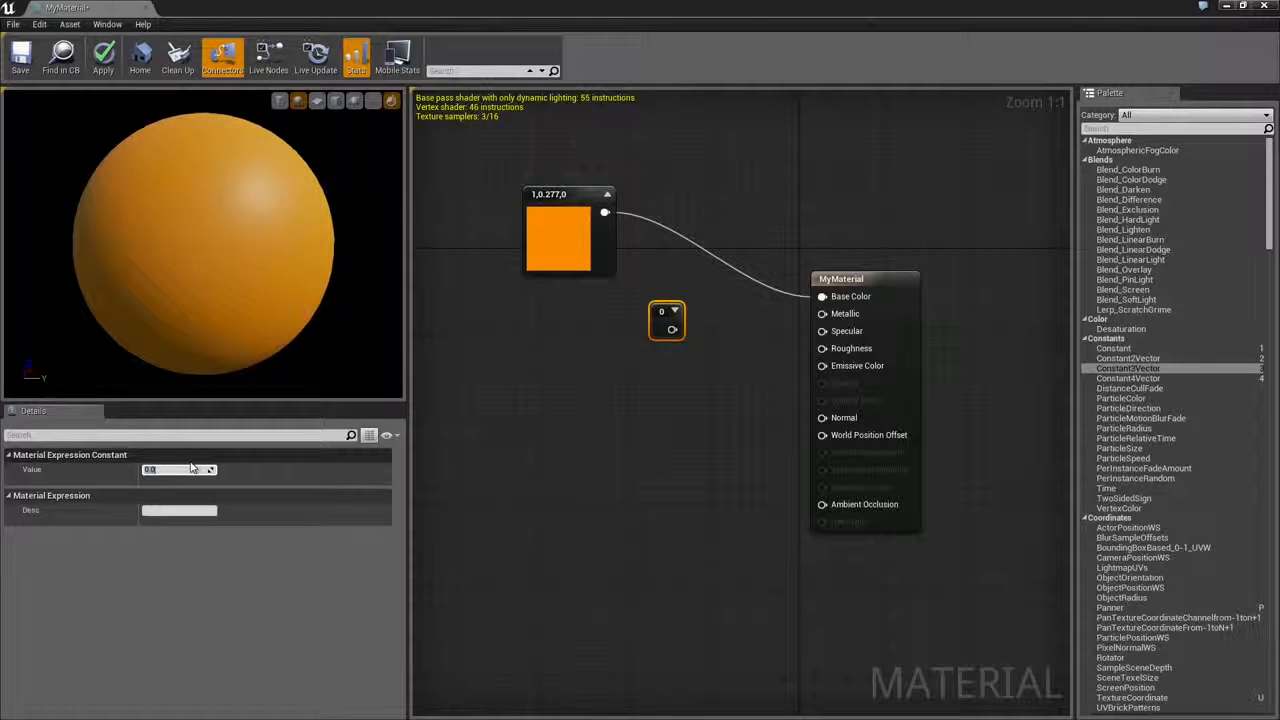
text(1)
key(Return)
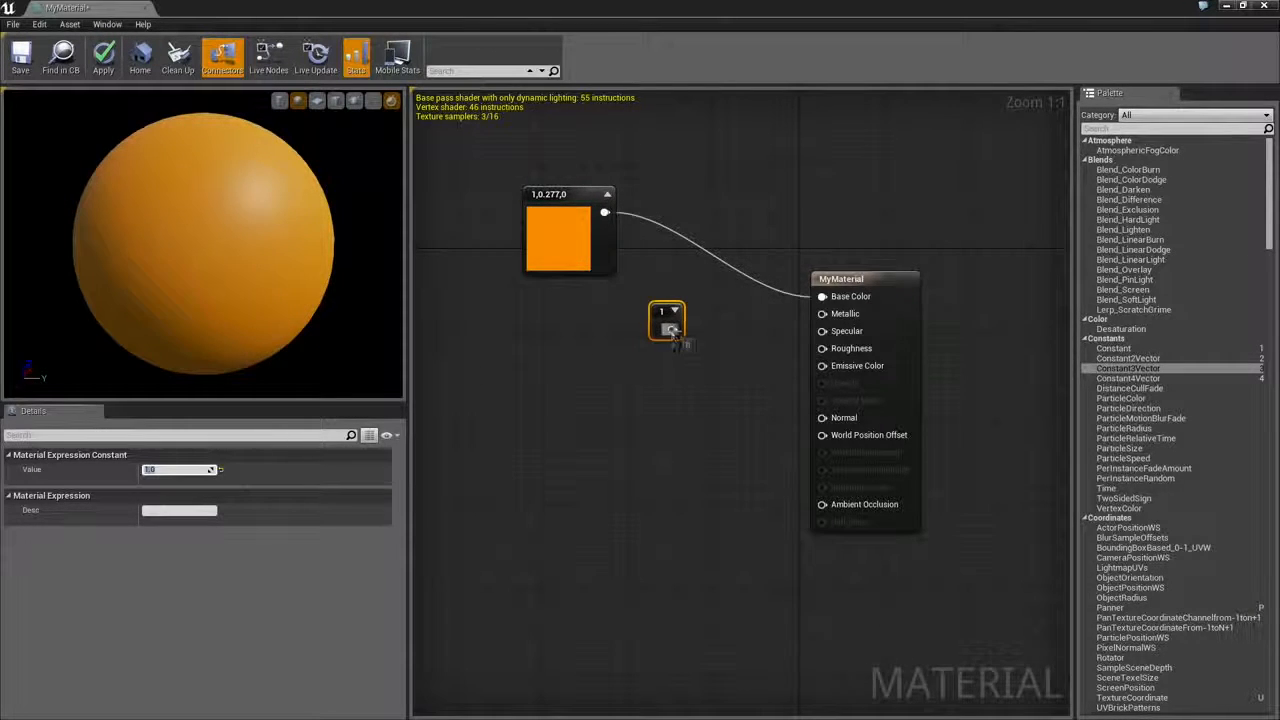
drag(672, 329, 822, 313)
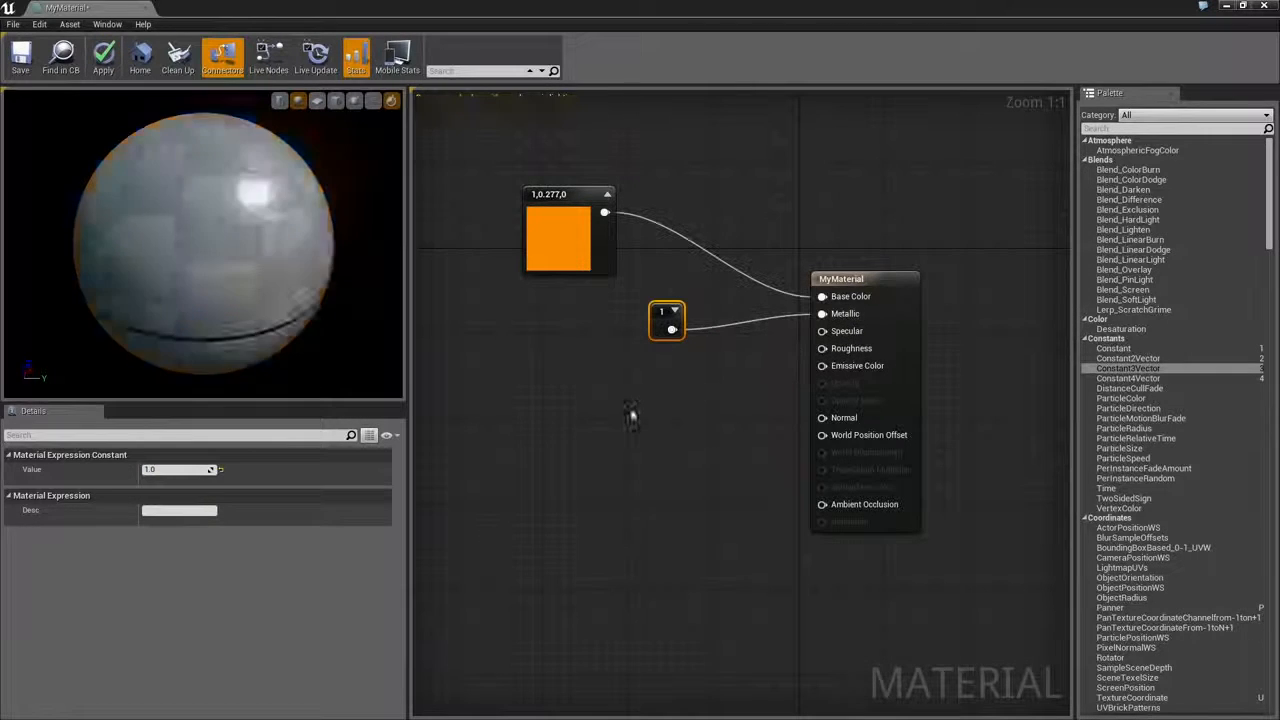
mouse_move(225, 286)
mouse_down()
mouse_move(305, 286)
mouse_move(85, 286)
mouse_move(250, 286)
mouse_move(230, 286)
mouse_up()
Step: Try a value of 0 for the Metallic constant and inspect the preview sphere
click(174, 469)
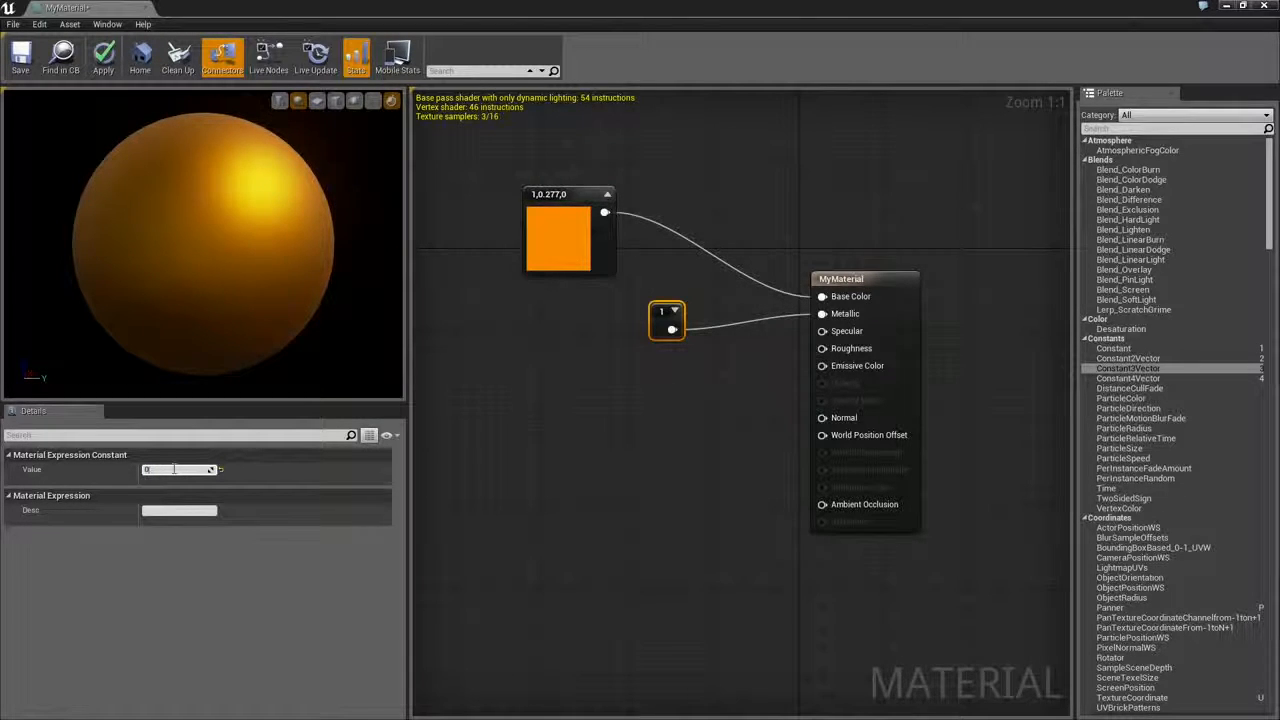
text(0)
key(Return)
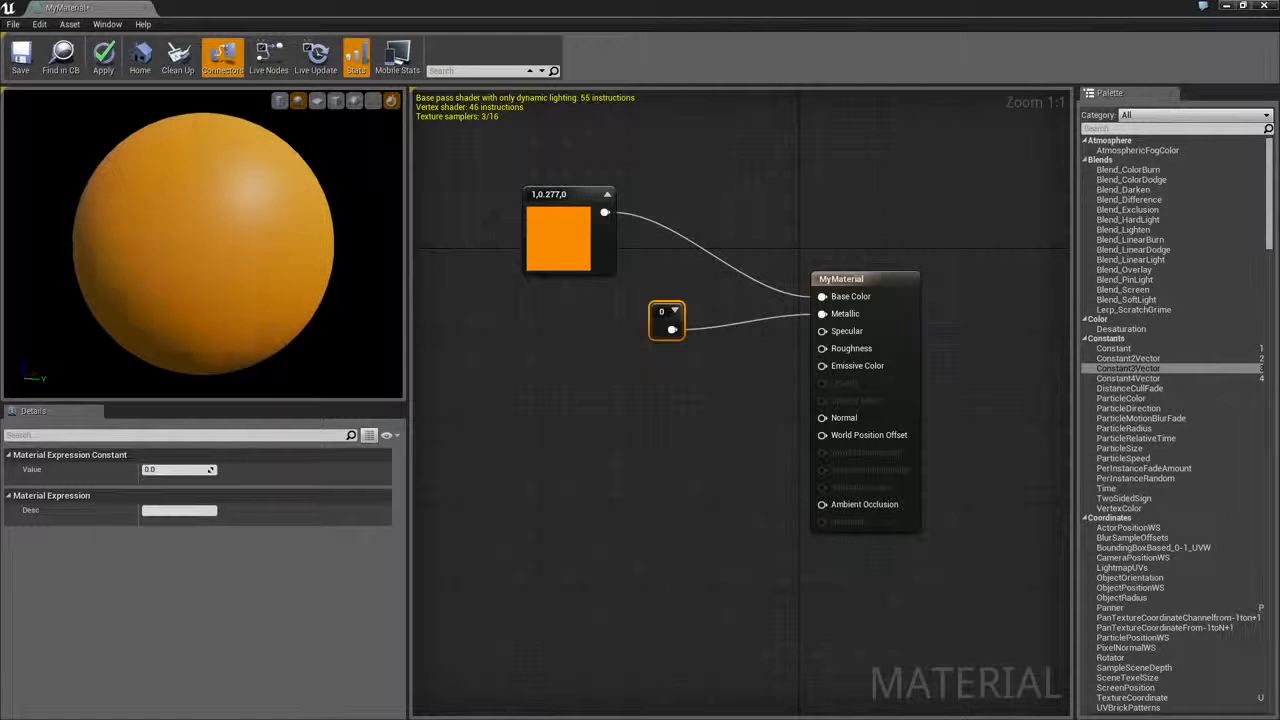
drag(180, 347, 243, 349)
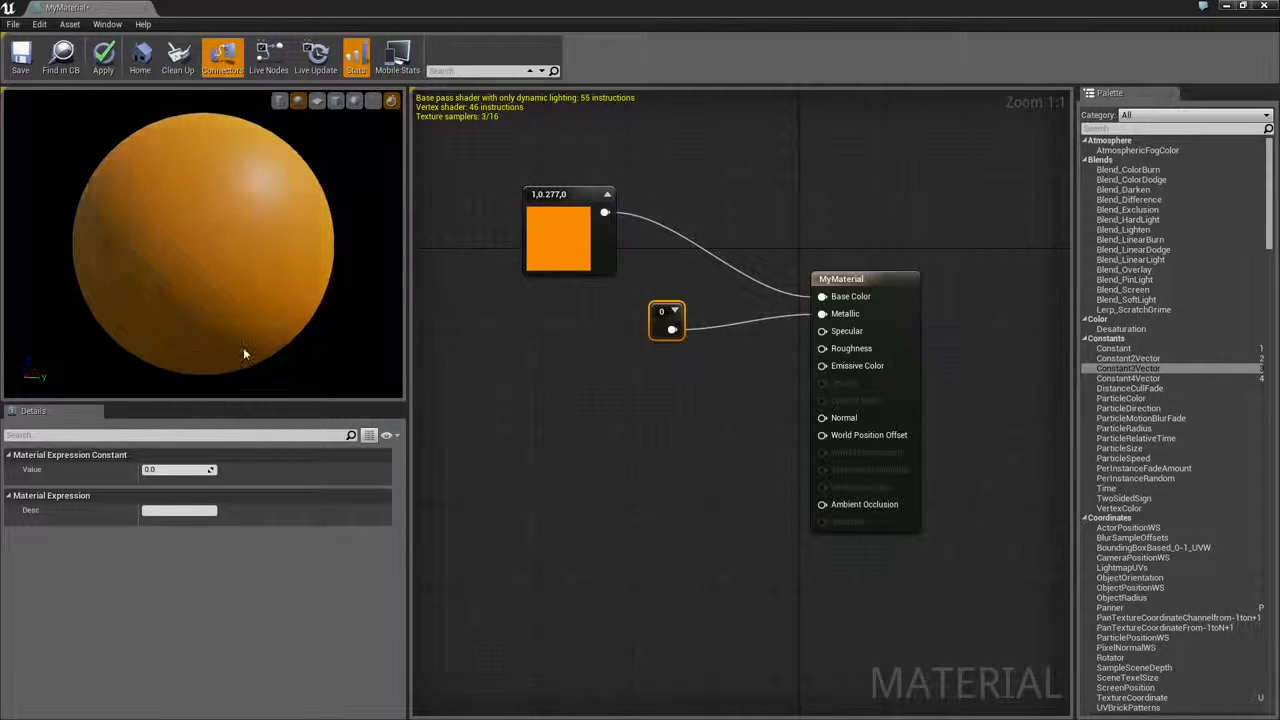
Step: Set the Metallic constant back to 1 for comparison, and change it to 0.5
click(165, 469)
text(1)
key(Return)
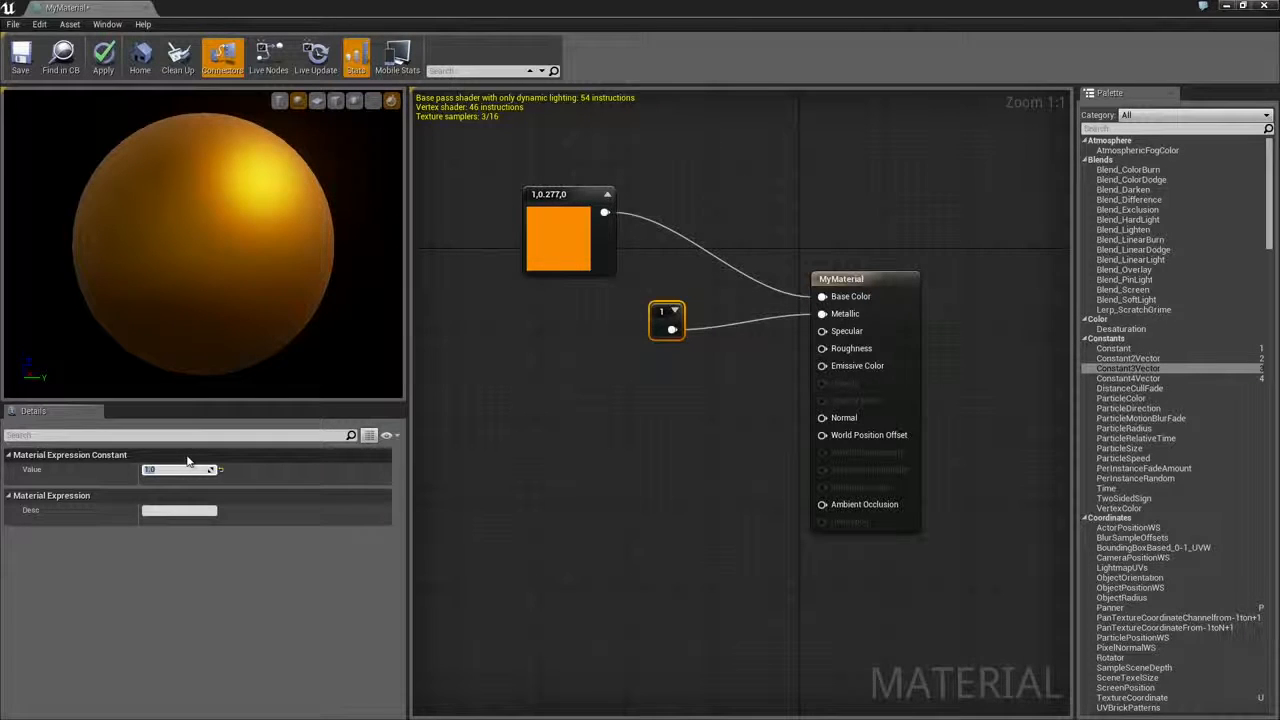
text(0.5)
key(Return)
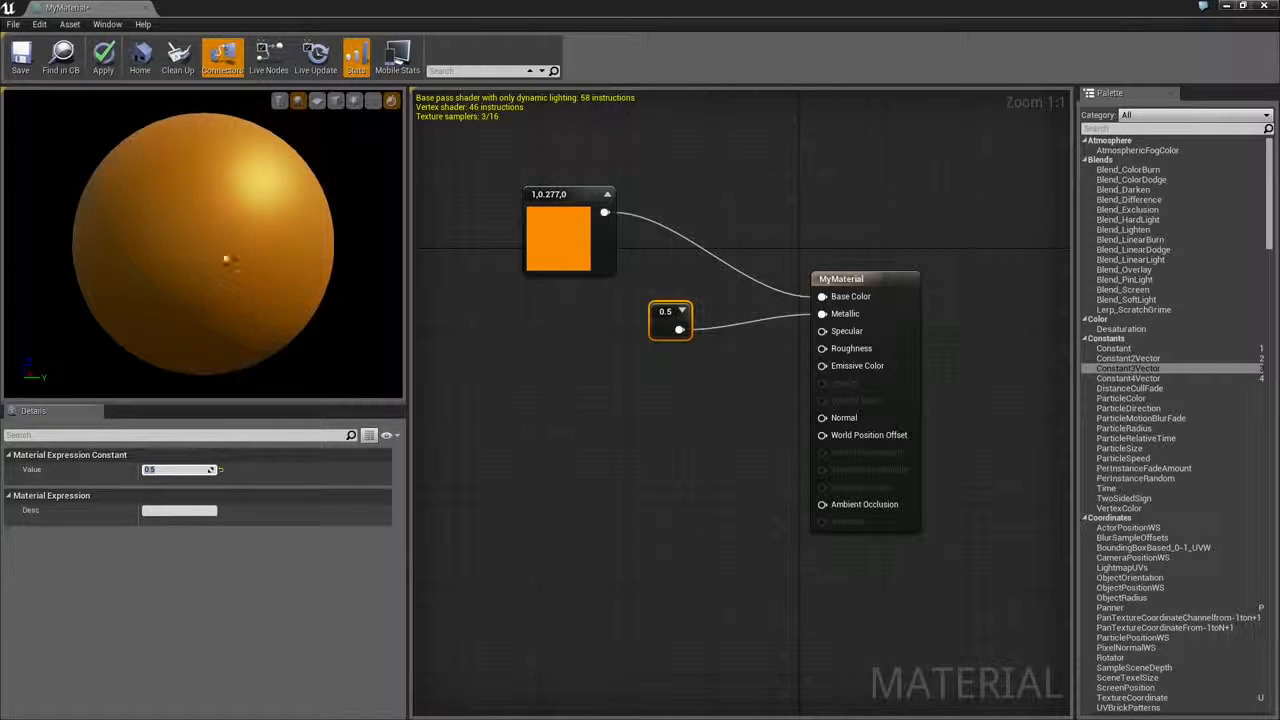
Step: Set the Metallic constant to 1, inspect the preview sphere, and move the node up closer to the Metallic input
drag(225, 260, 178, 254)
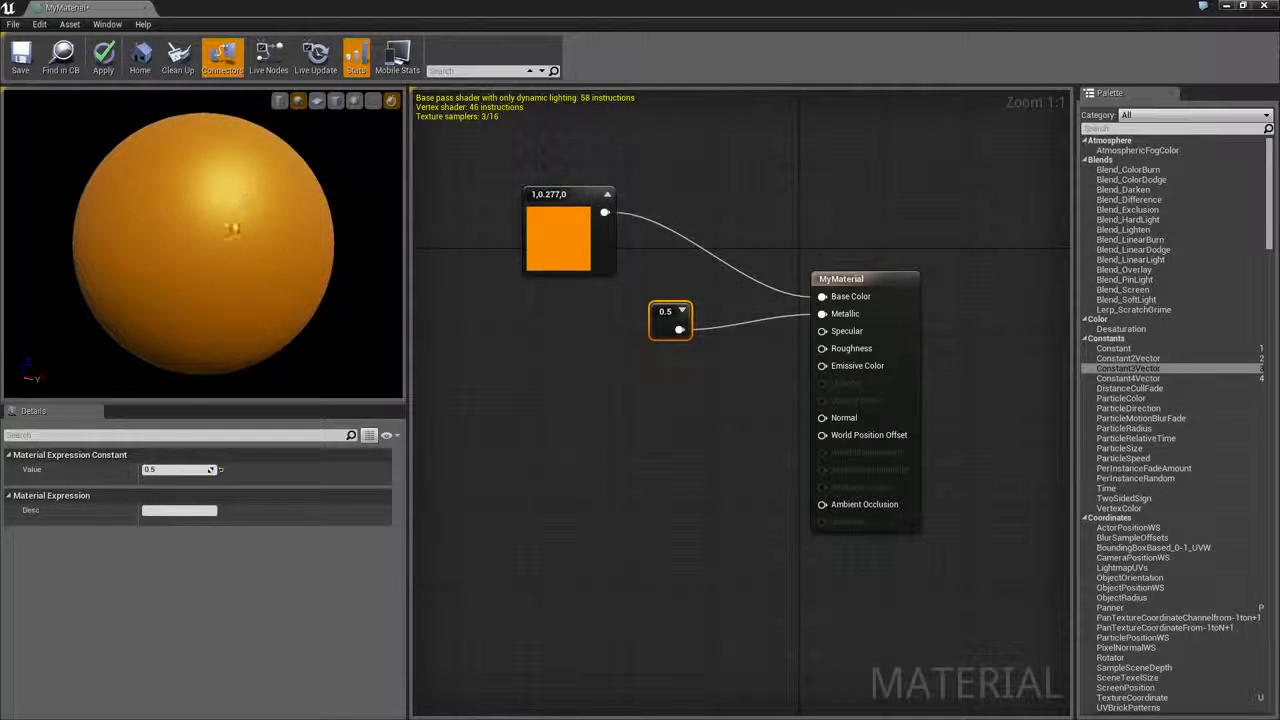
click(177, 470)
text(1)
key(Return)
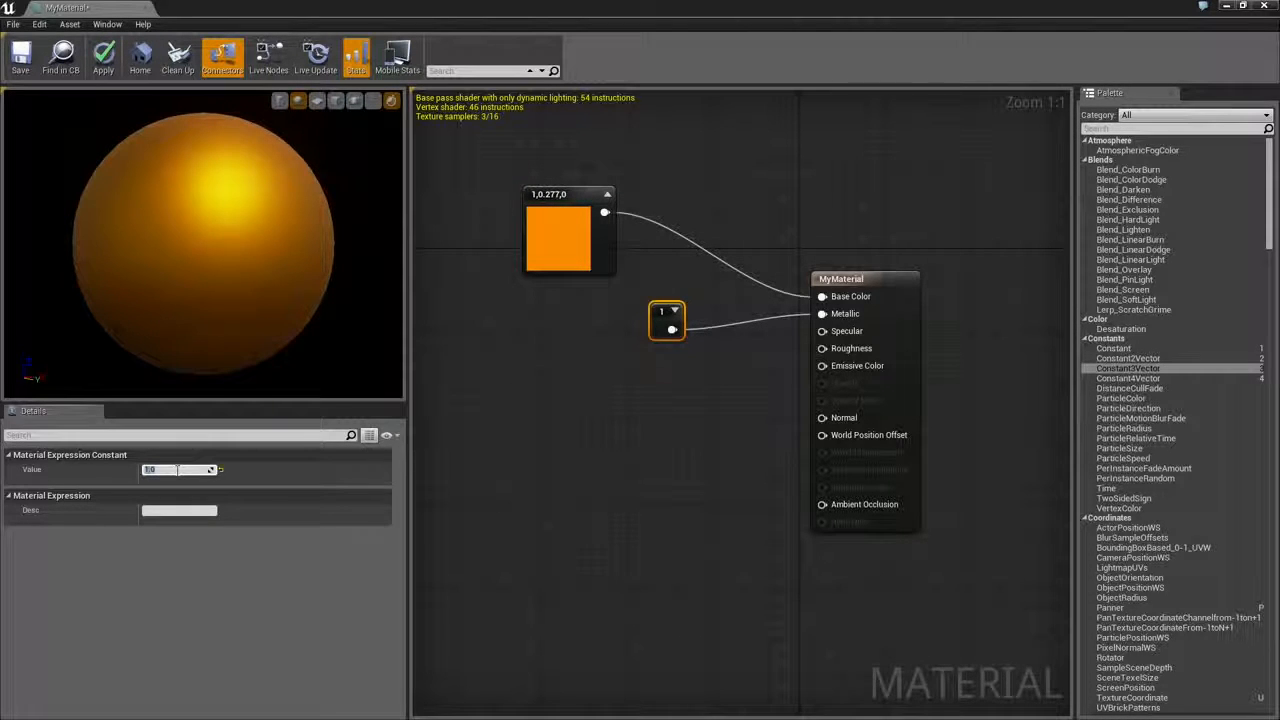
drag(206, 200, 232, 192)
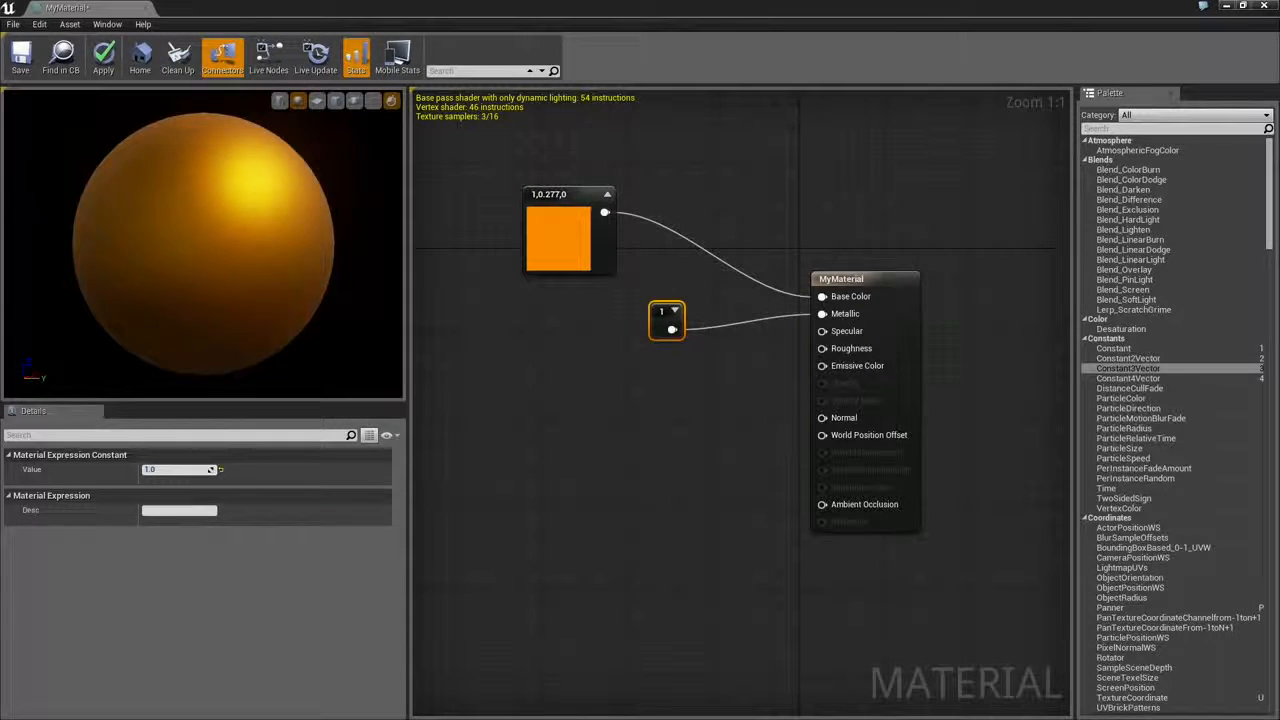
drag(658, 311, 669, 291)
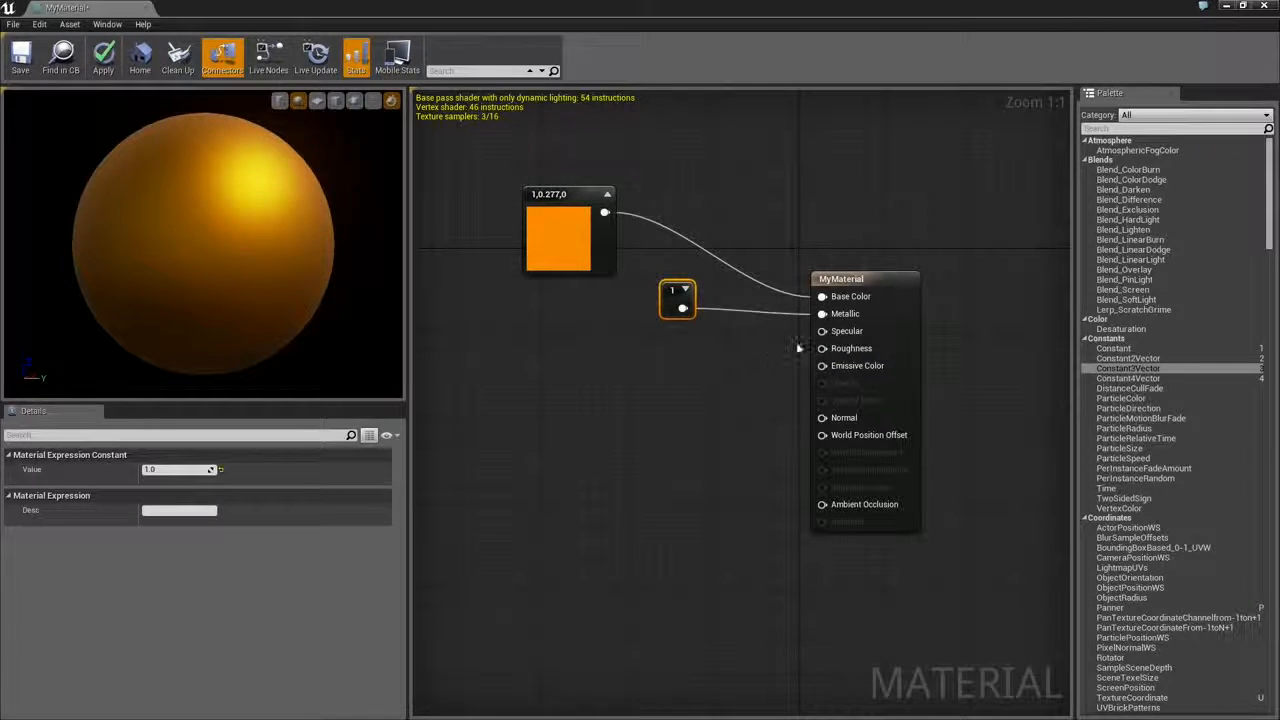
drag(669, 287, 680, 276)
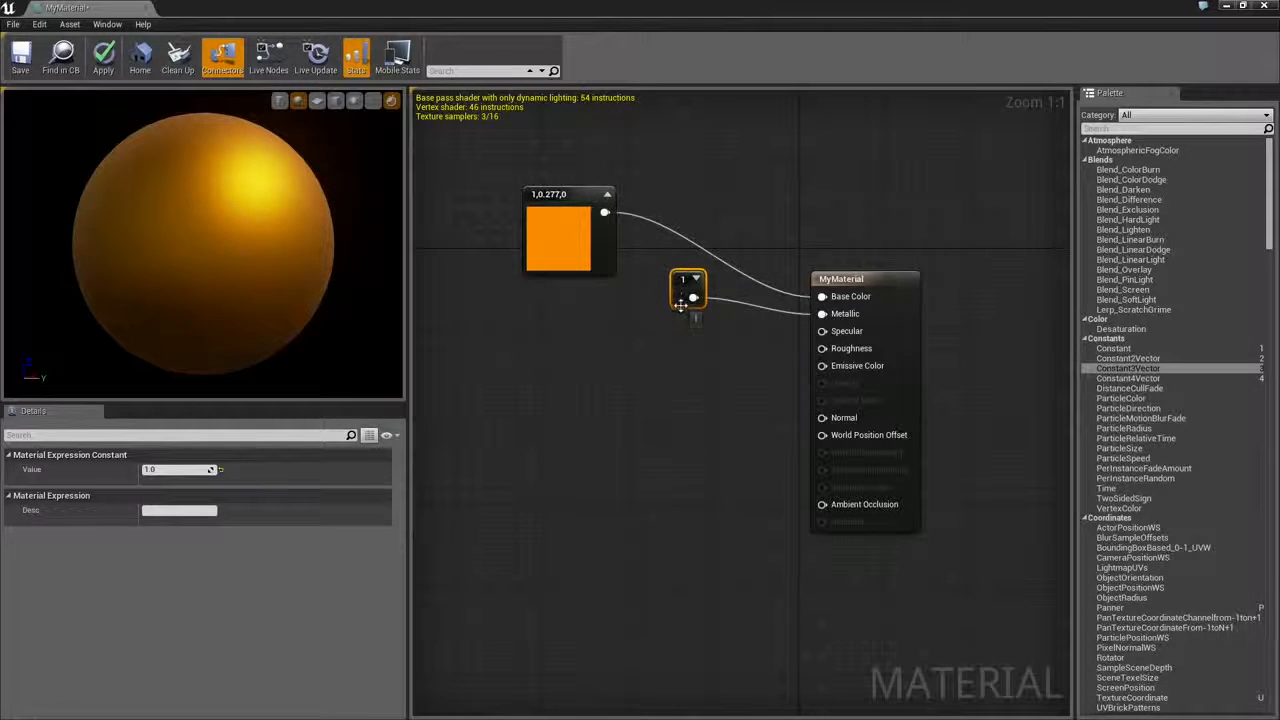
Step: Duplicate the Metallic constant, place the copy below it, and connect its output to the Roughness input of MyMaterial
key(ctrl+w)
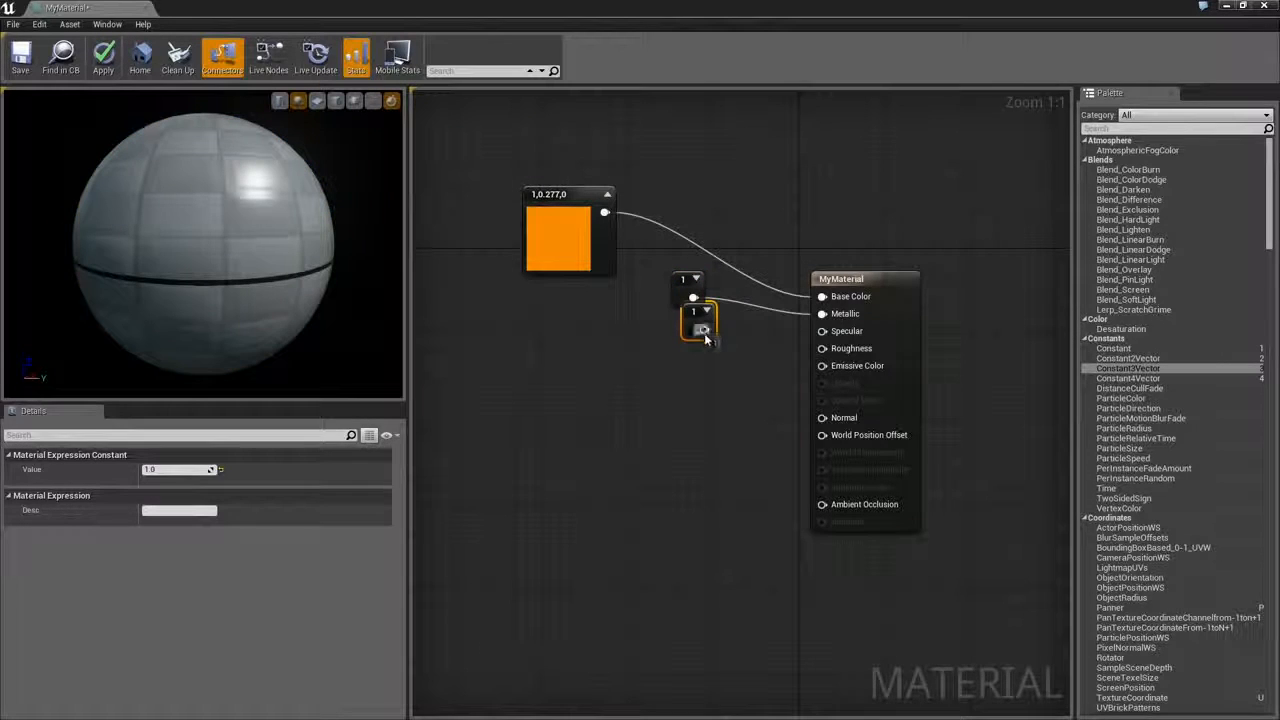
drag(690, 309, 659, 383)
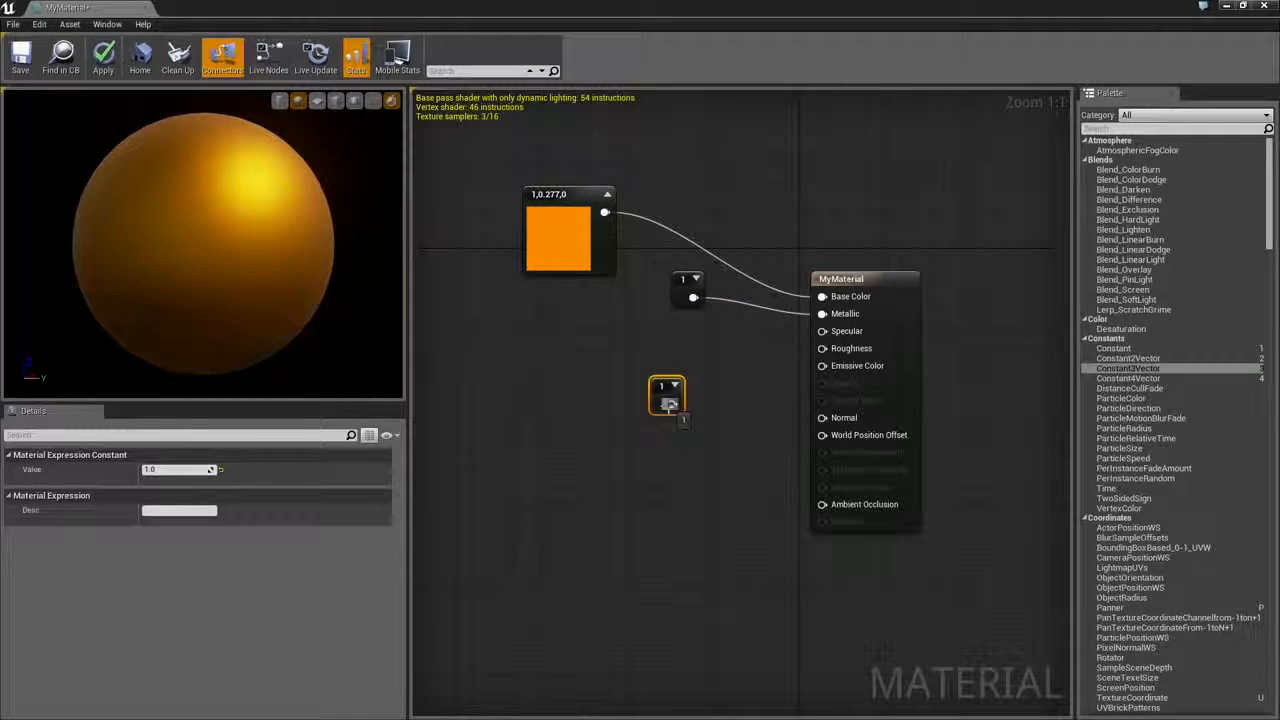
drag(671, 404, 822, 348)
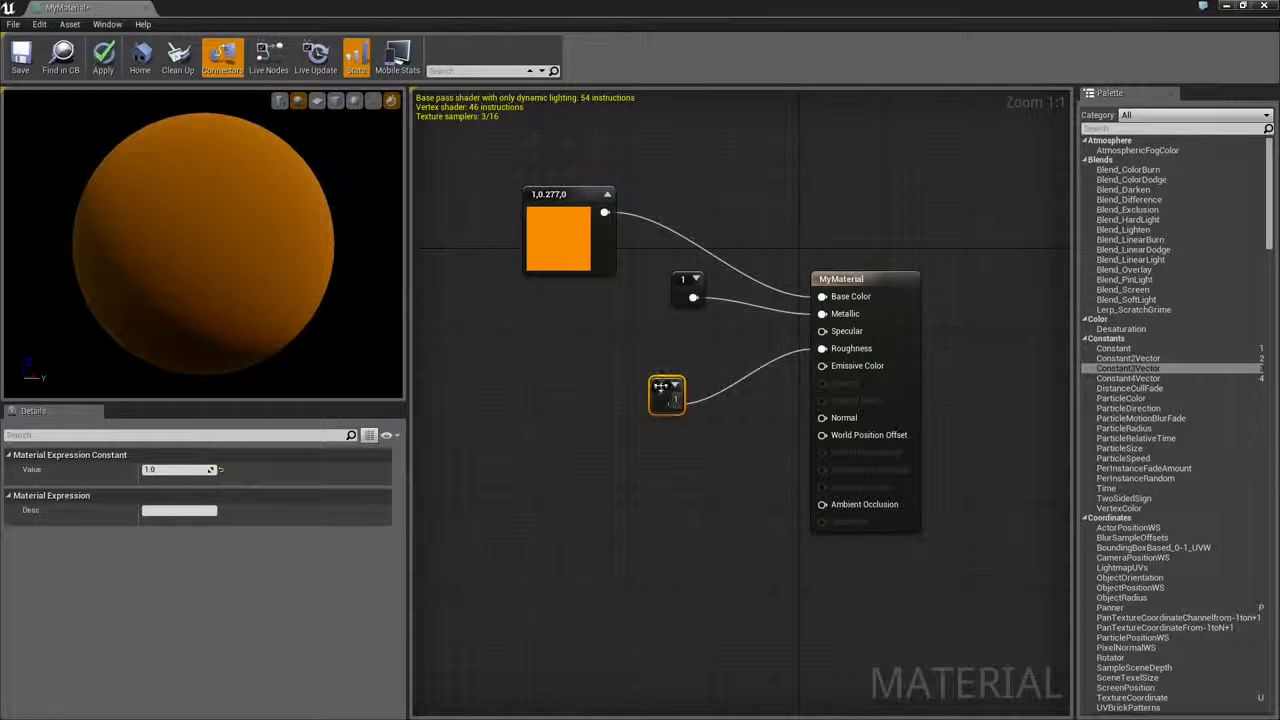
drag(664, 396, 664, 385)
mouse_move(203, 243)
mouse_down()
mouse_move(285, 243)
mouse_move(214, 271)
mouse_up()
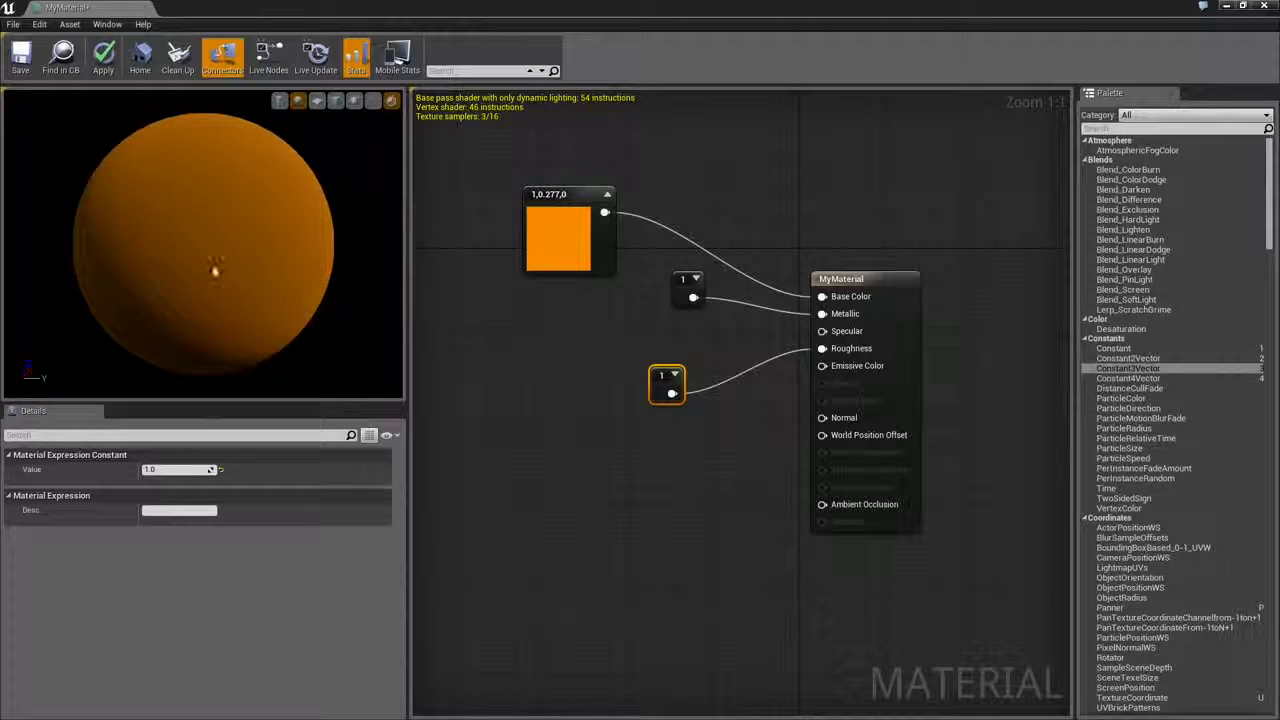
Step: Try Roughness constant values of 0.9 and 0.8, and orbit the preview sphere to compare the surface
click(177, 469)
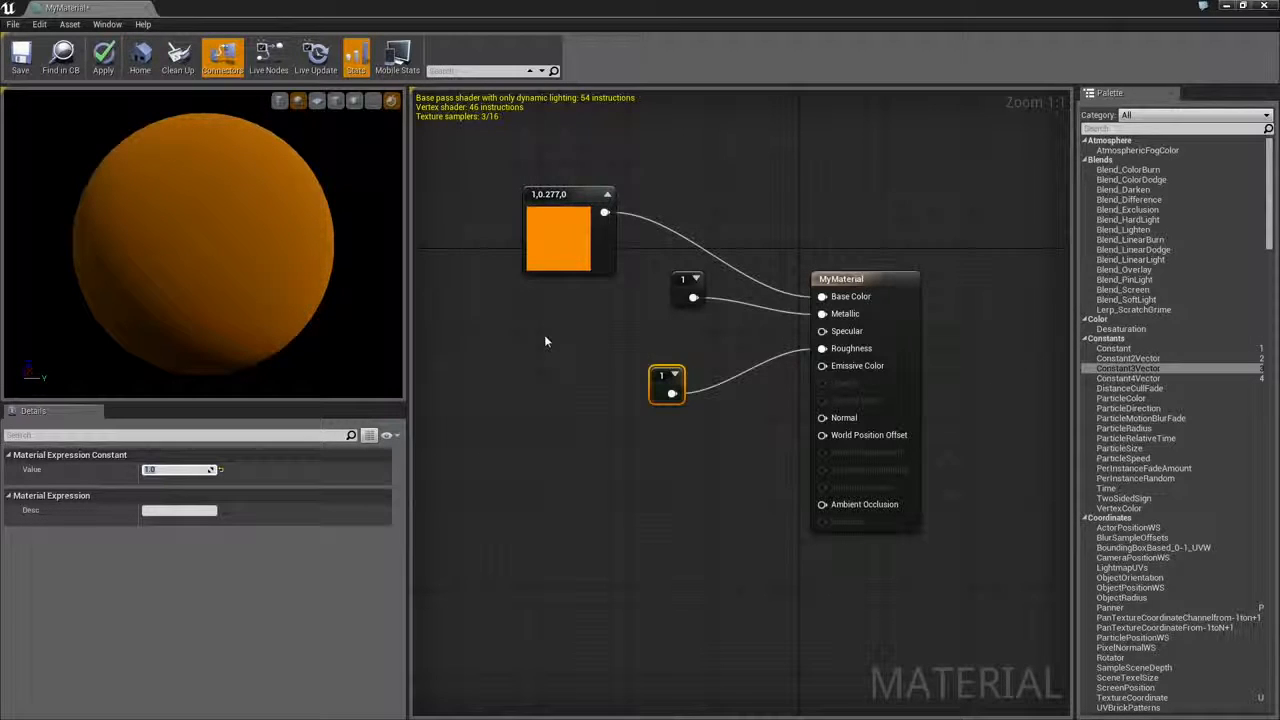
text(0.9)
key(Return)
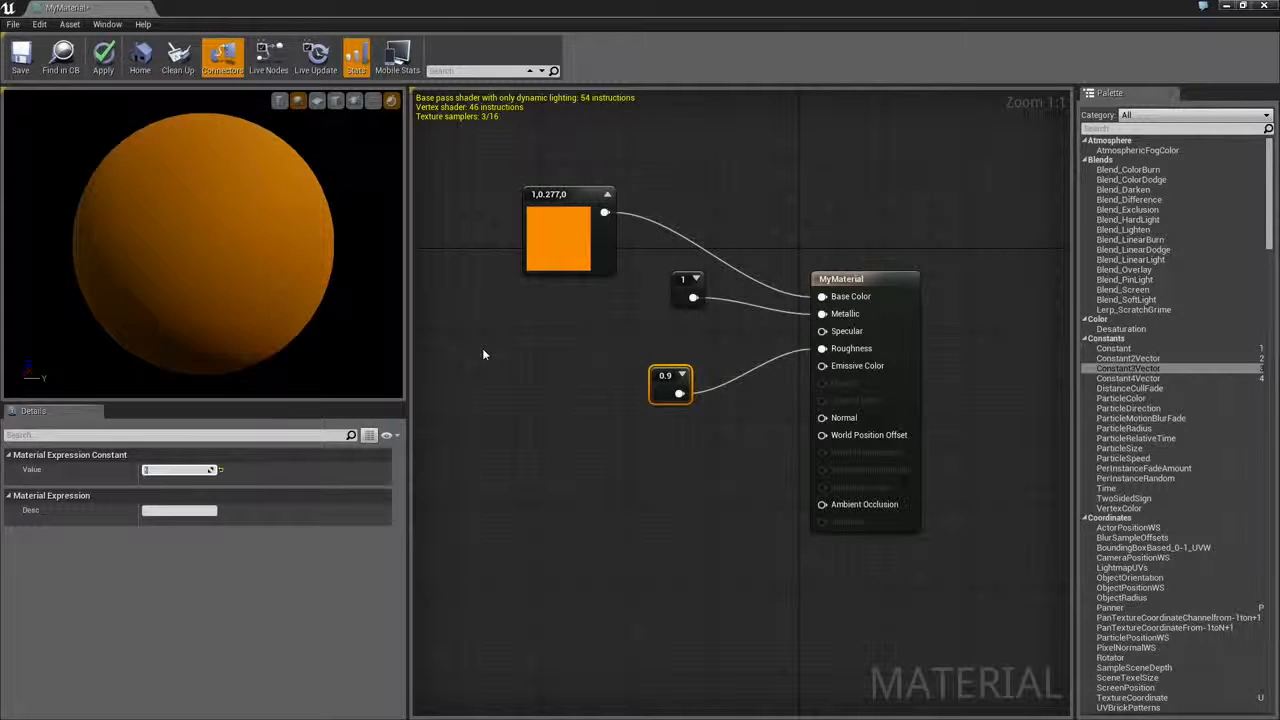
text(0.8)
key(Return)
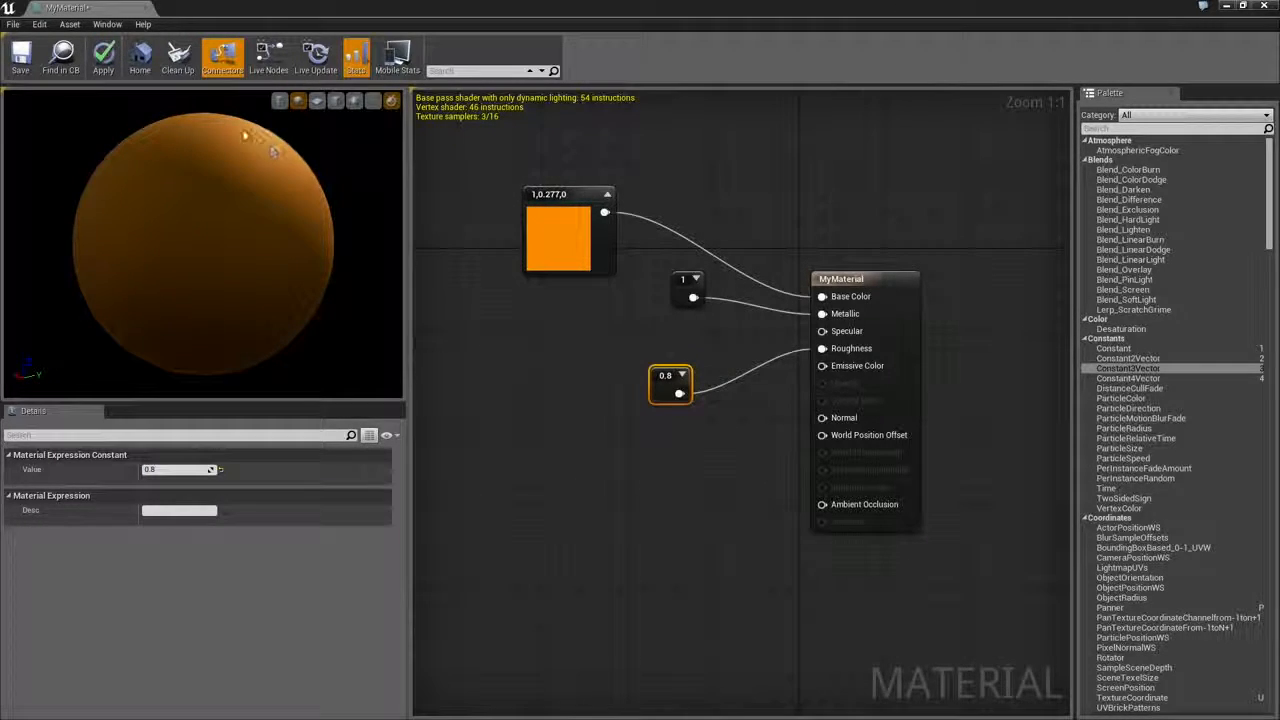
drag(203, 243, 165, 243)
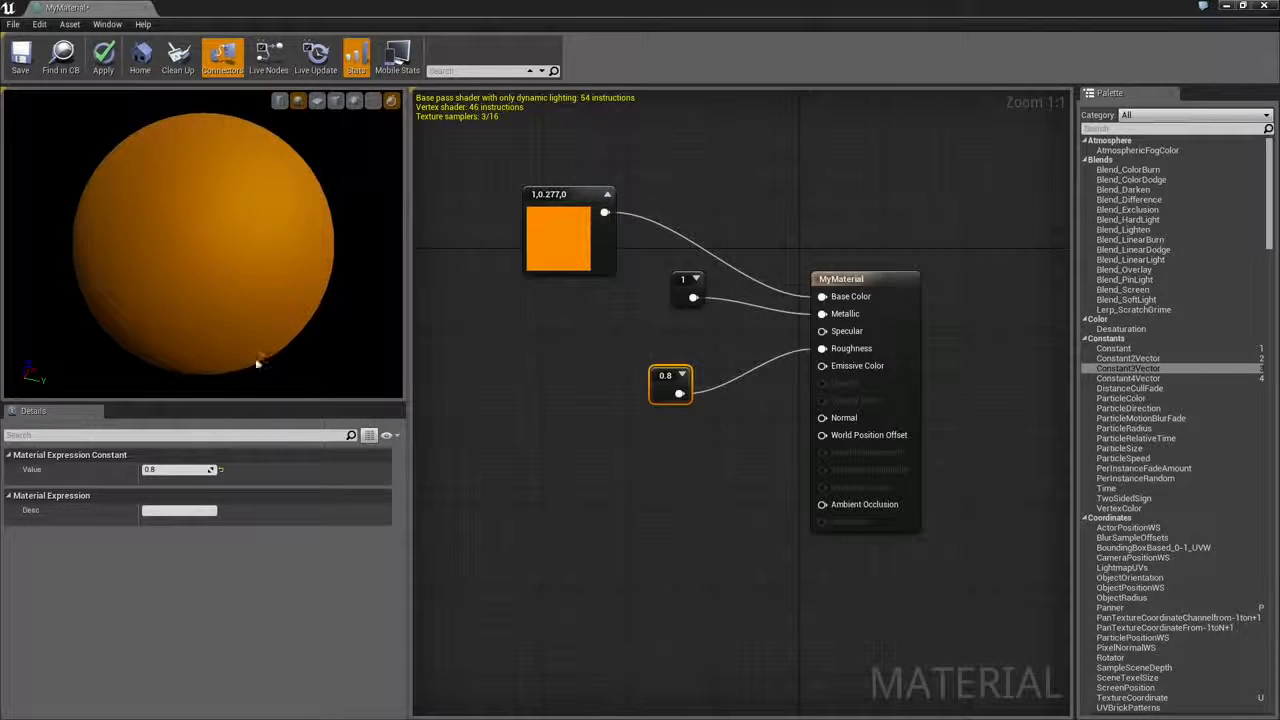
Step: Try a value of 0 for the Roughness constant and inspect the reflections on the preview sphere
click(169, 469)
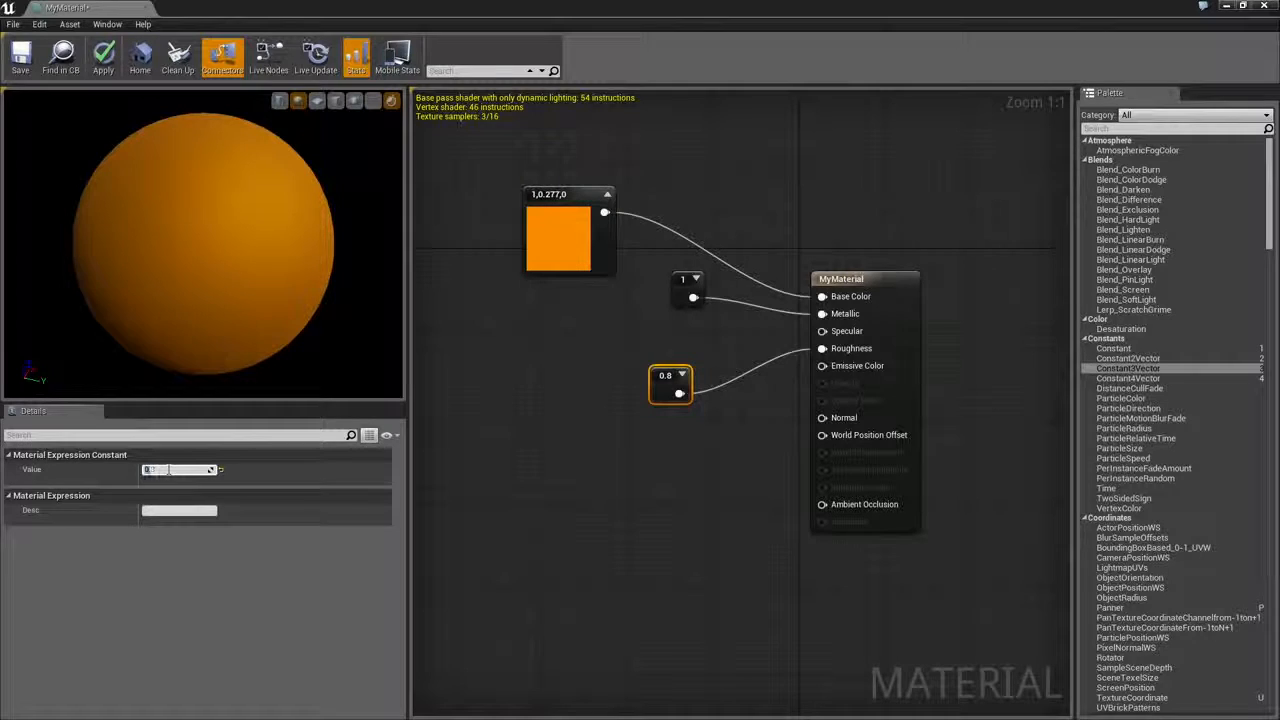
text(0)
key(Return)
drag(200, 243, 96, 280)
Step: Try a Roughness constant of 0.1, inspect the preview sphere, and lower the value to 0.05
click(168, 470)
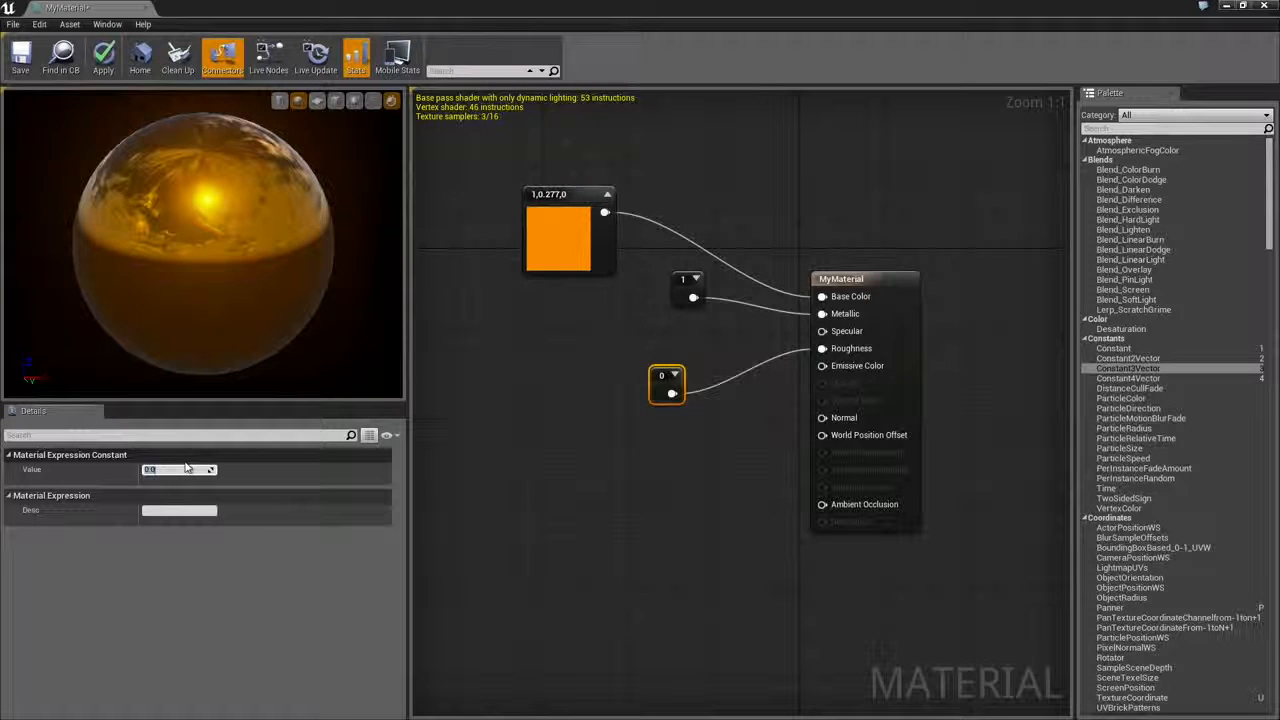
text(0.1)
key(Return)
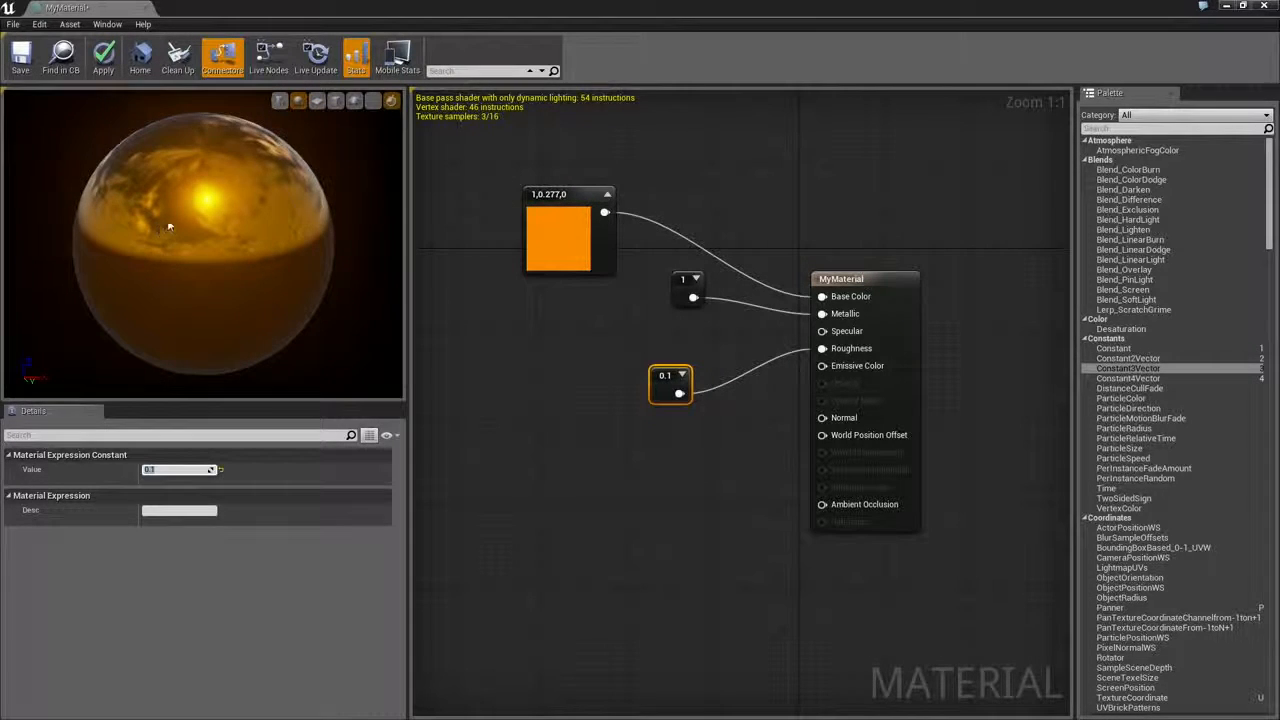
drag(204, 243, 222, 222)
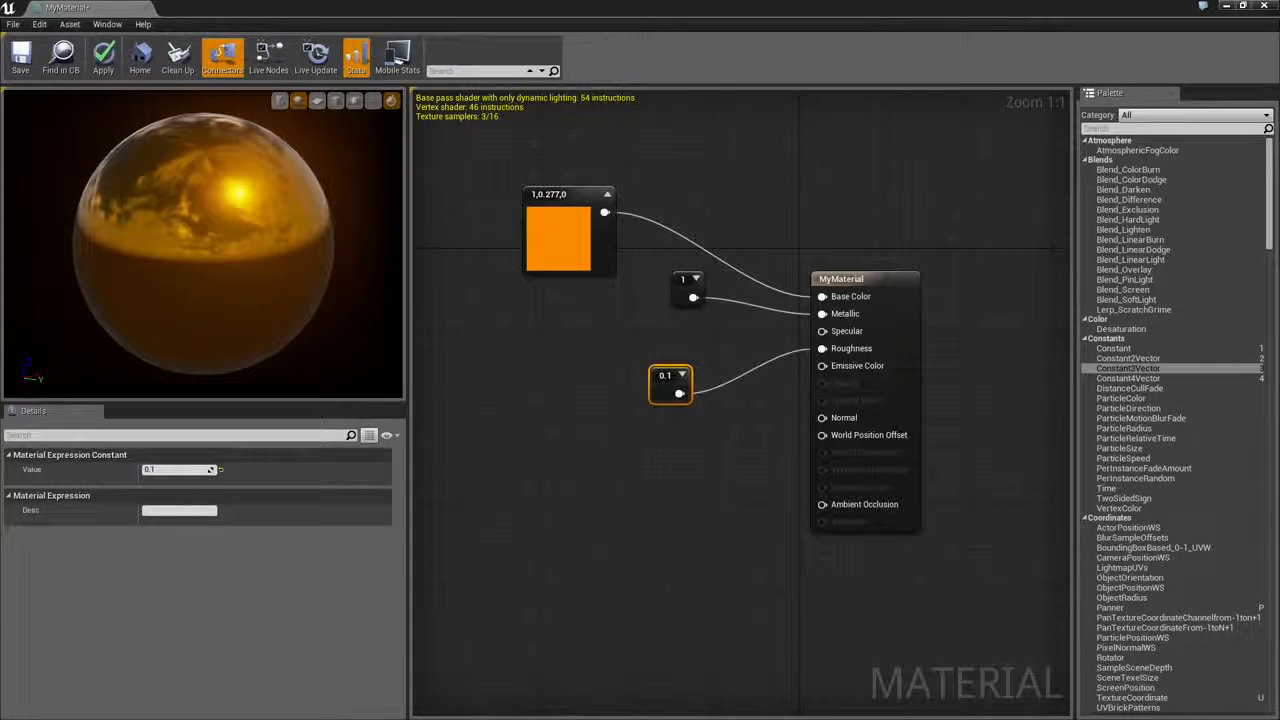
click(170, 469)
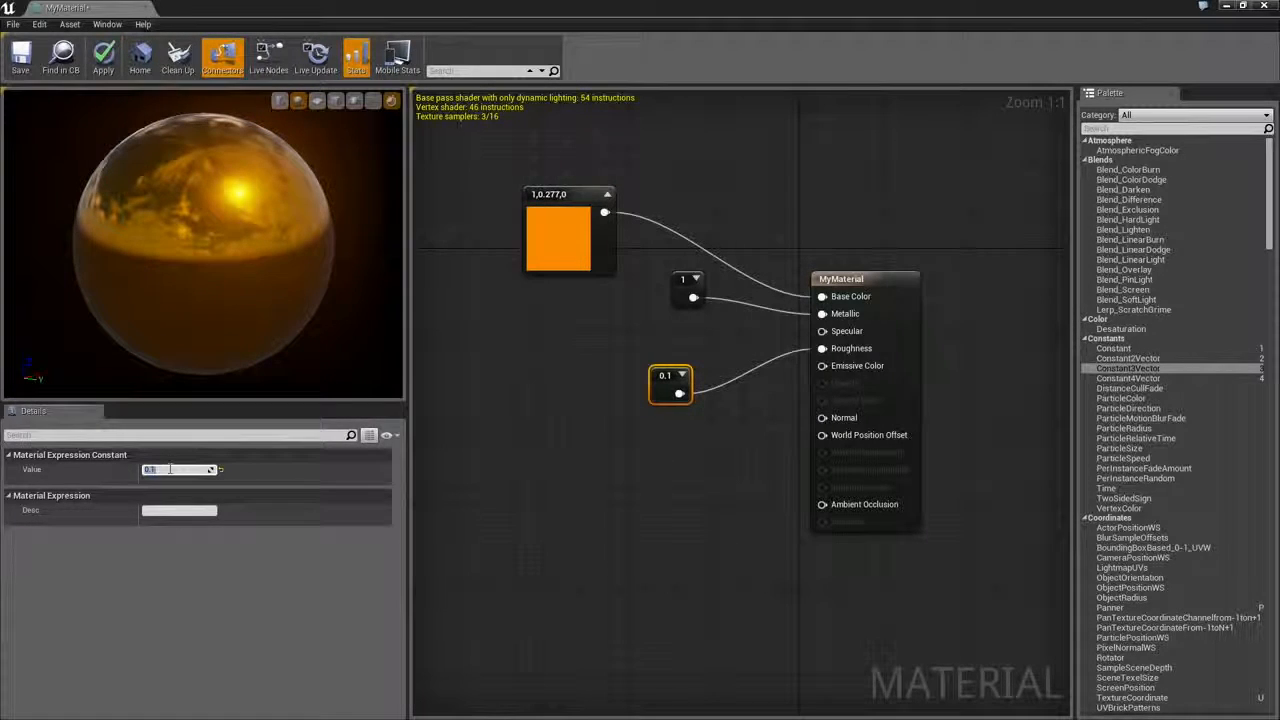
text(0.05)
key(Return)
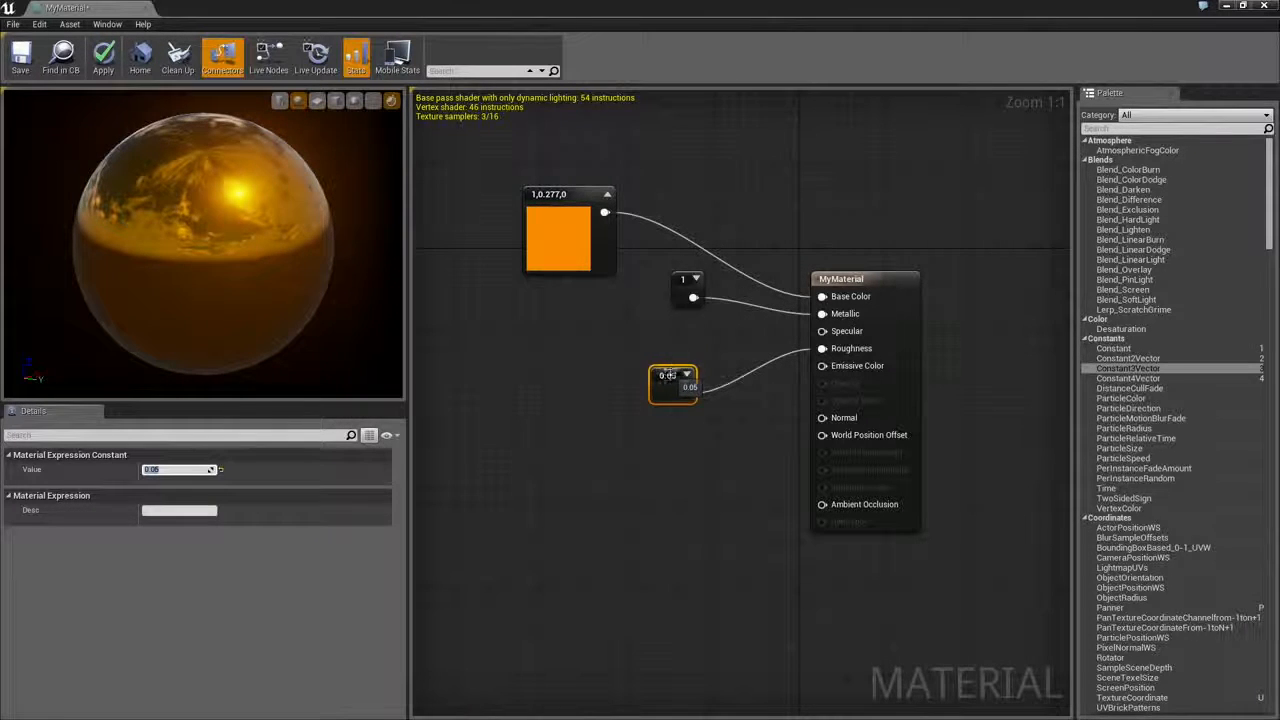
Step: Try white (1,1,1) as the base color and inspect the reflections on the preview sphere
double_click(558, 245)
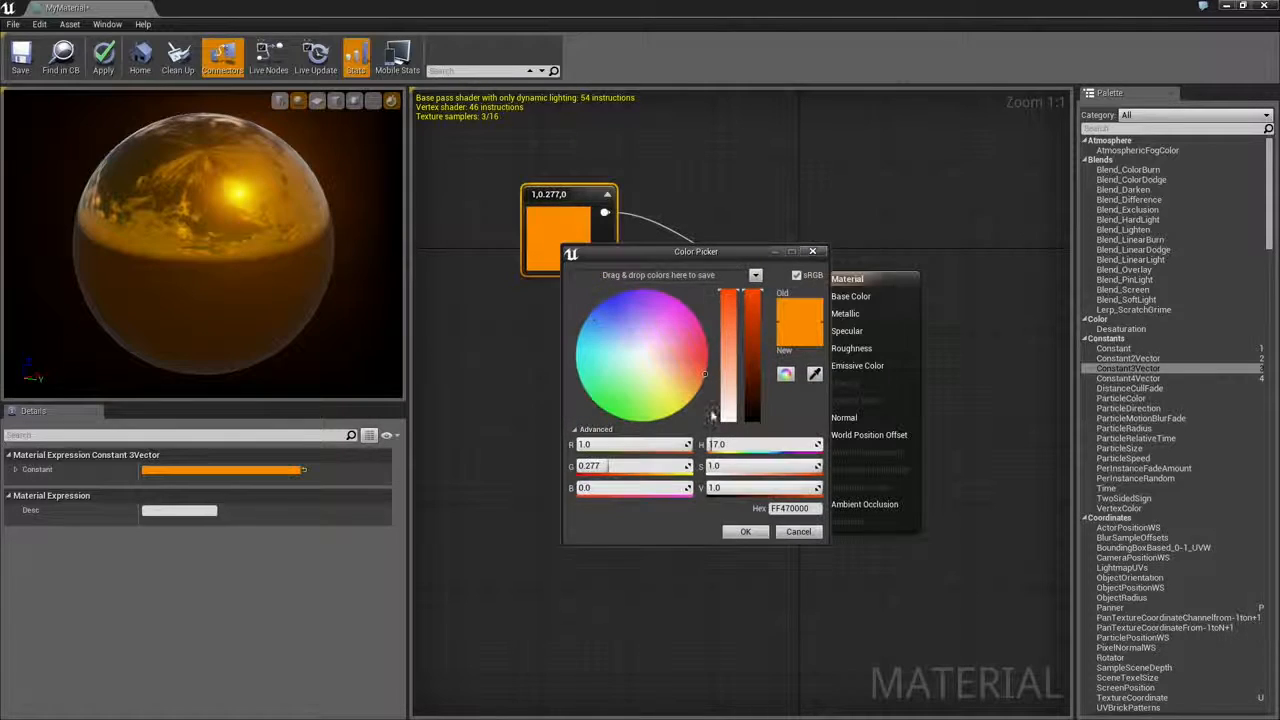
drag(704, 374, 641, 355)
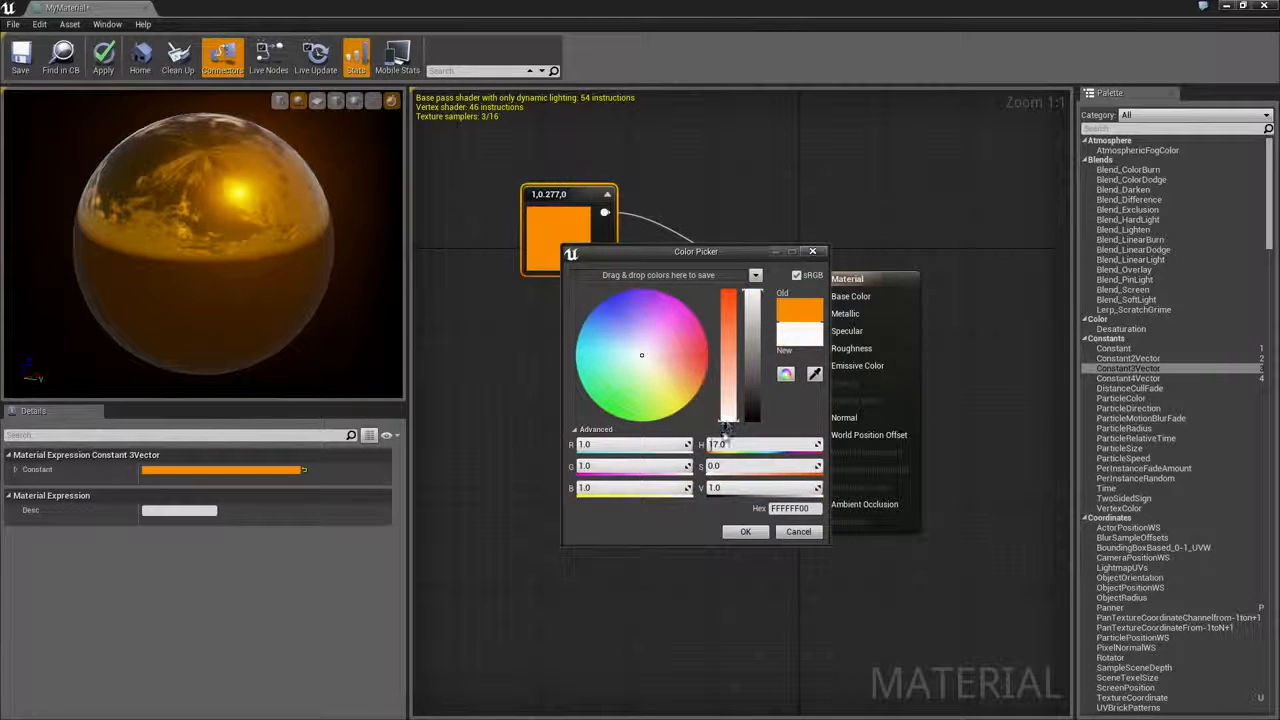
click(746, 532)
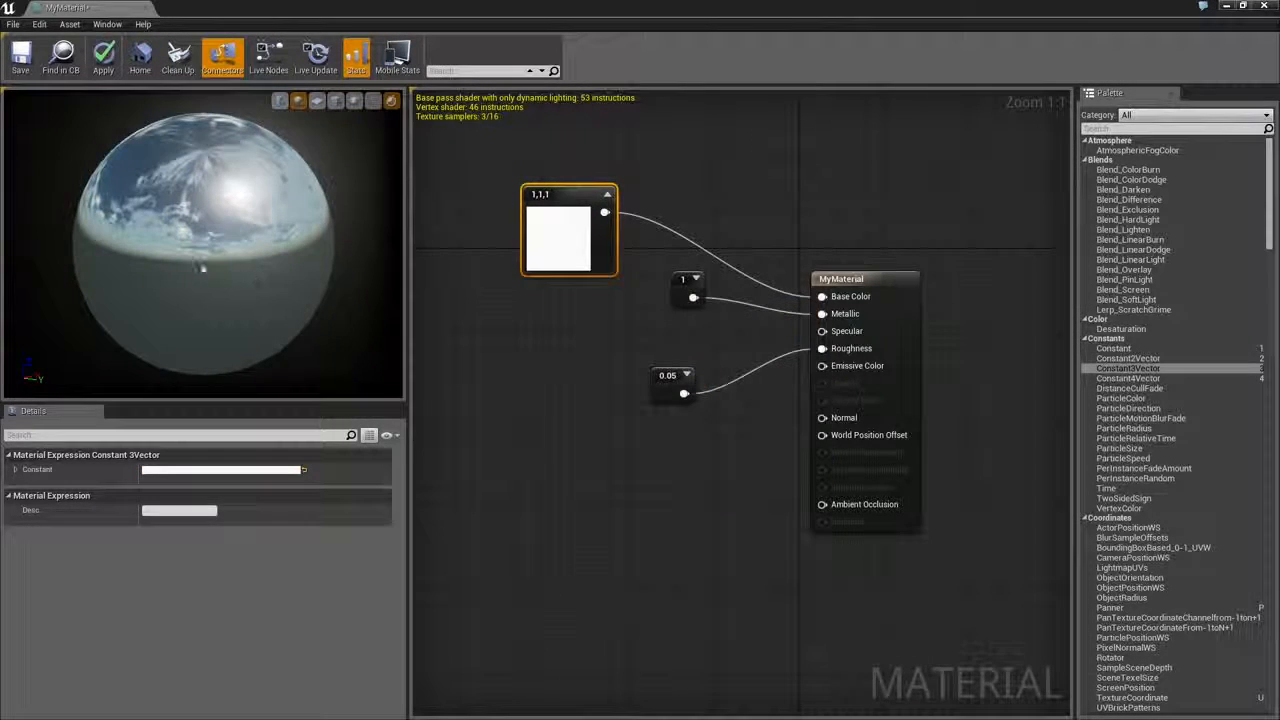
mouse_move(203, 243)
mouse_down()
mouse_move(244, 218)
mouse_move(203, 266)
mouse_up()
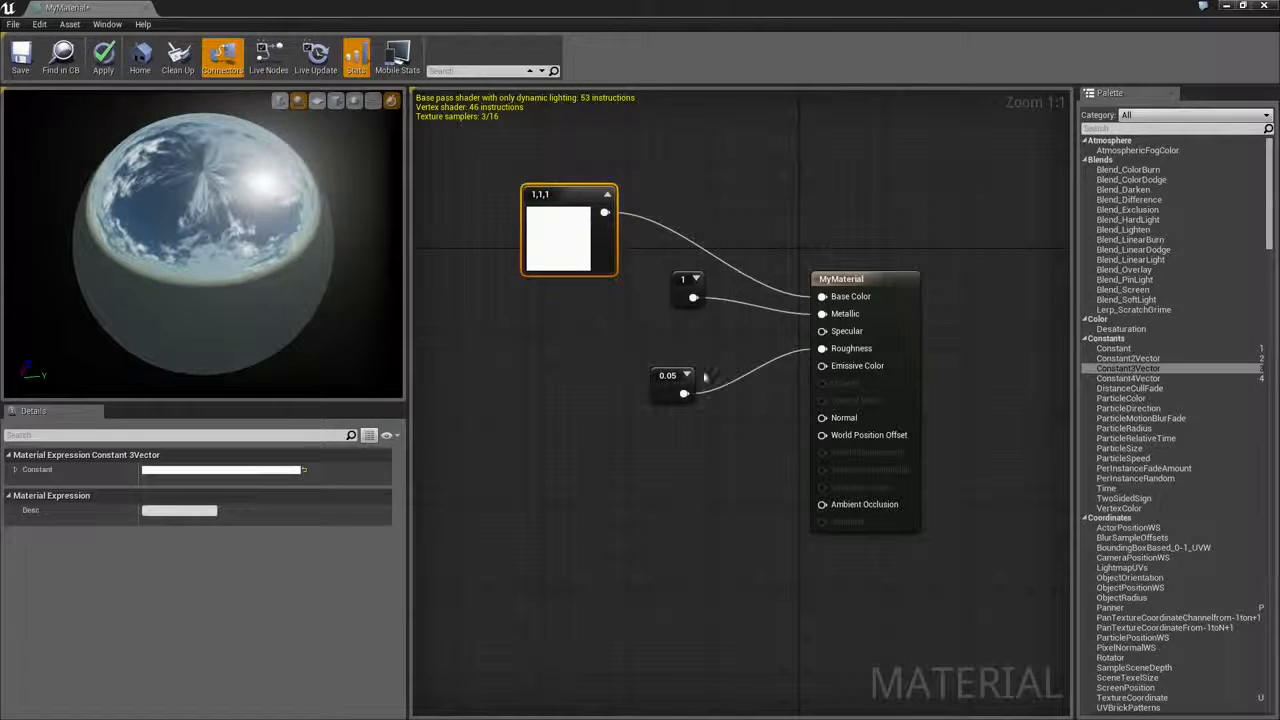
Step: Change the base color node to orange with R 1.0, G 0.373 and B 0.021, and inspect the preview sphere
double_click(569, 246)
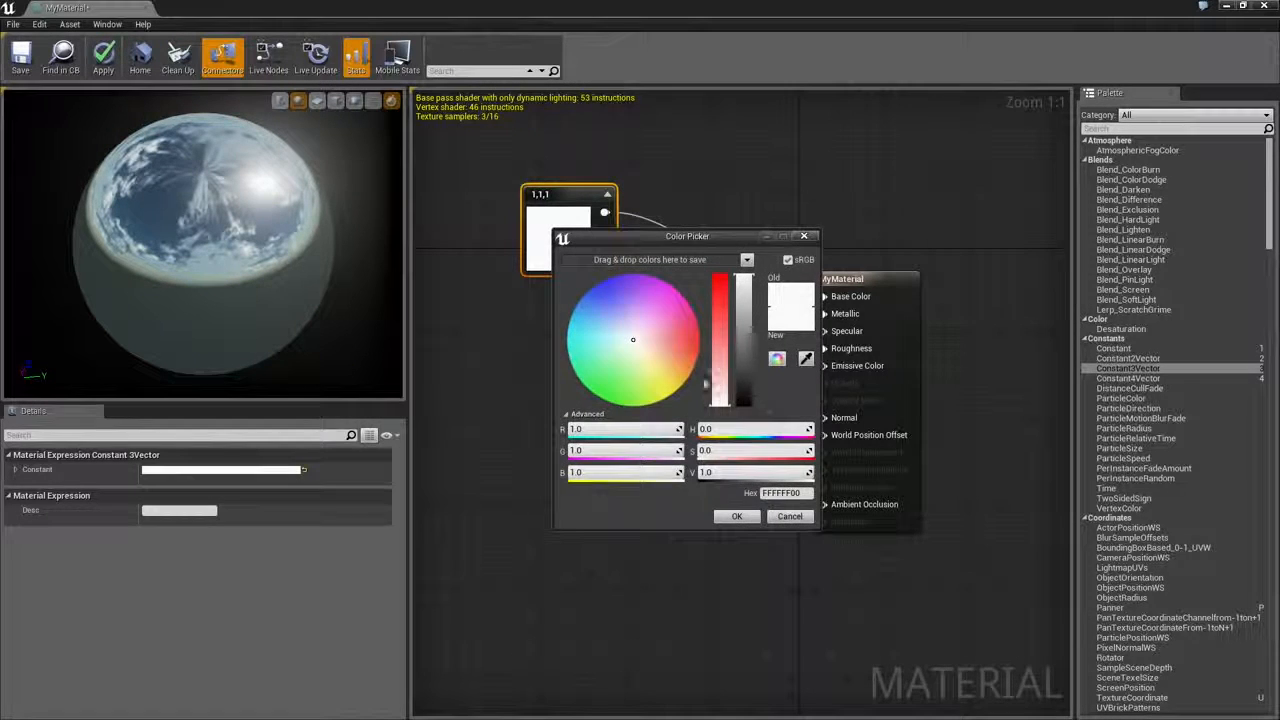
click(719, 315)
drag(676, 371, 692, 365)
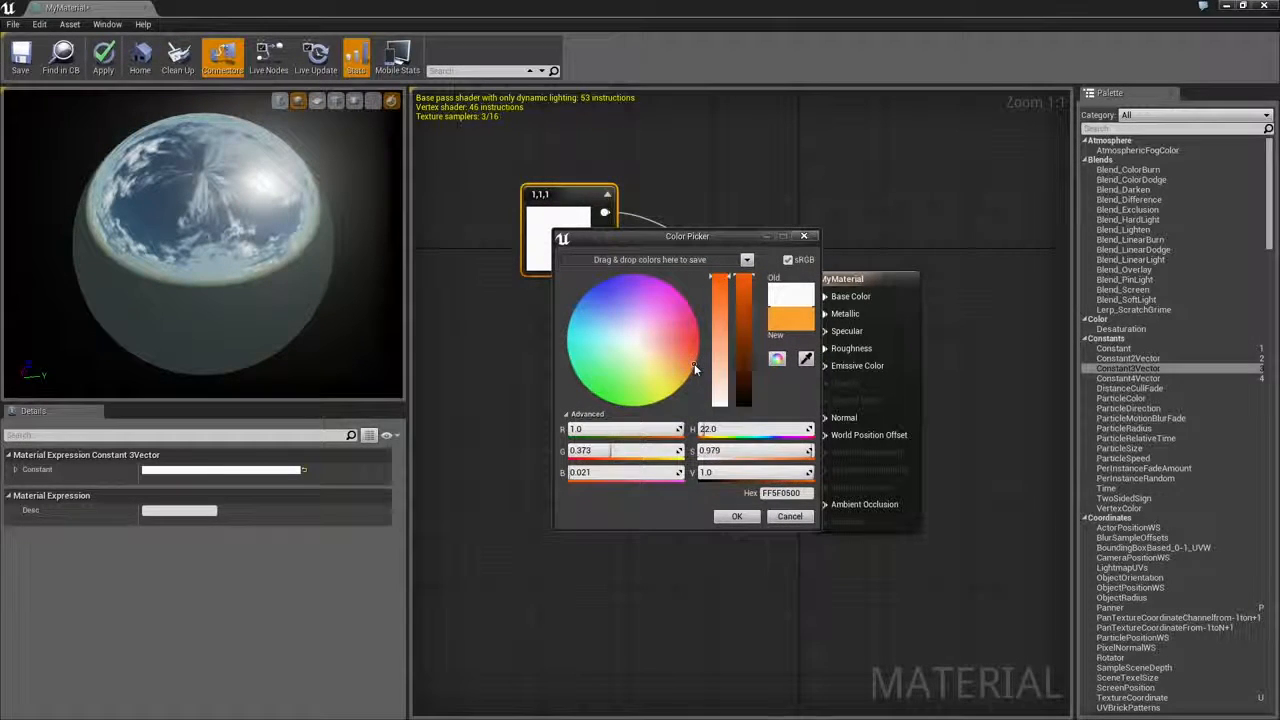
click(736, 516)
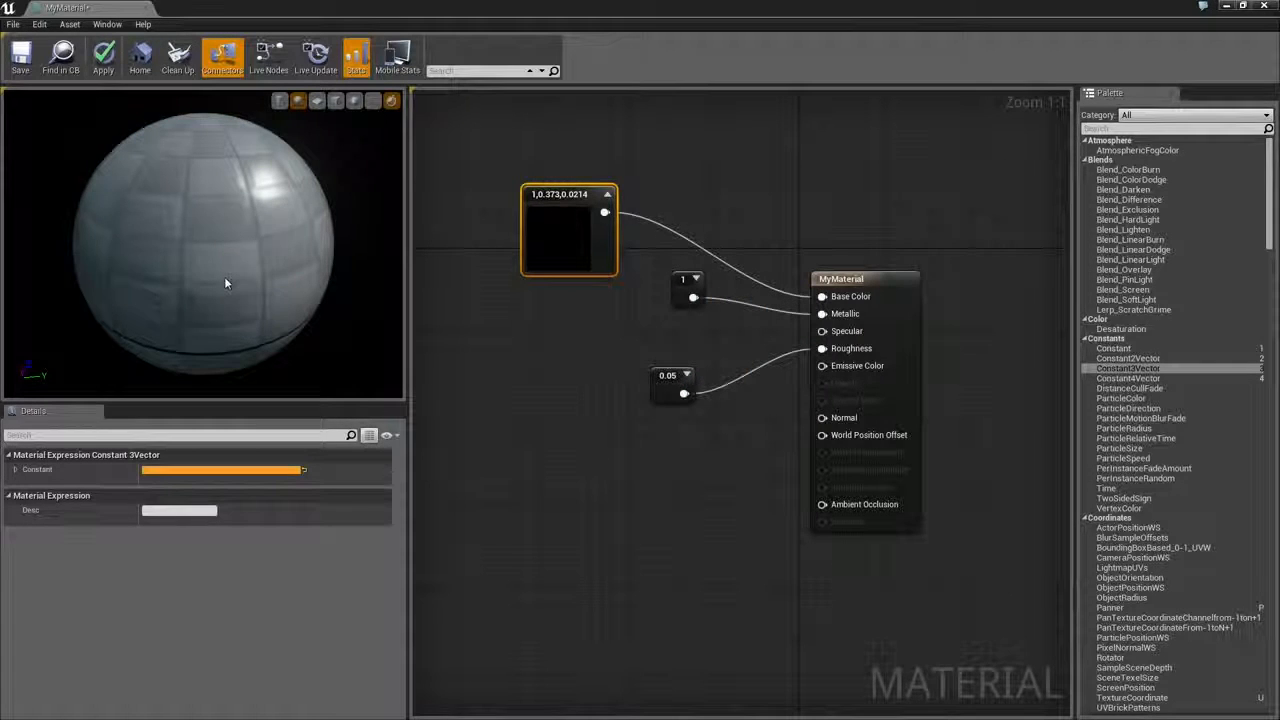
click(676, 338)
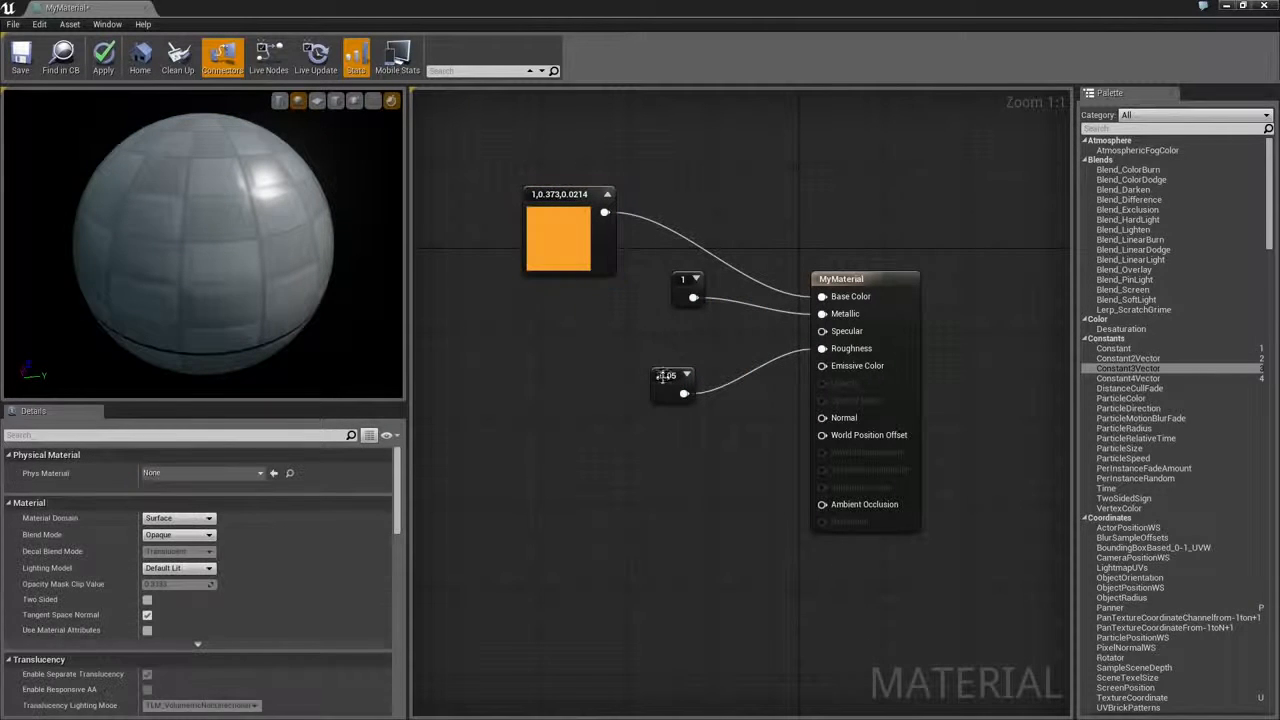
right_drag(415, 331, 463, 331)
drag(166, 277, 195, 250)
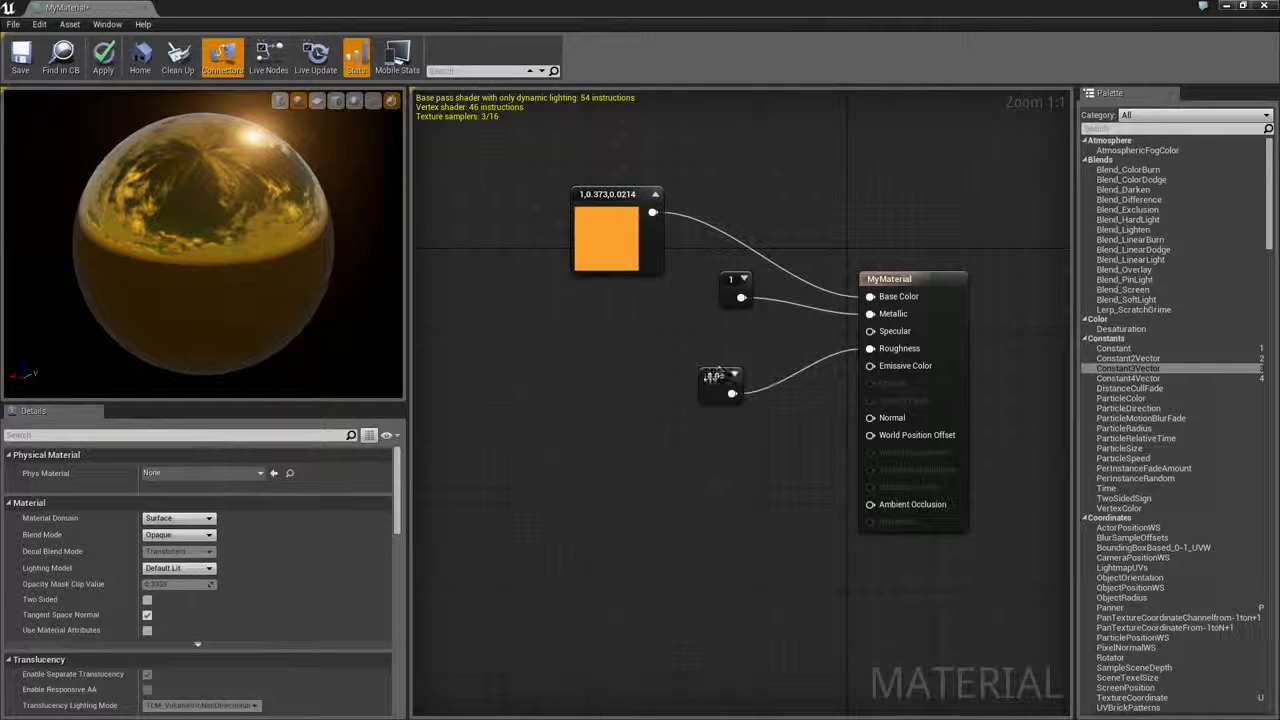
Step: Try a value of 0.4 for the Roughness constant
click(712, 376)
click(180, 470)
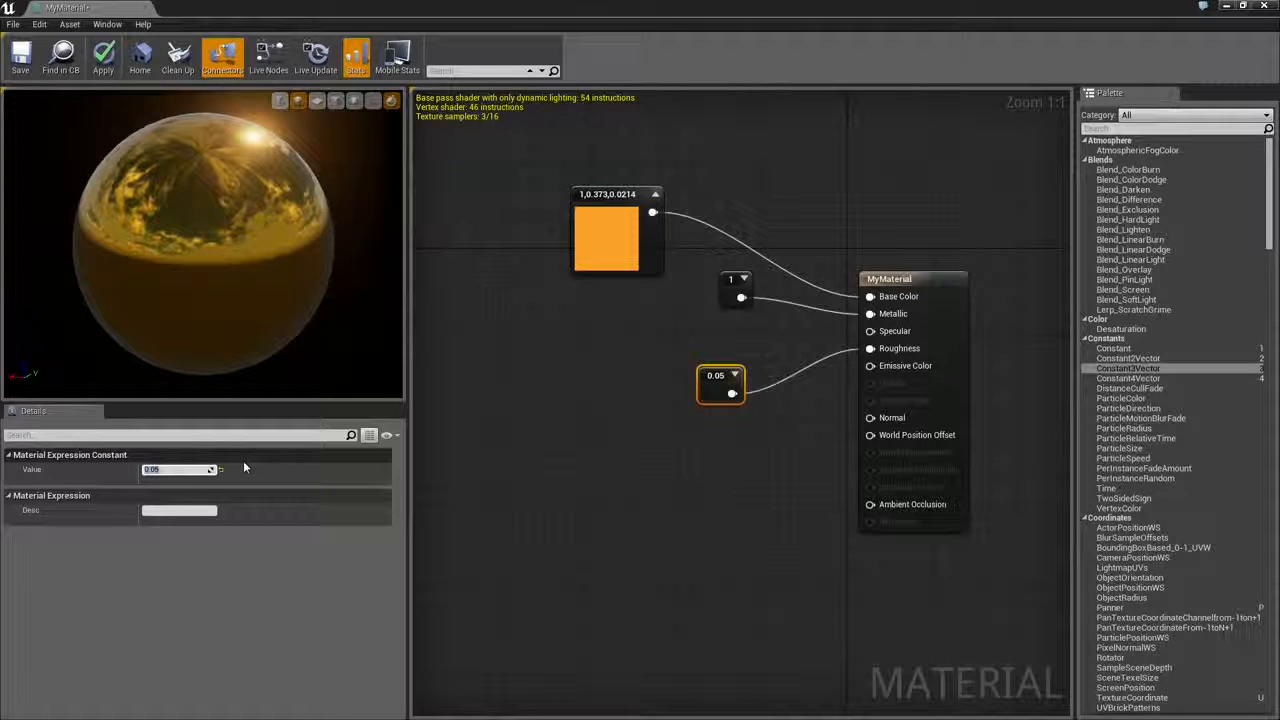
text(0.4)
key(Return)
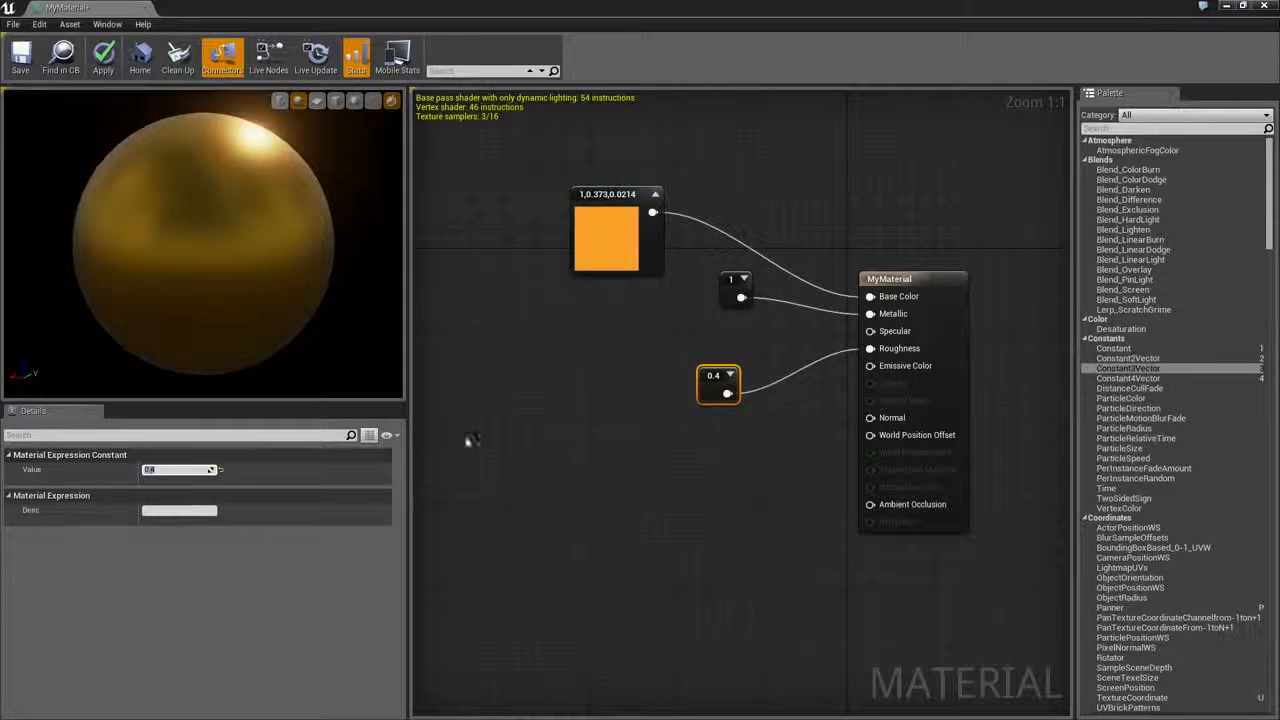
Step: Set the Metallic constant to 0
click(738, 286)
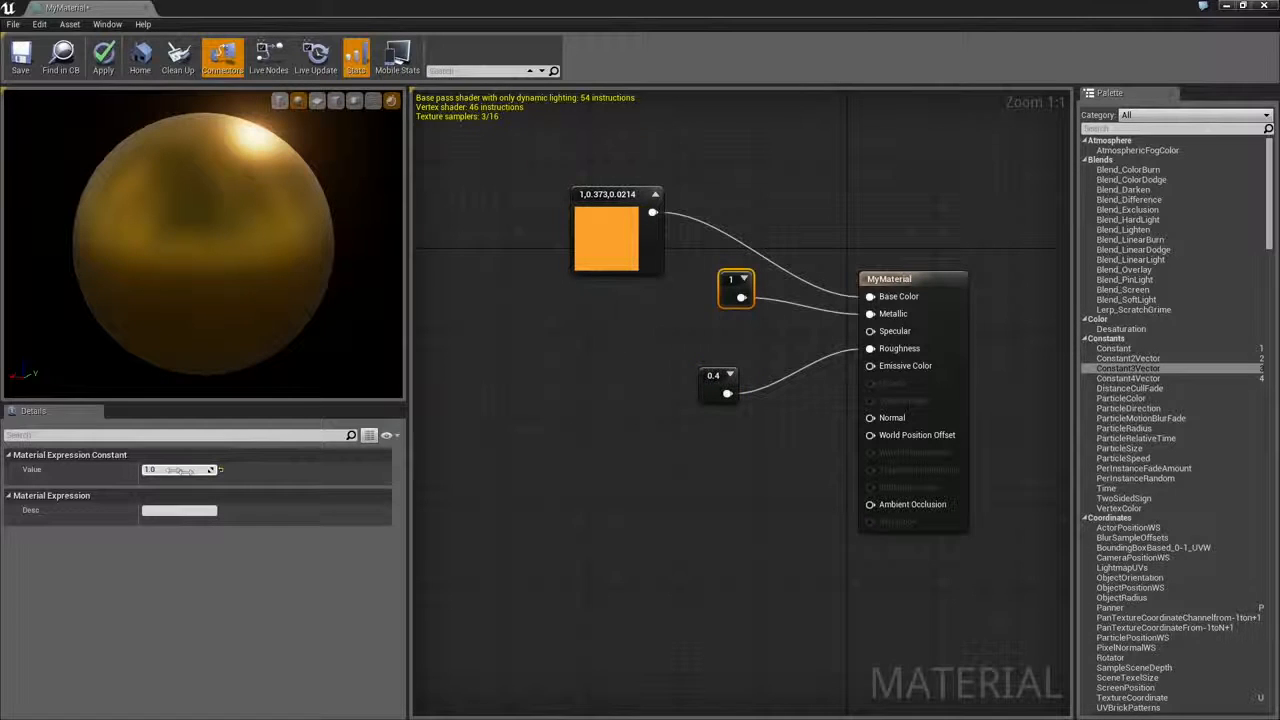
click(173, 469)
text(0)
key(Return)
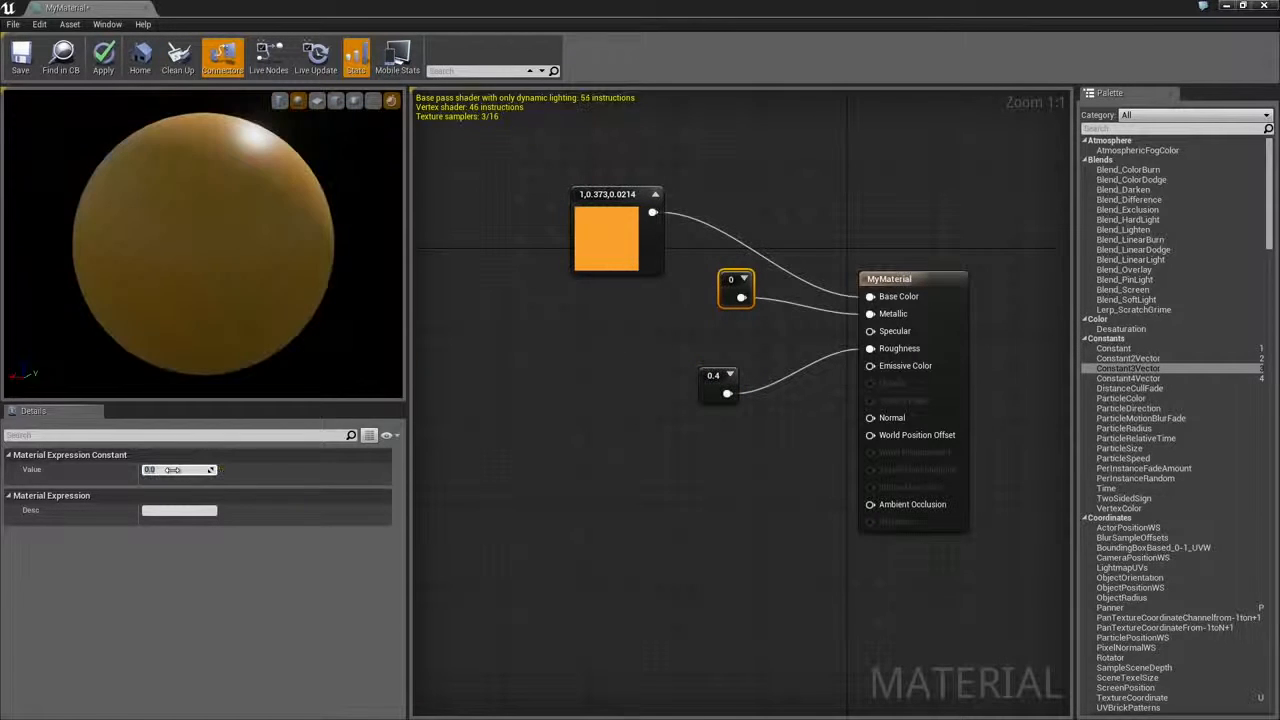
Step: Set the Roughness constant to 0
click(716, 386)
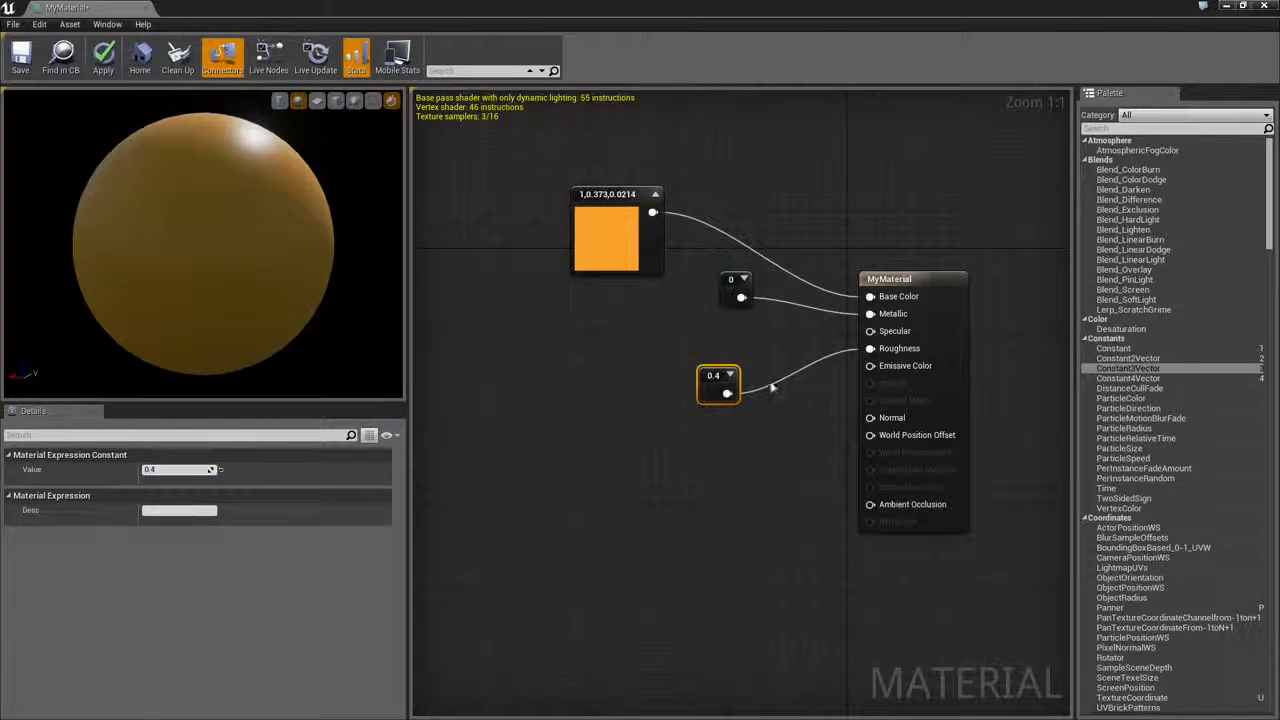
click(176, 469)
text(0)
key(Return)
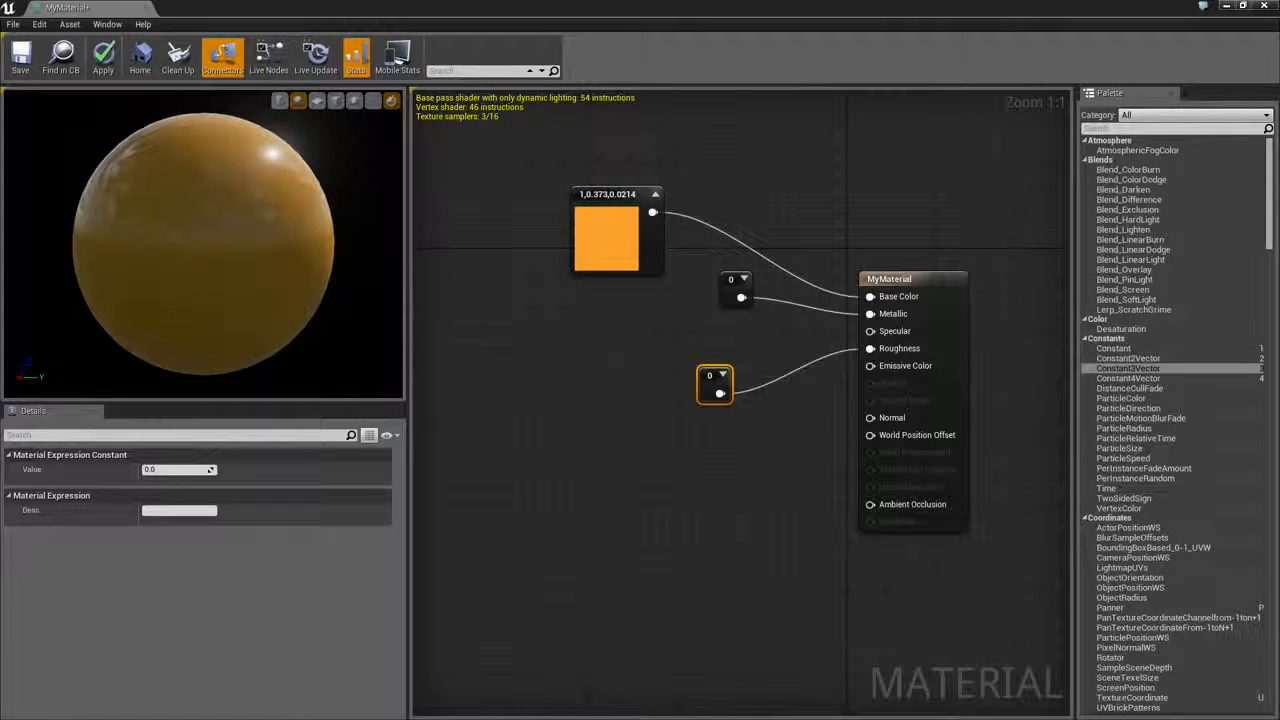
Step: Try a value of 1 for the Metallic constant and return it to 0
click(733, 284)
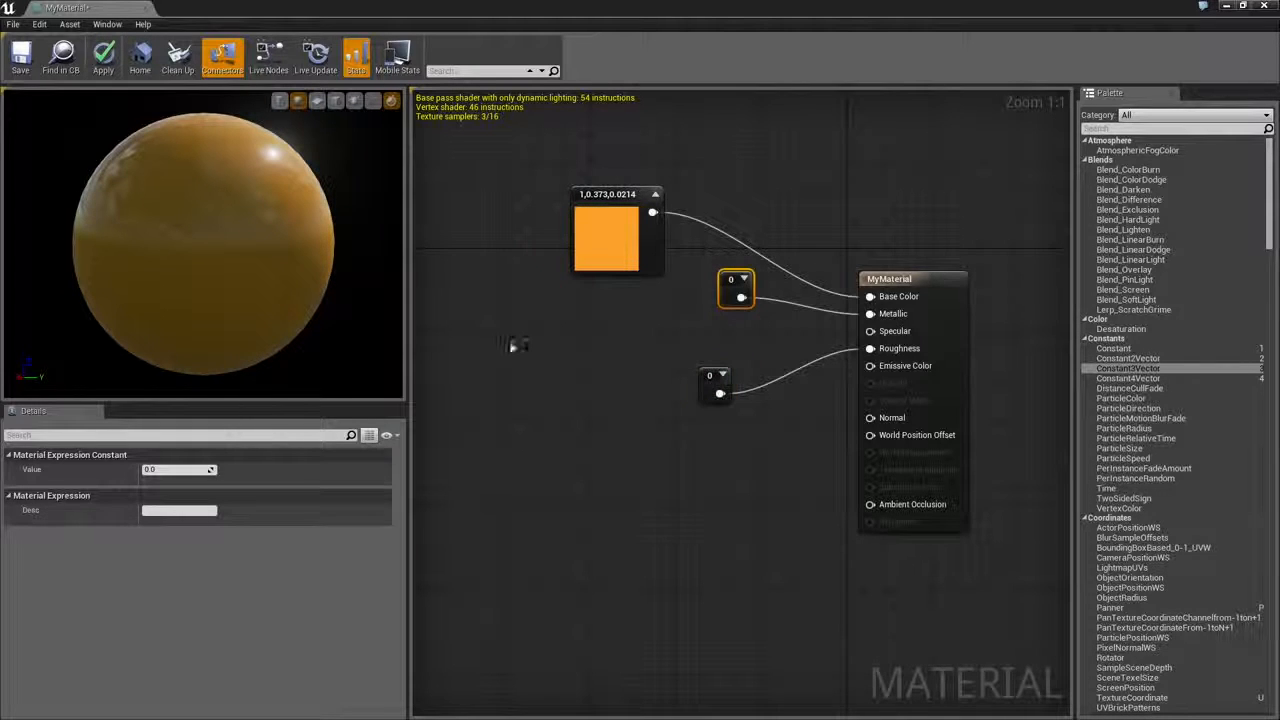
text(1)
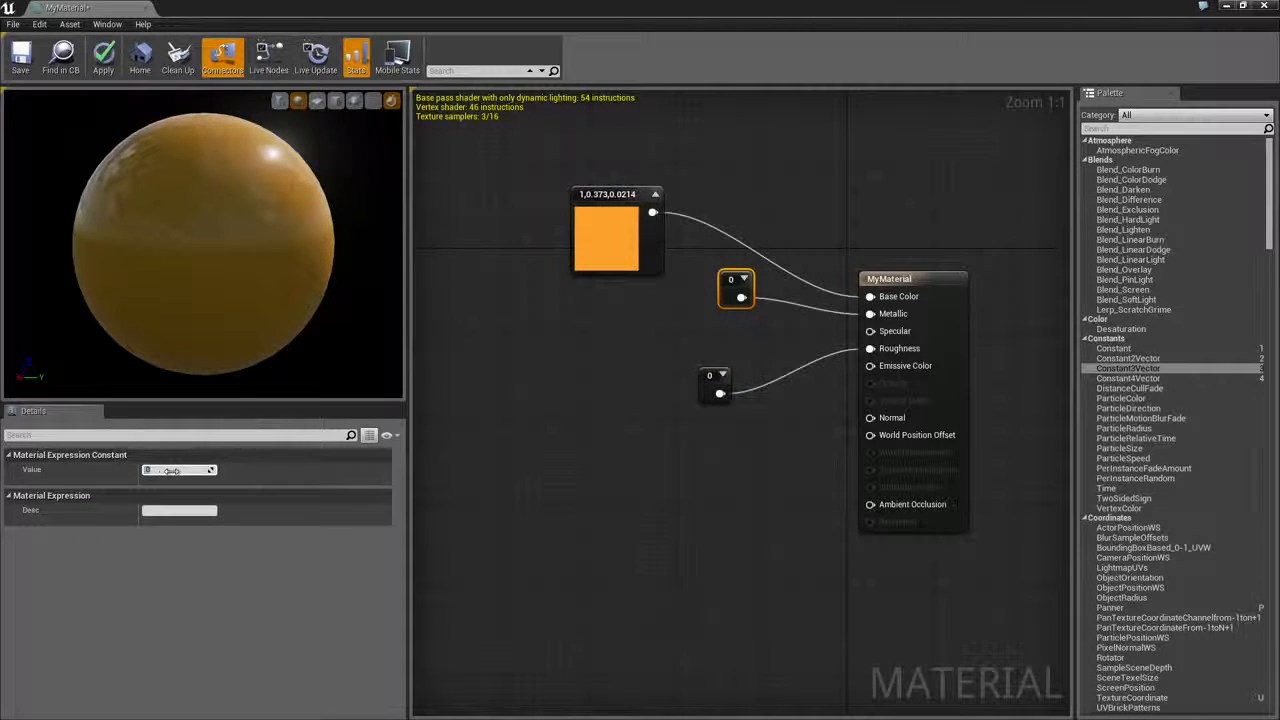
key(Return)
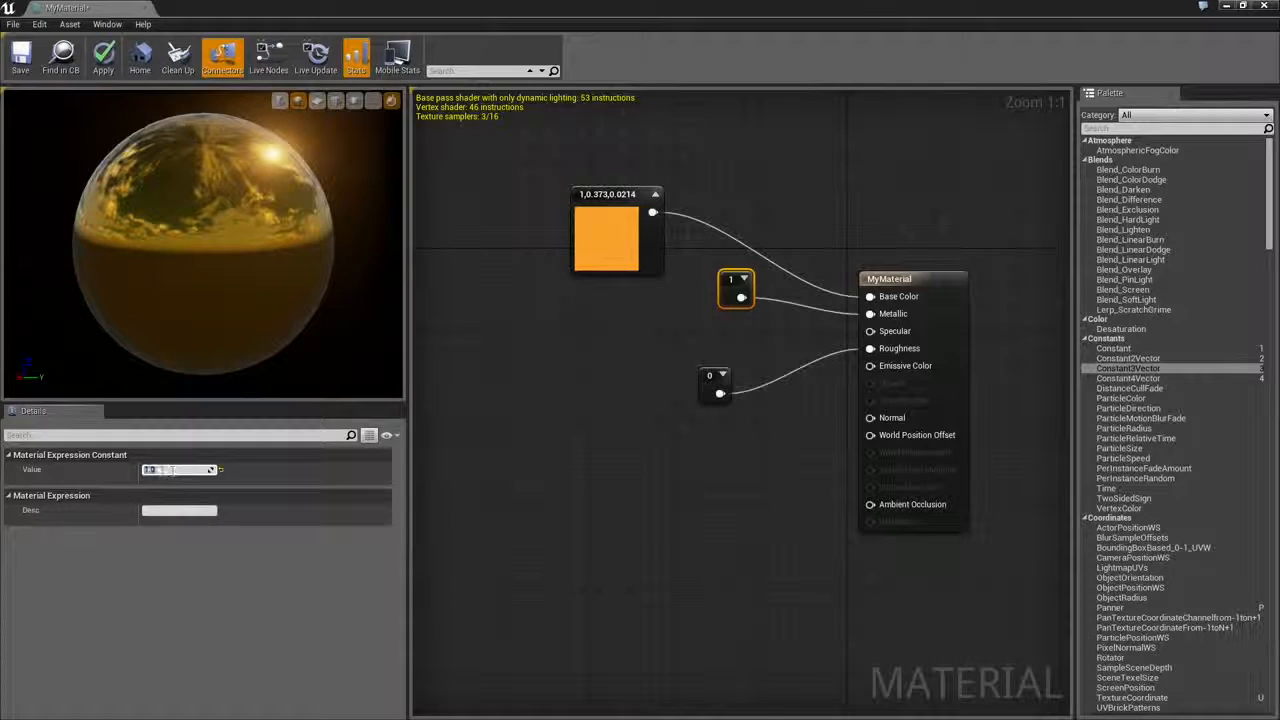
text(0)
key(Return)
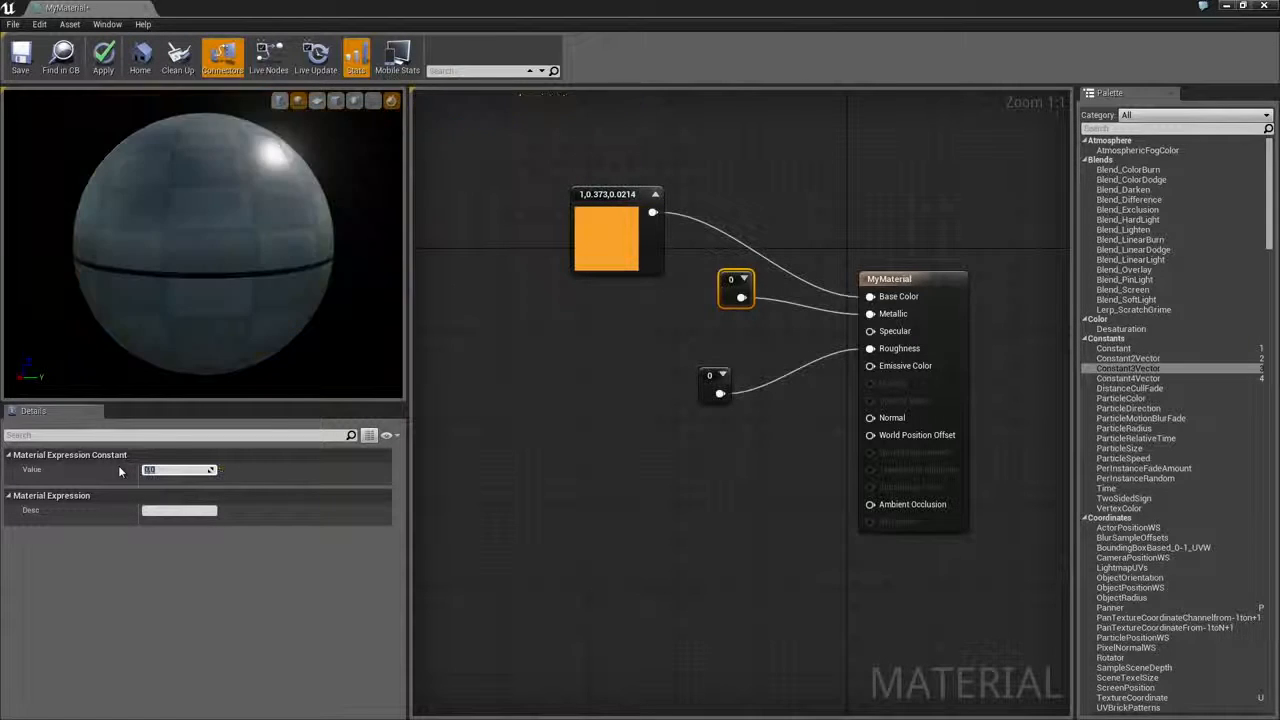
Step: Try a value of 0.7 for the Roughness constant and inspect the preview sphere from another lighting angle
click(712, 385)
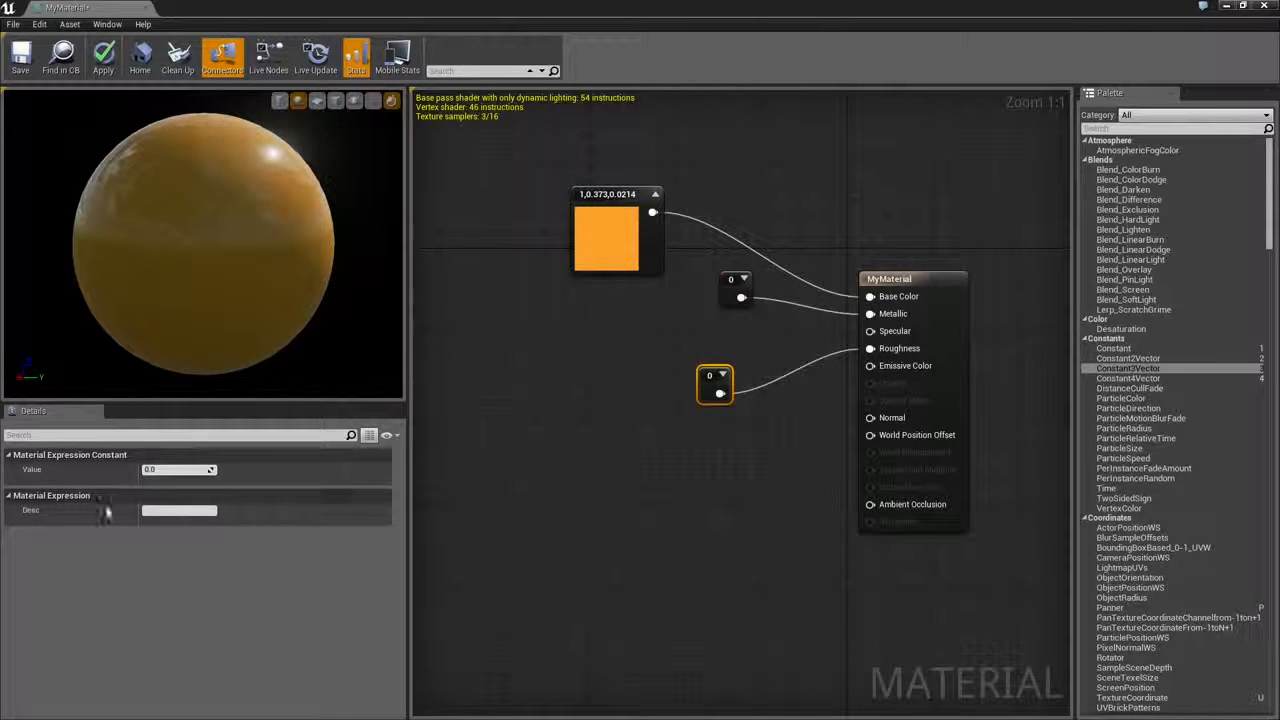
click(155, 469)
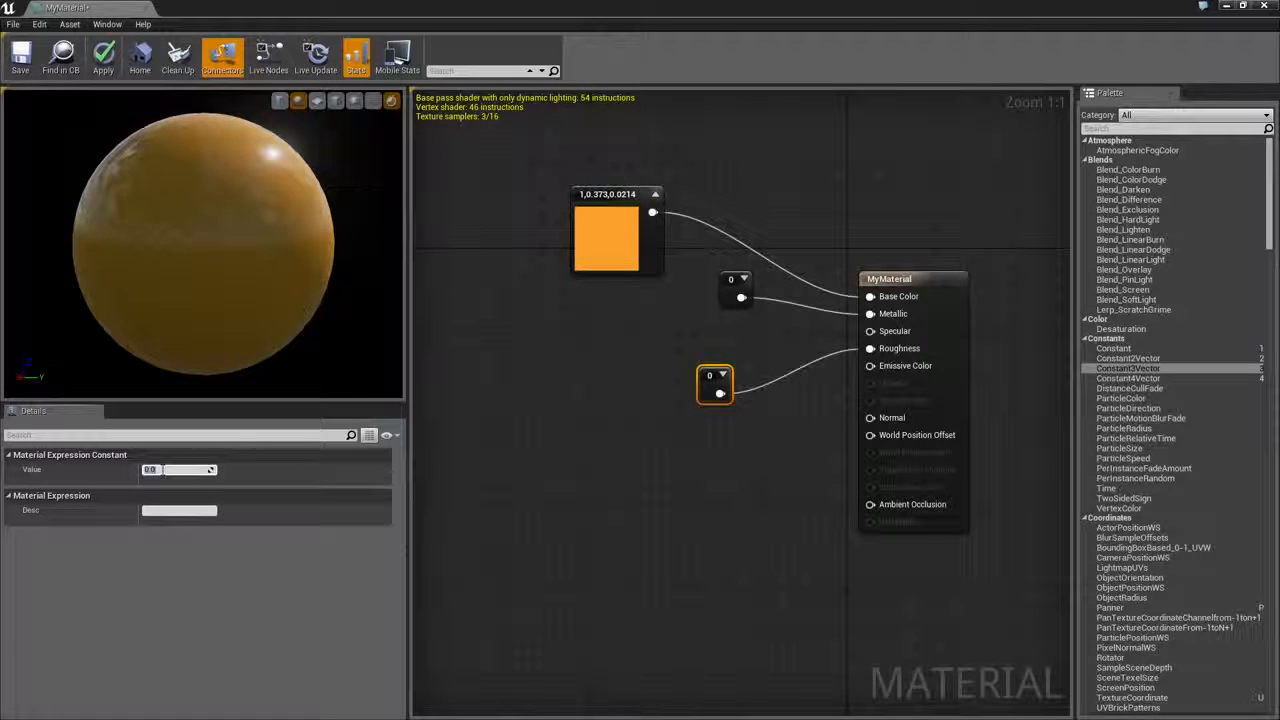
text(1)
text(.7)
key(Return)
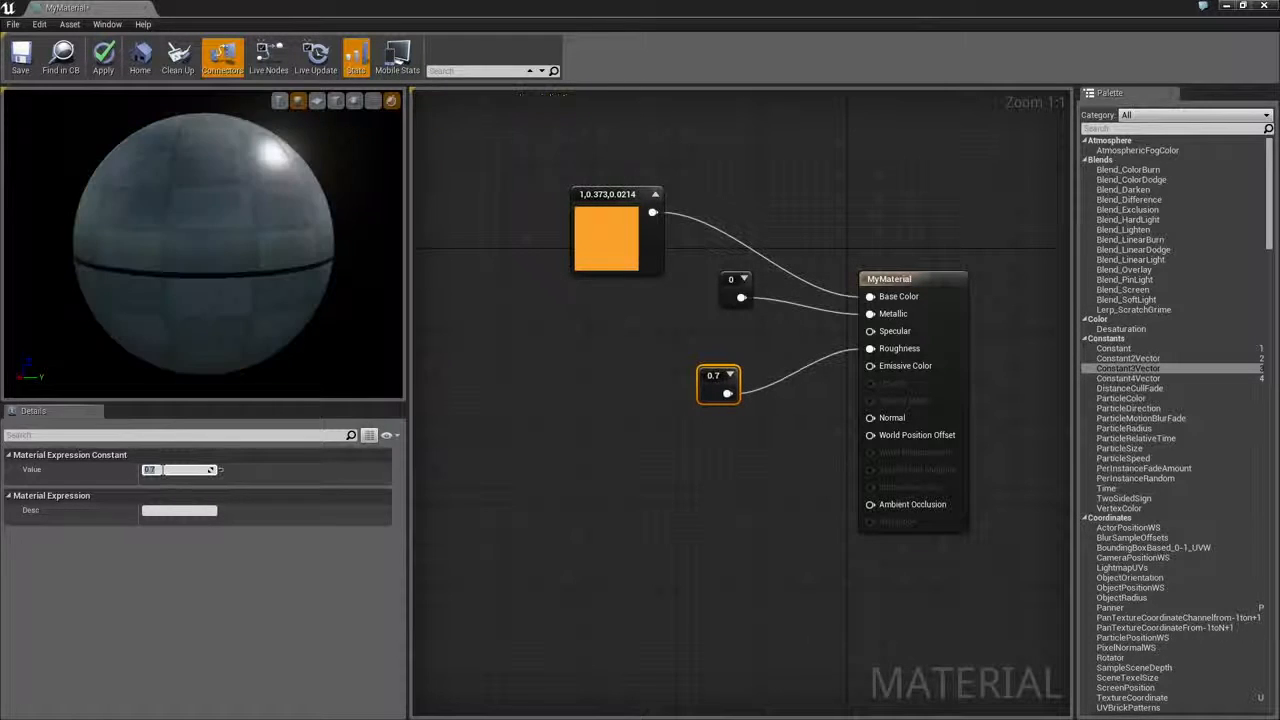
mouse_move(188, 298)
mouse_down()
mouse_move(120, 320)
mouse_move(208, 240)
mouse_up()
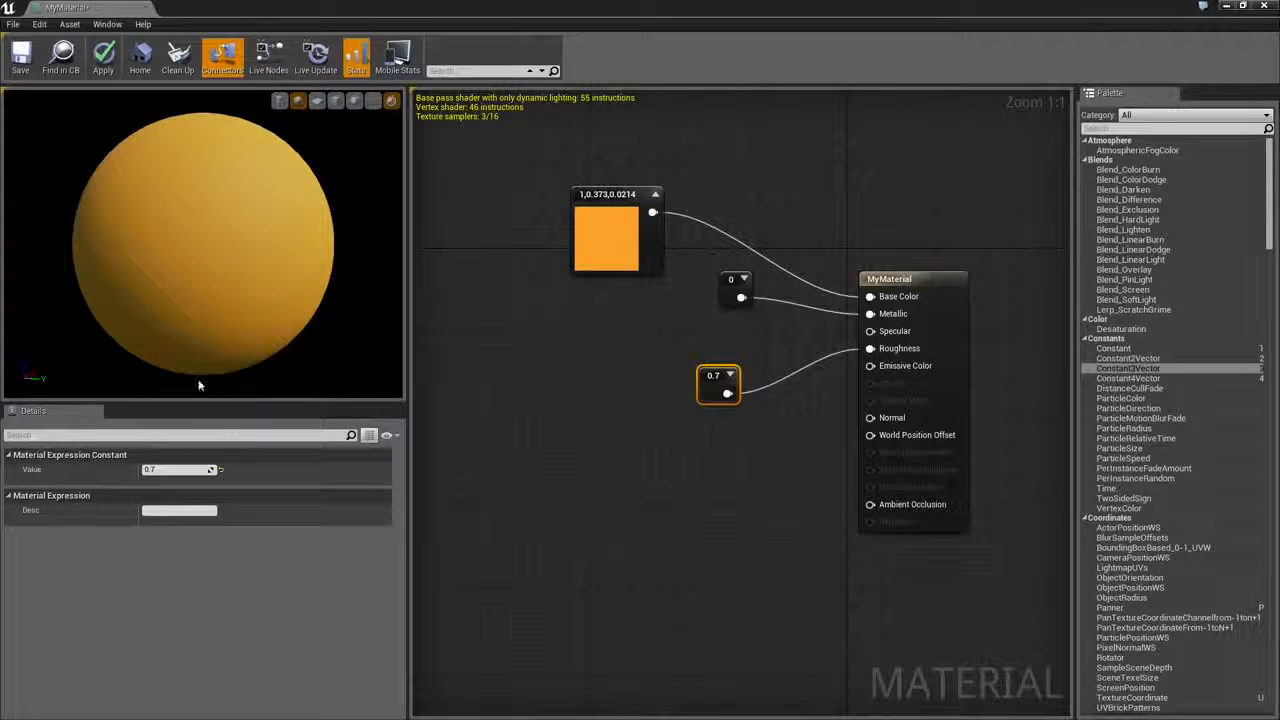
Step: Set the Roughness constant to 0.2 and move the Metallic and Roughness constants farther apart
click(178, 469)
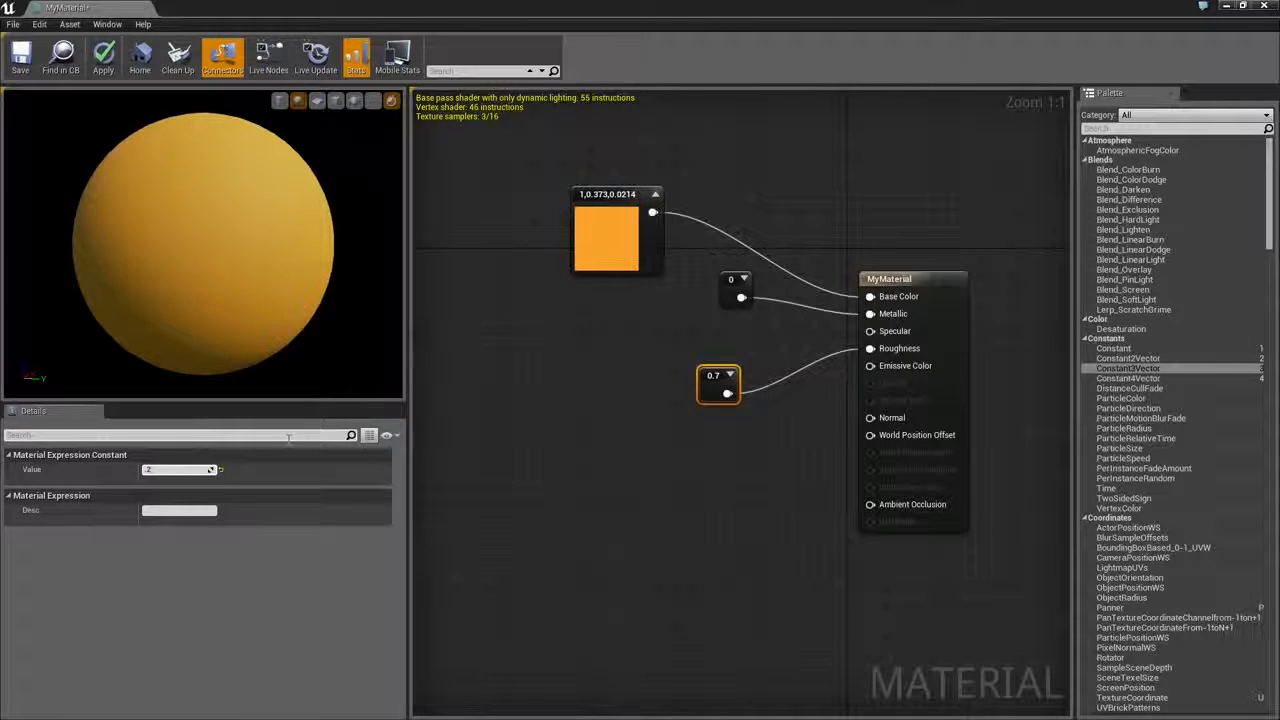
text(.2)
key(Return)
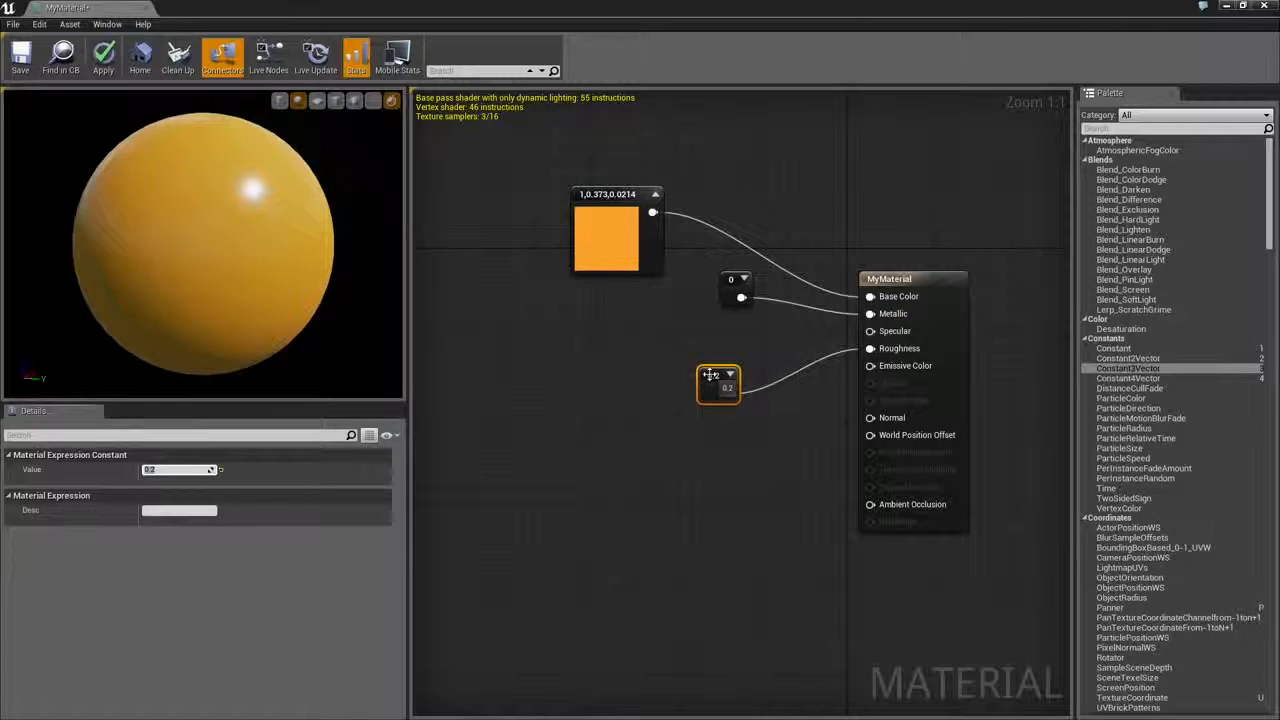
drag(713, 375, 724, 418)
drag(735, 288, 725, 277)
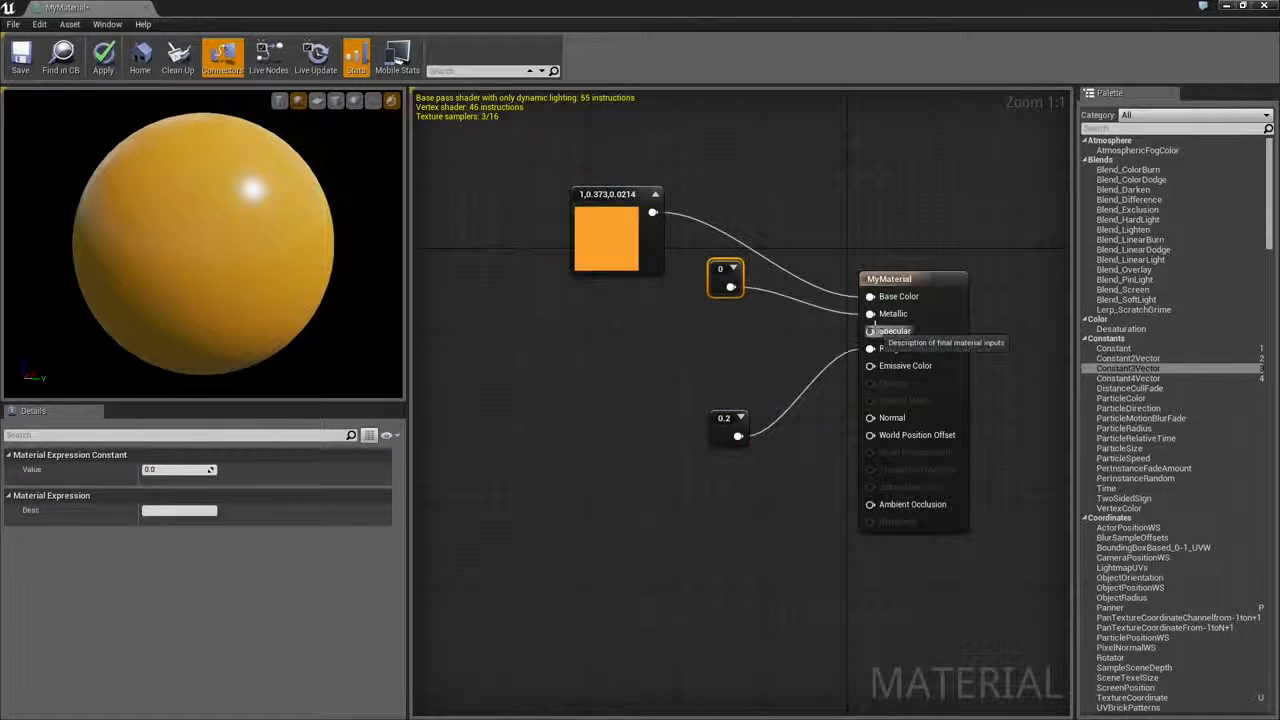
mouse_move(311, 279)
mouse_down()
mouse_move(290, 230)
mouse_move(270, 220)
mouse_move(290, 250)
mouse_up()
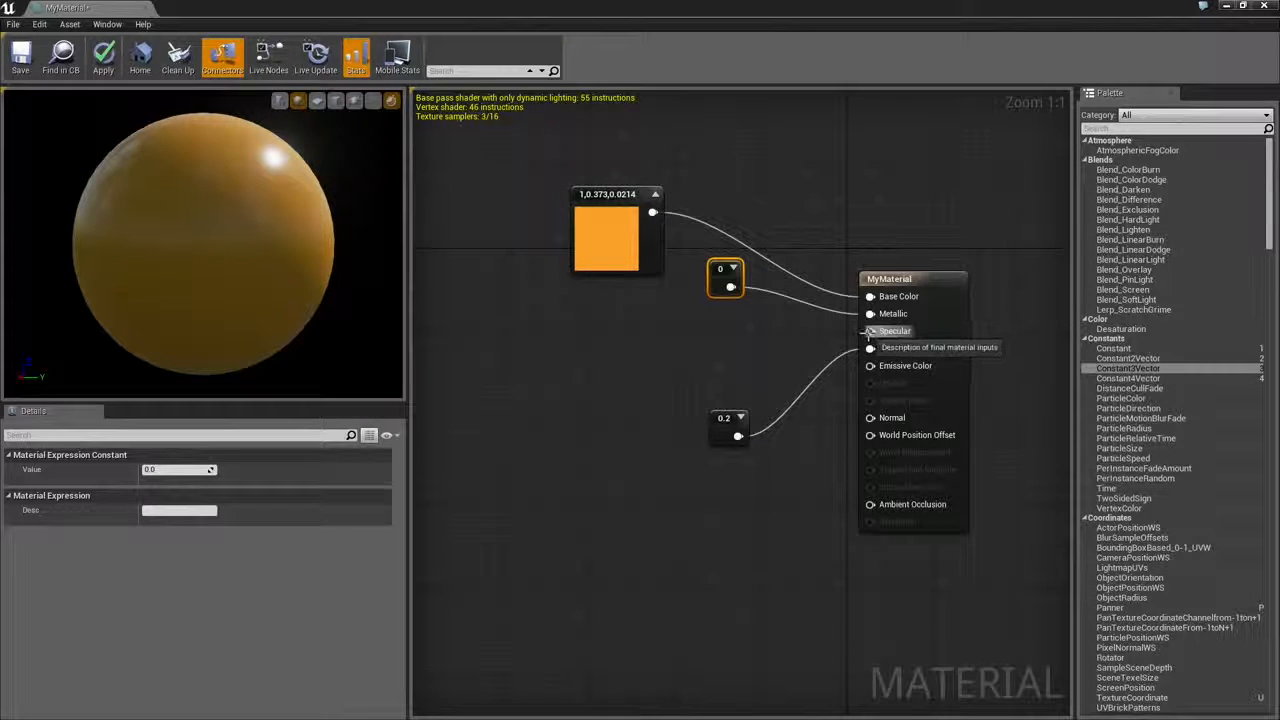
Step: Duplicate the Roughness constant and place the copy between the Metallic and Roughness constants
drag(870, 331, 808, 338)
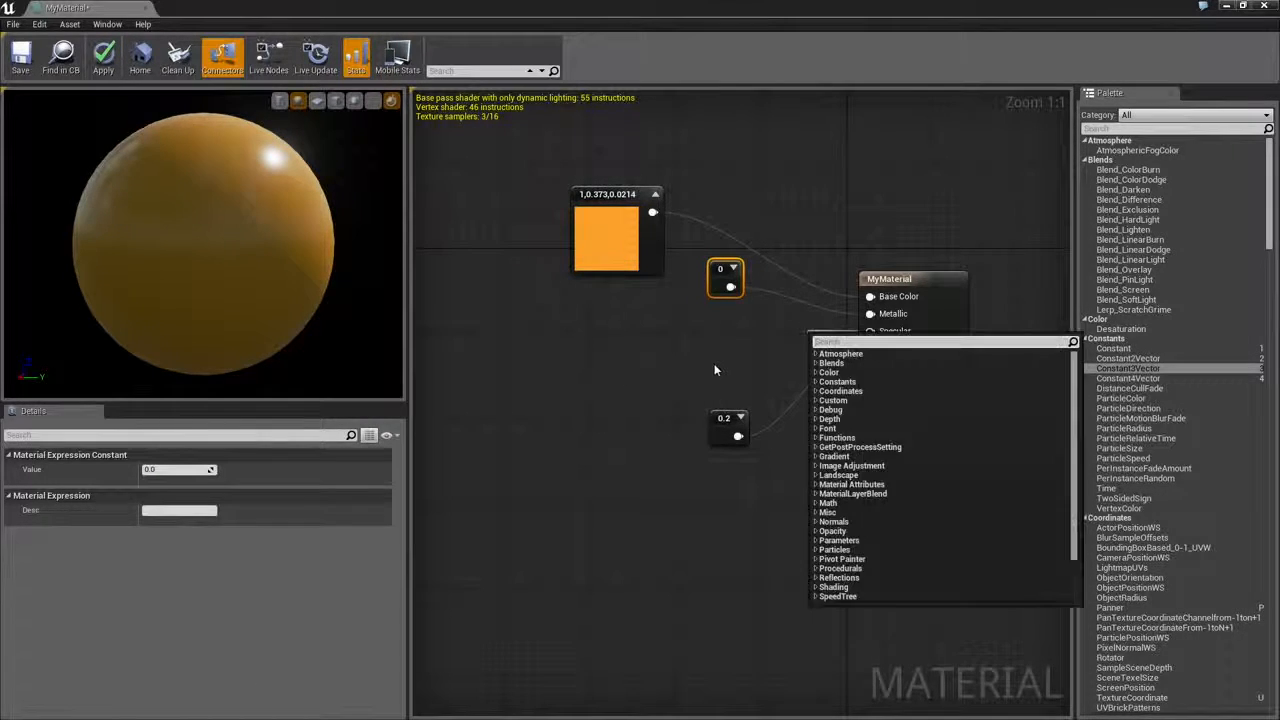
click(721, 362)
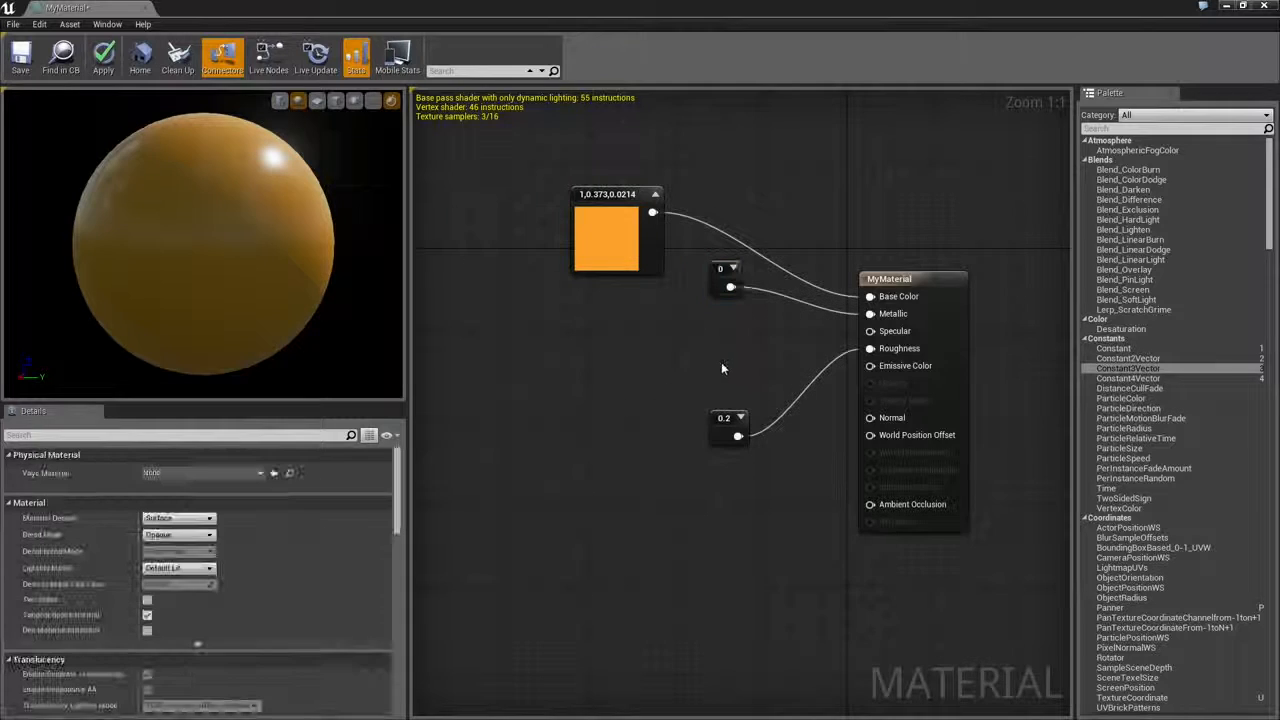
click(721, 419)
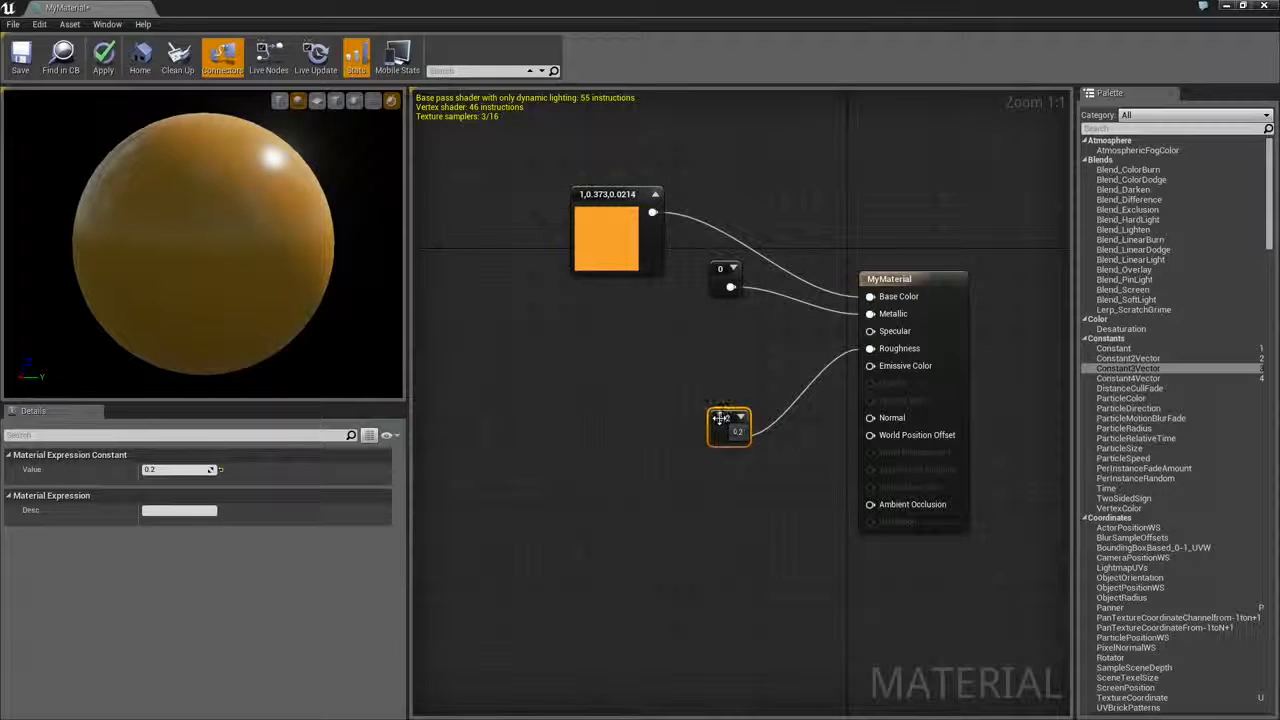
key(ctrl+w)
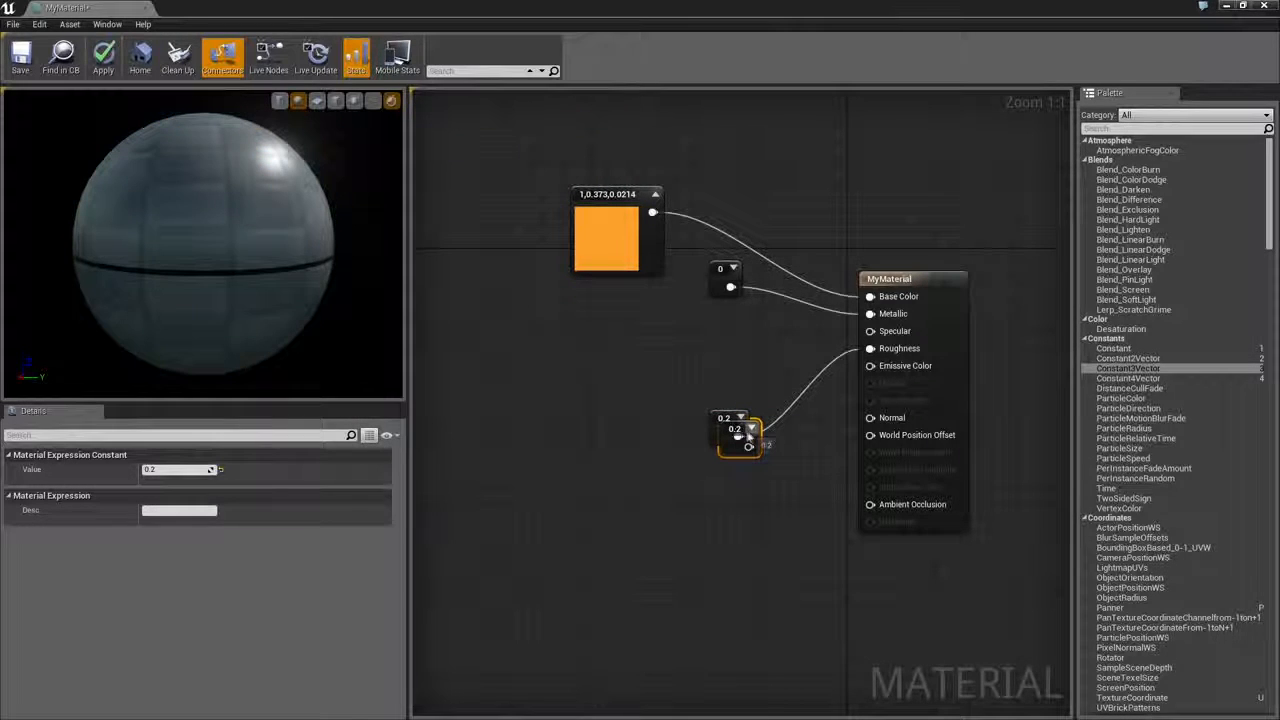
drag(732, 455, 722, 362)
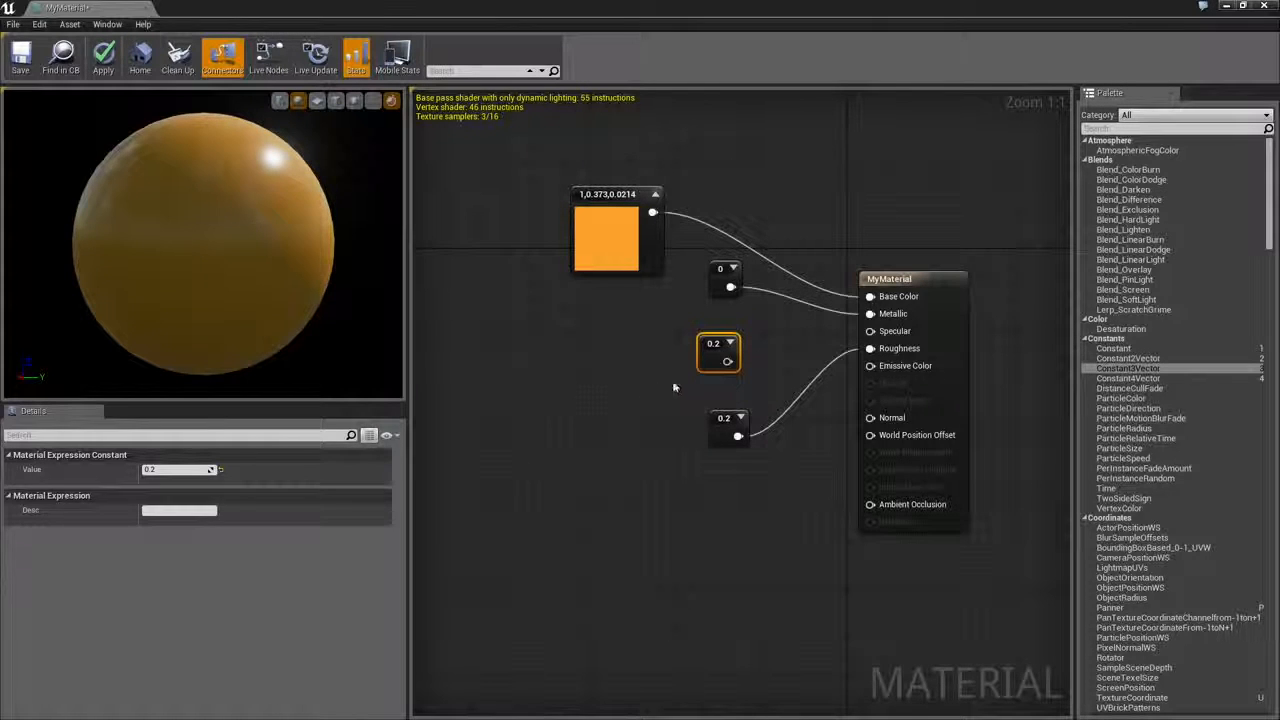
Step: Set the duplicated constant to 0.5 and connect it to the material's Specular input
click(165, 469)
text(0.5)
key(Return)
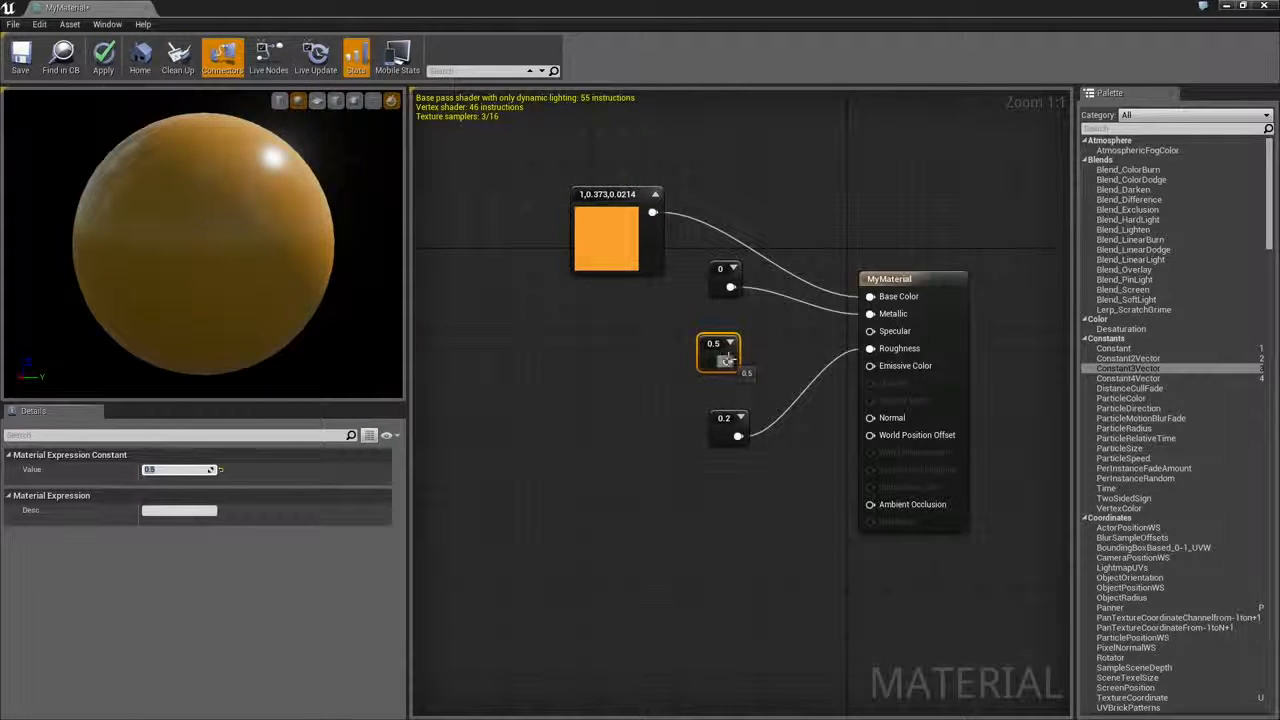
drag(727, 360, 868, 331)
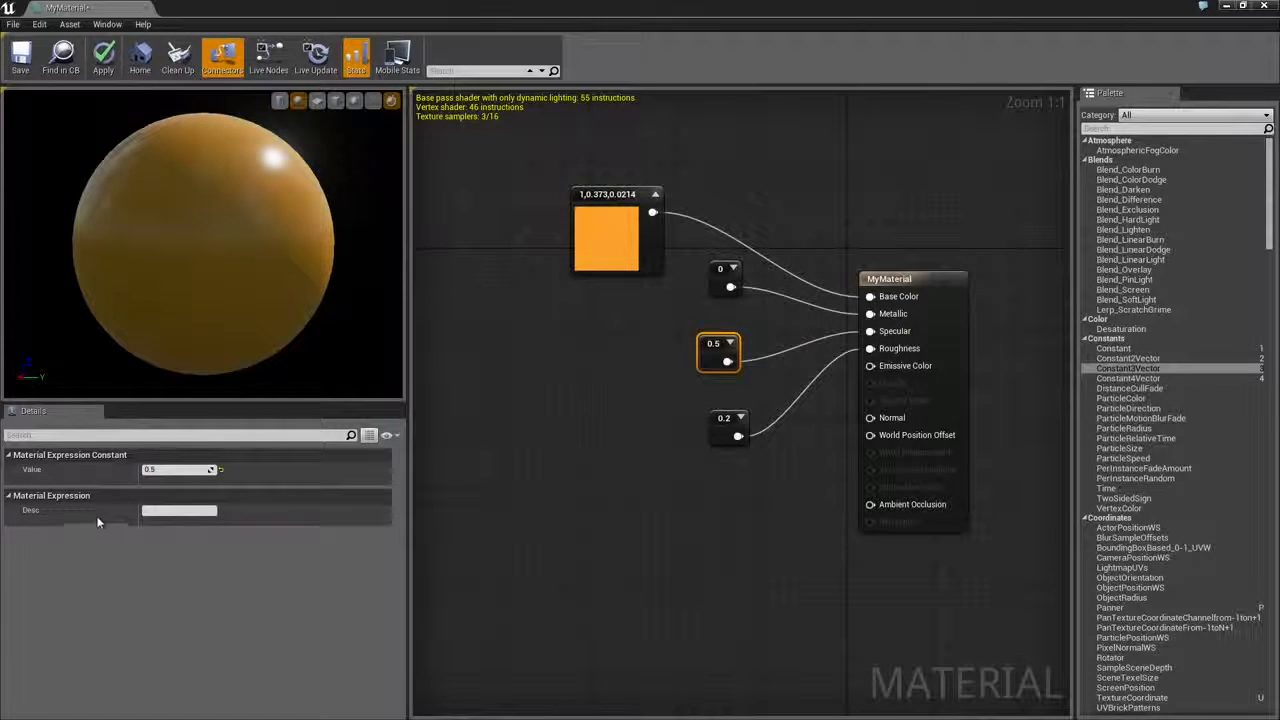
Step: Try a value of 1 for the Specular constant
click(181, 467)
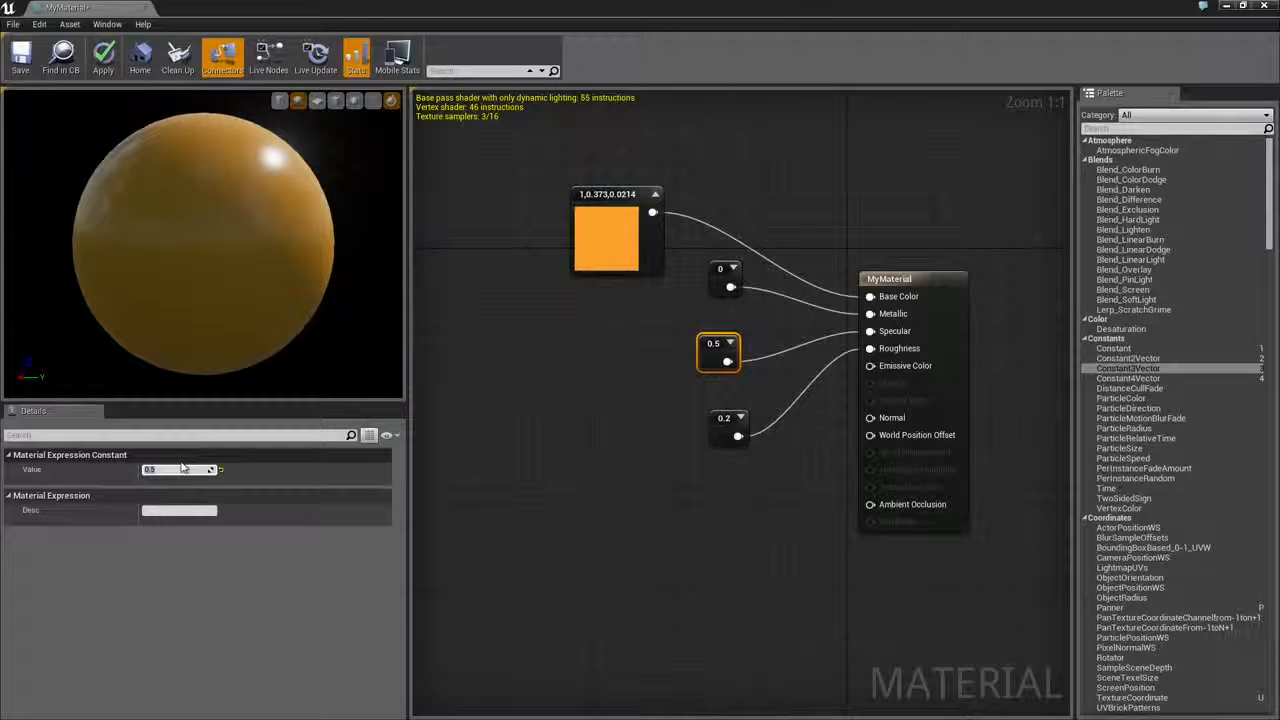
text(1)
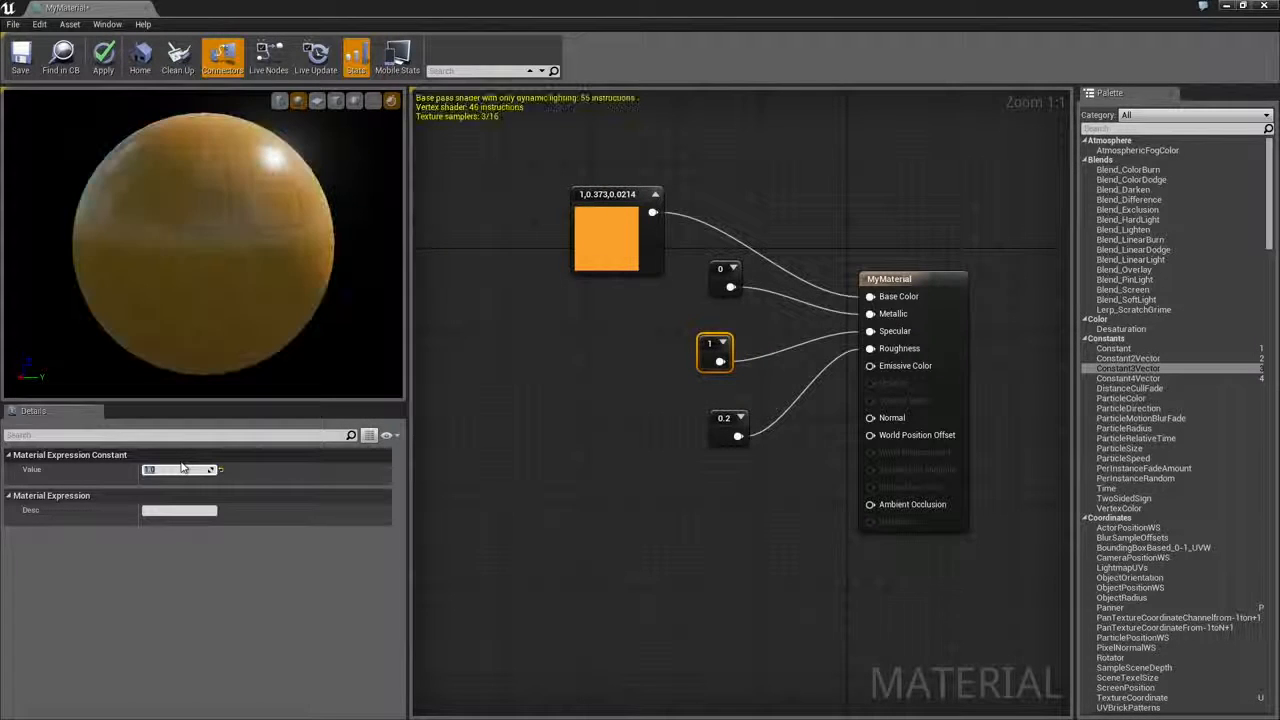
key(Return)
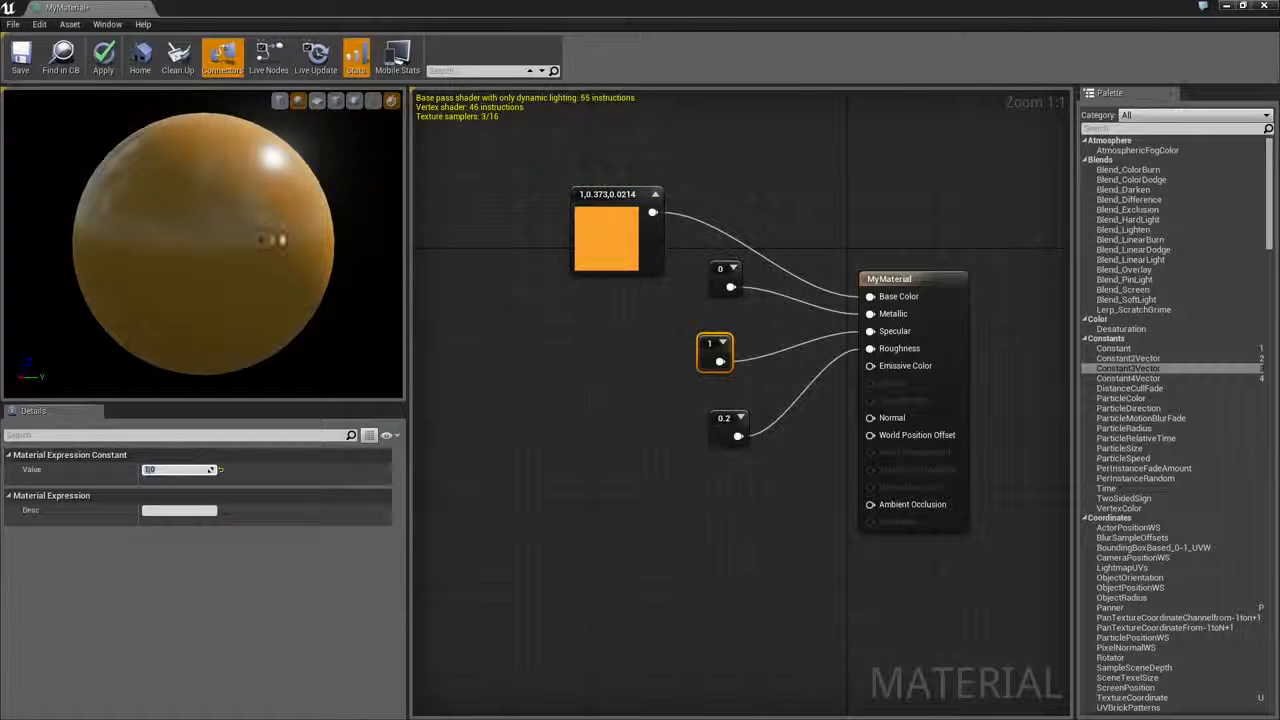
Step: Set the Roughness constant to 0 while Specular is connected
click(728, 424)
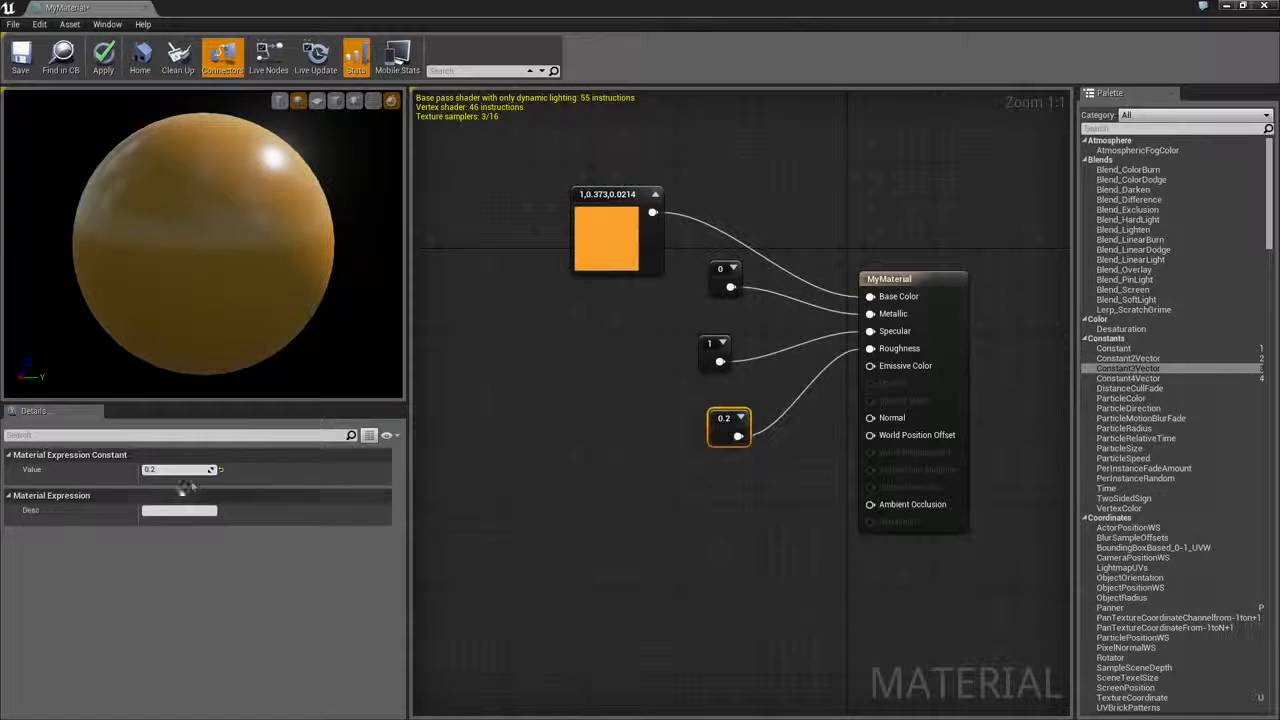
click(185, 469)
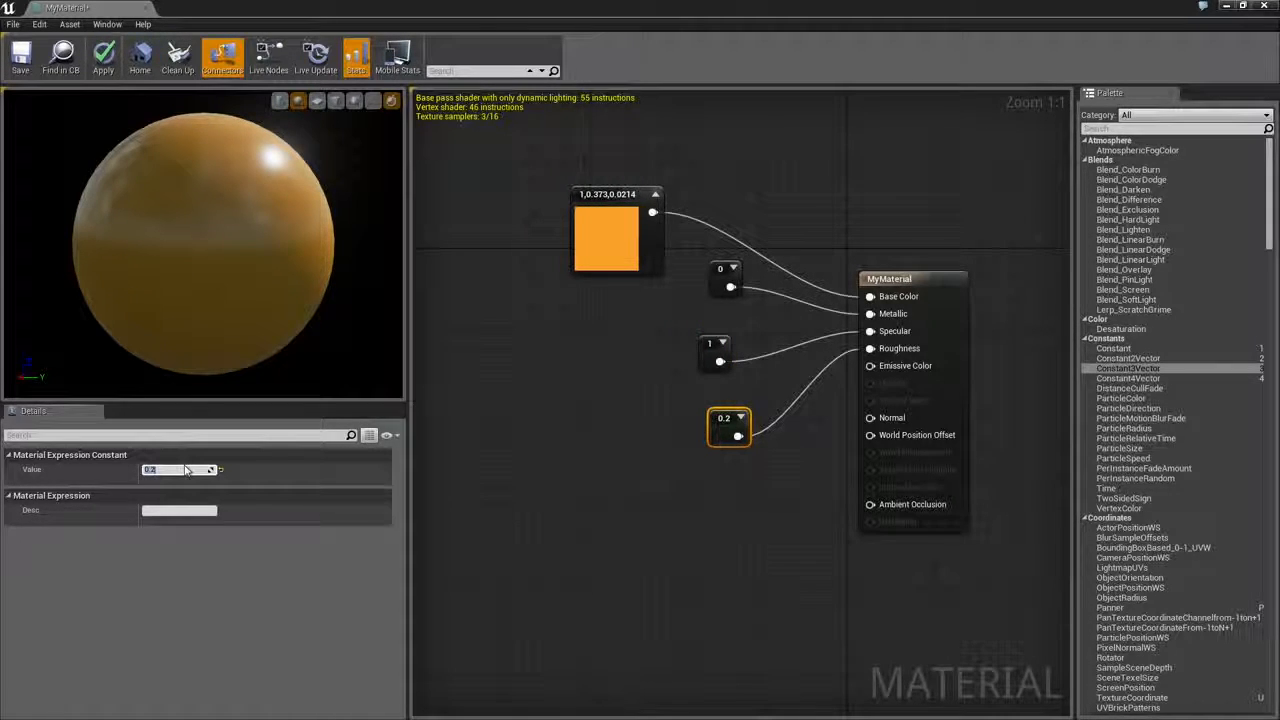
text(0)
key(Return)
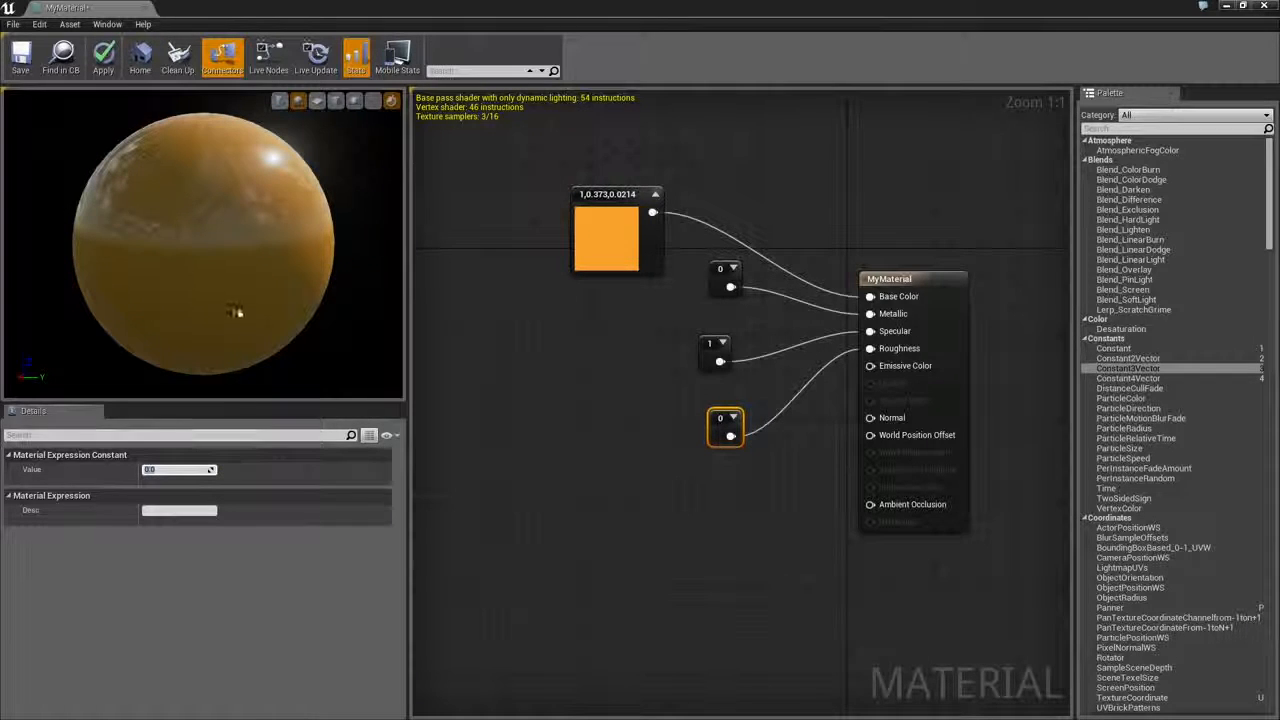
Step: Return the Specular constant to 0.5 to compare the reflections on the preview sphere
click(712, 348)
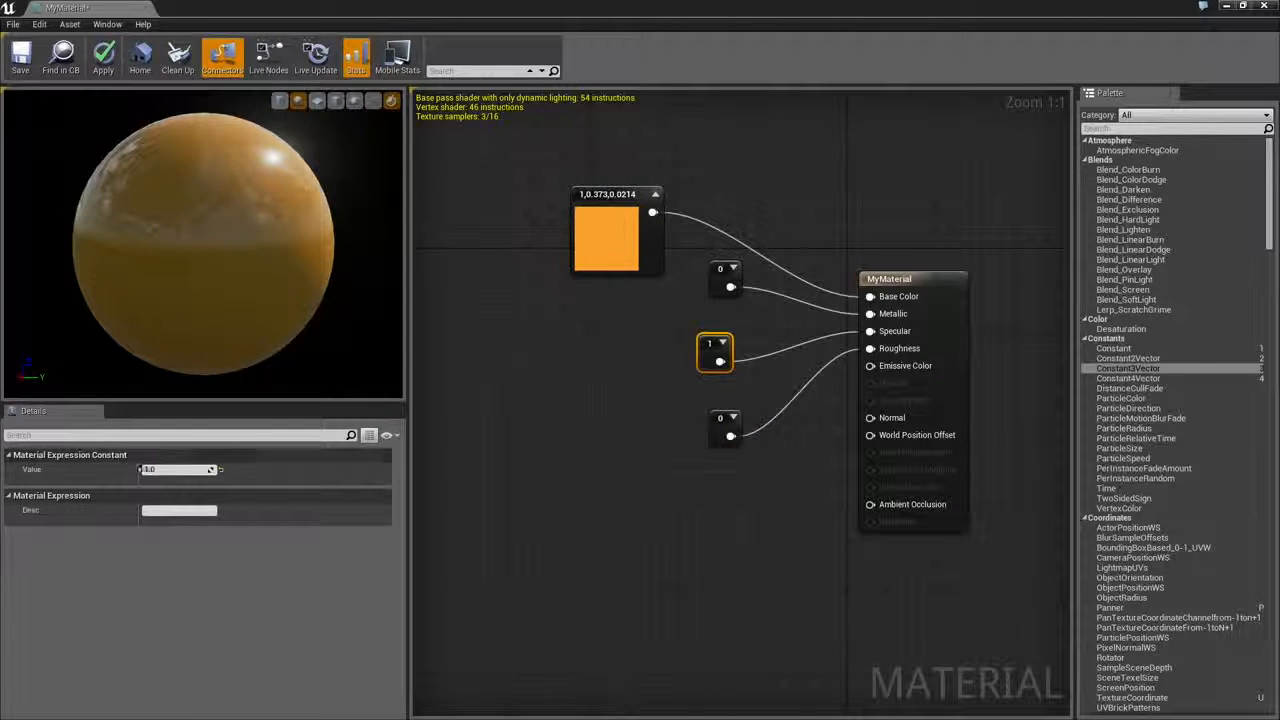
click(180, 469)
text(0.5)
key(Return)
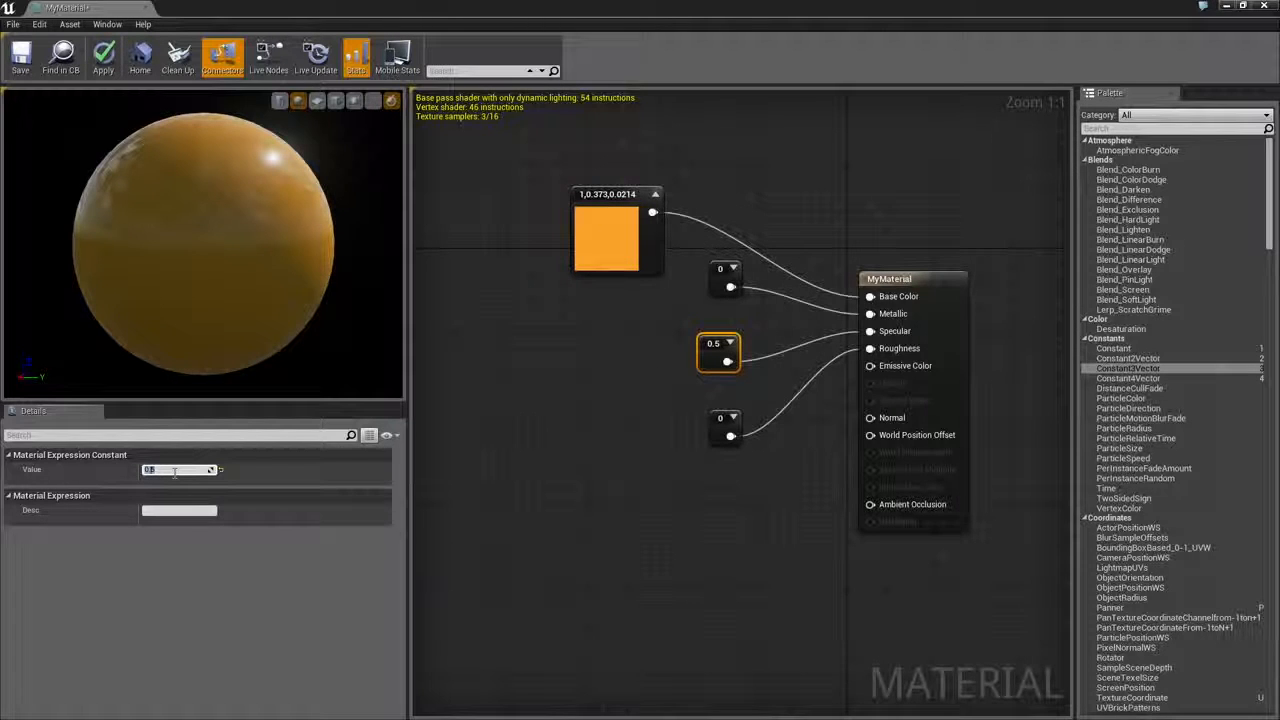
Step: Test the Specular constant at 1, 0 and 0.2, and delete the constant from the graph
drag(176, 469, 129, 469)
text(1)
key(Return)
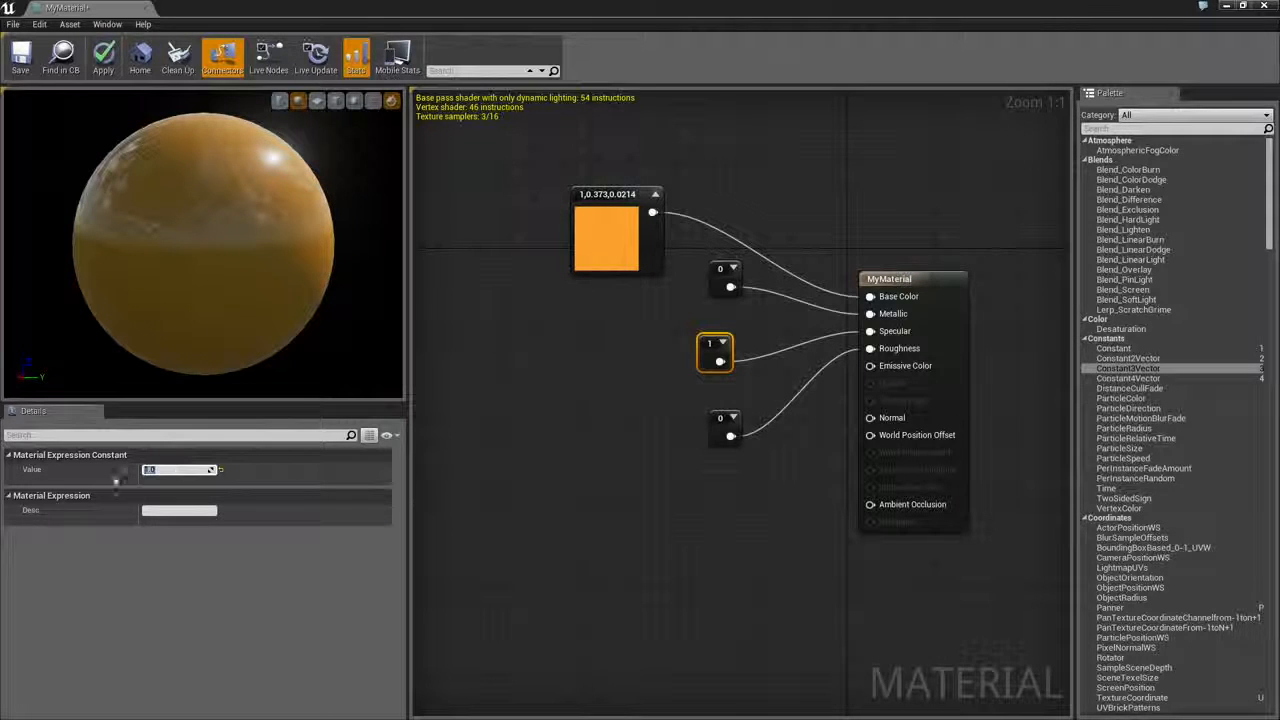
text(0)
key(Return)
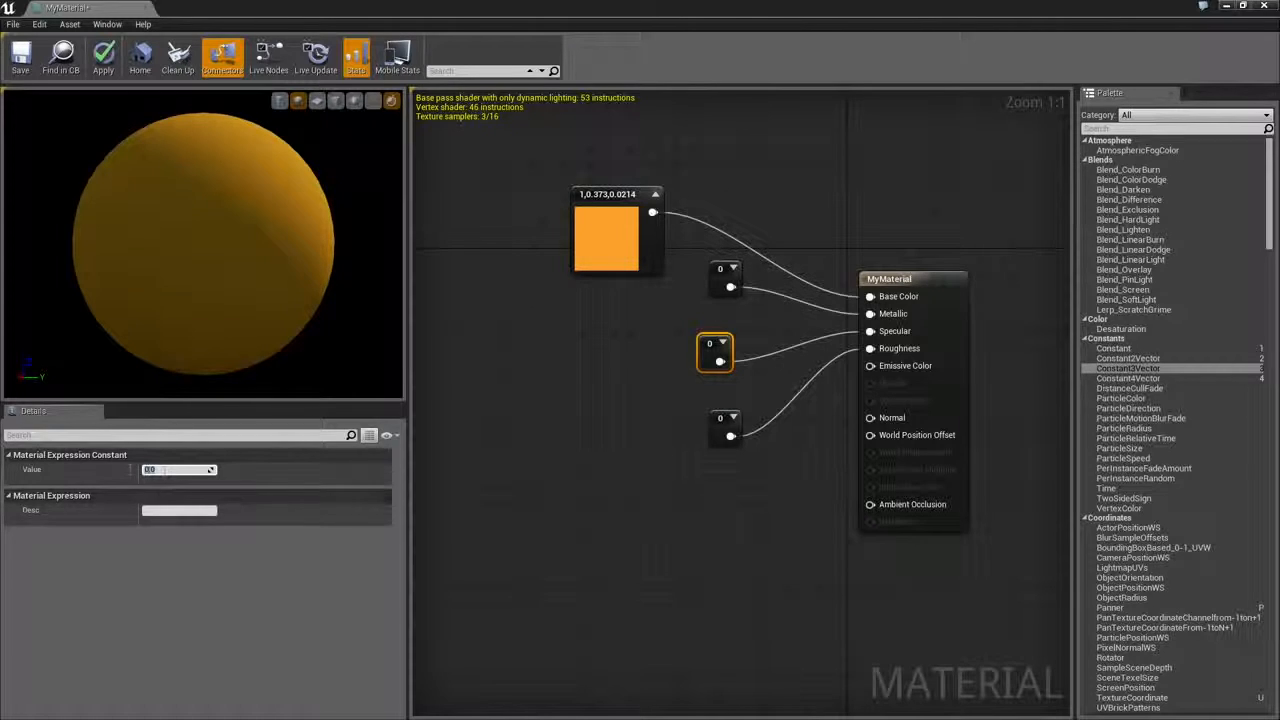
text(0.2)
key(Return)
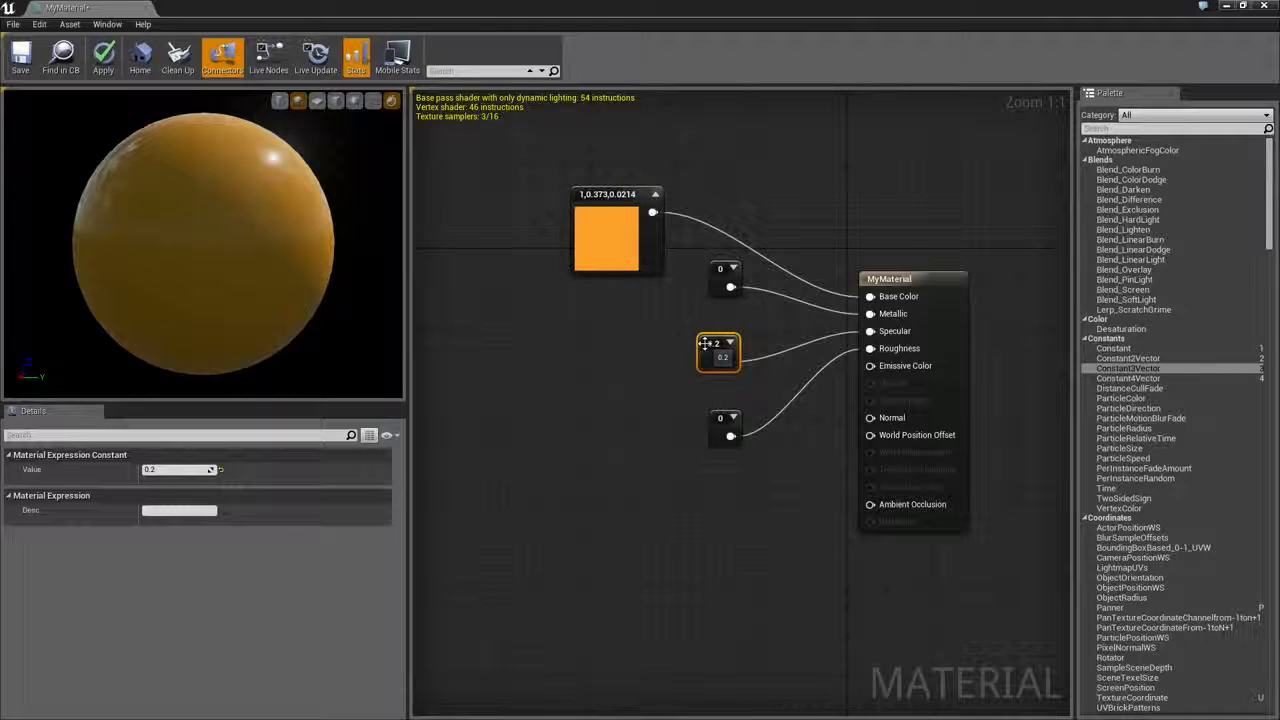
key(Delete)
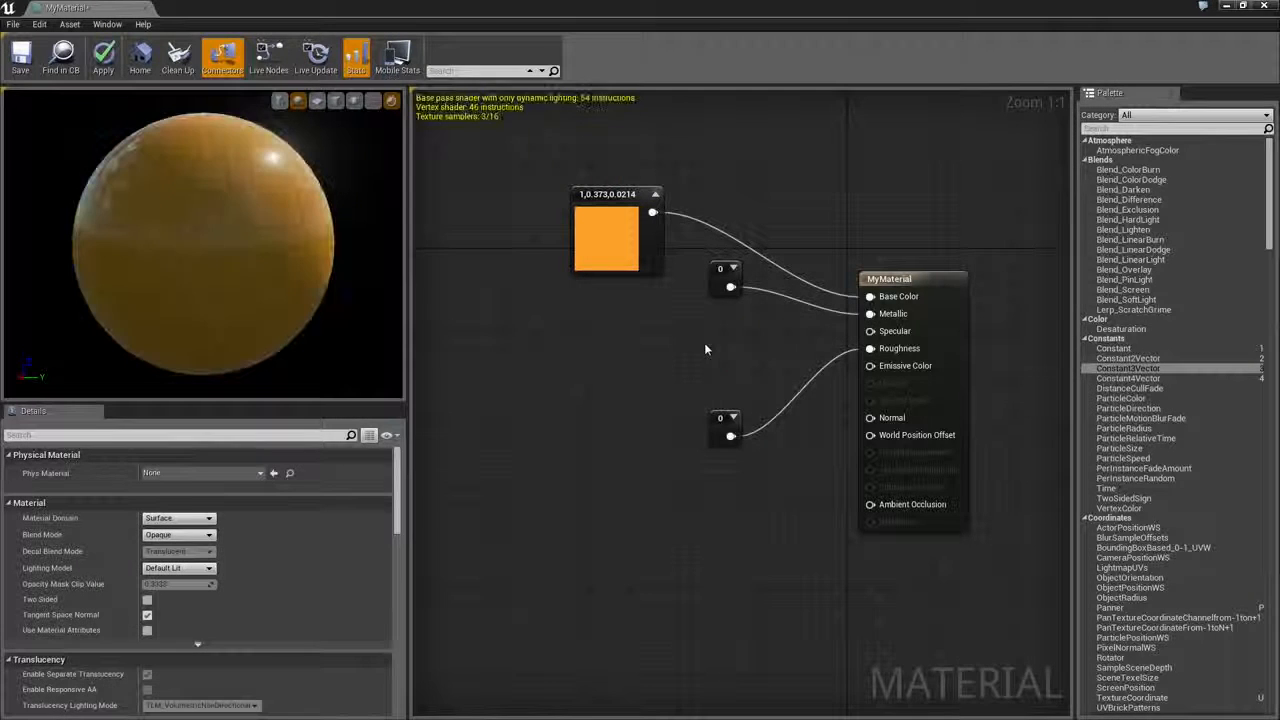
Step: Rearrange the color, Metallic and Roughness nodes, stacking the two constants closely beside the material node
drag(718, 420, 731, 380)
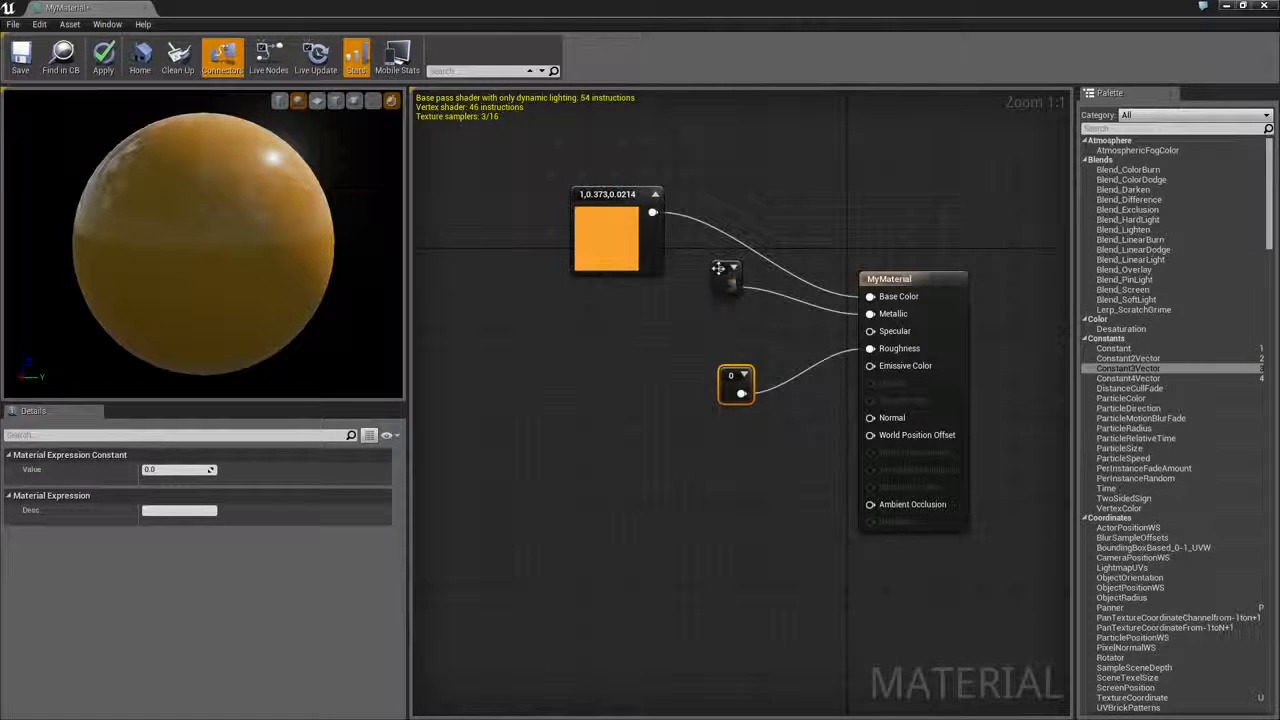
drag(722, 275, 736, 331)
drag(616, 197, 635, 199)
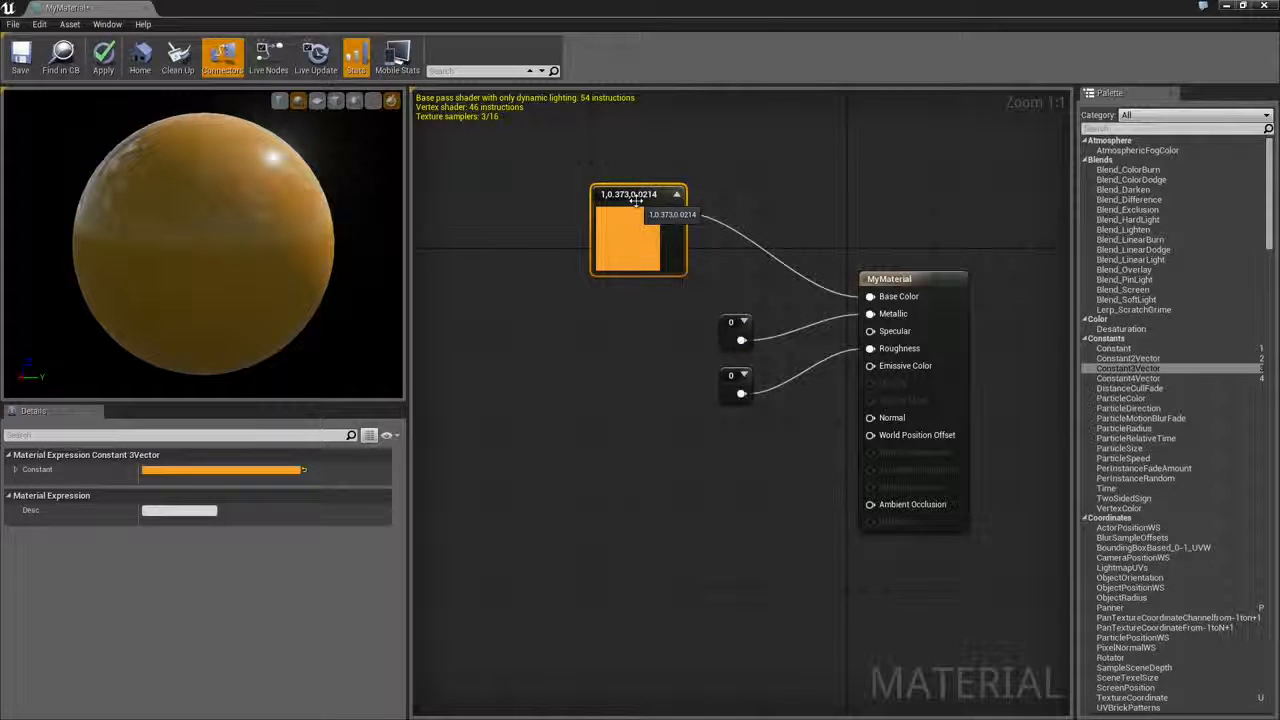
Step: Turn the maximized material editor into a floating window and move it aside to uncover the level viewport
drag(232, 8, 563, 75)
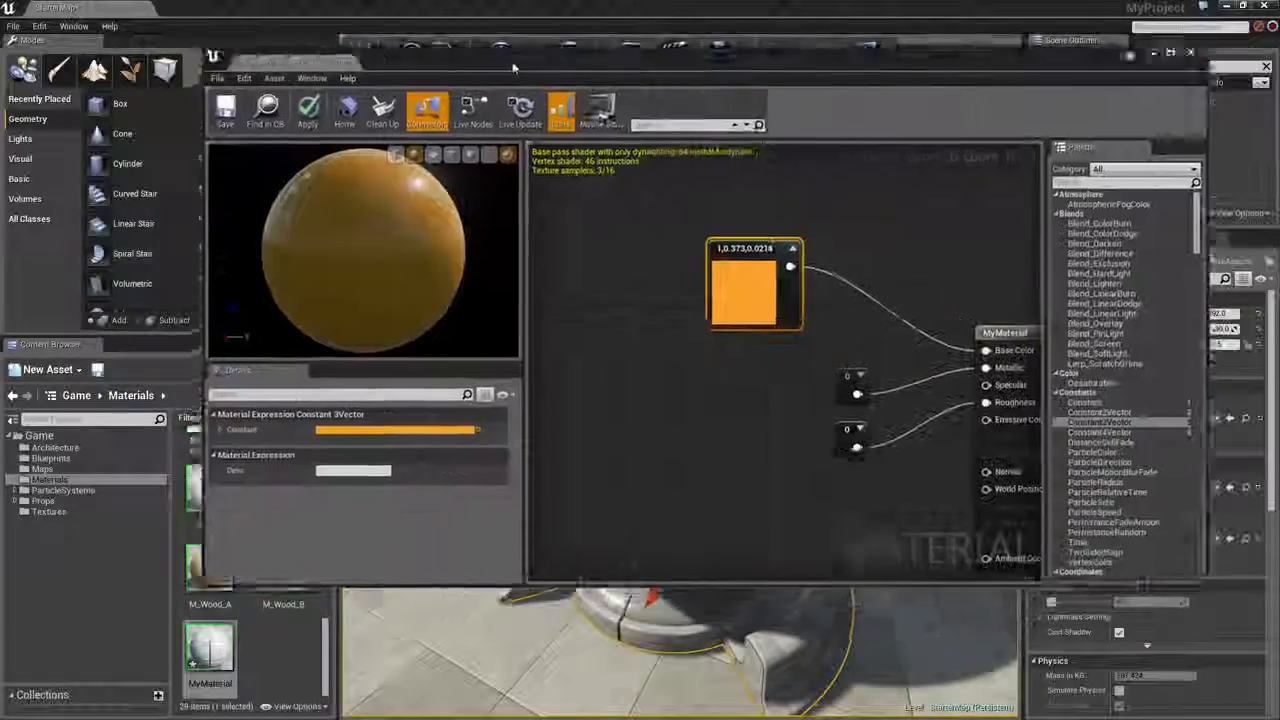
drag(516, 72, 1261, 164)
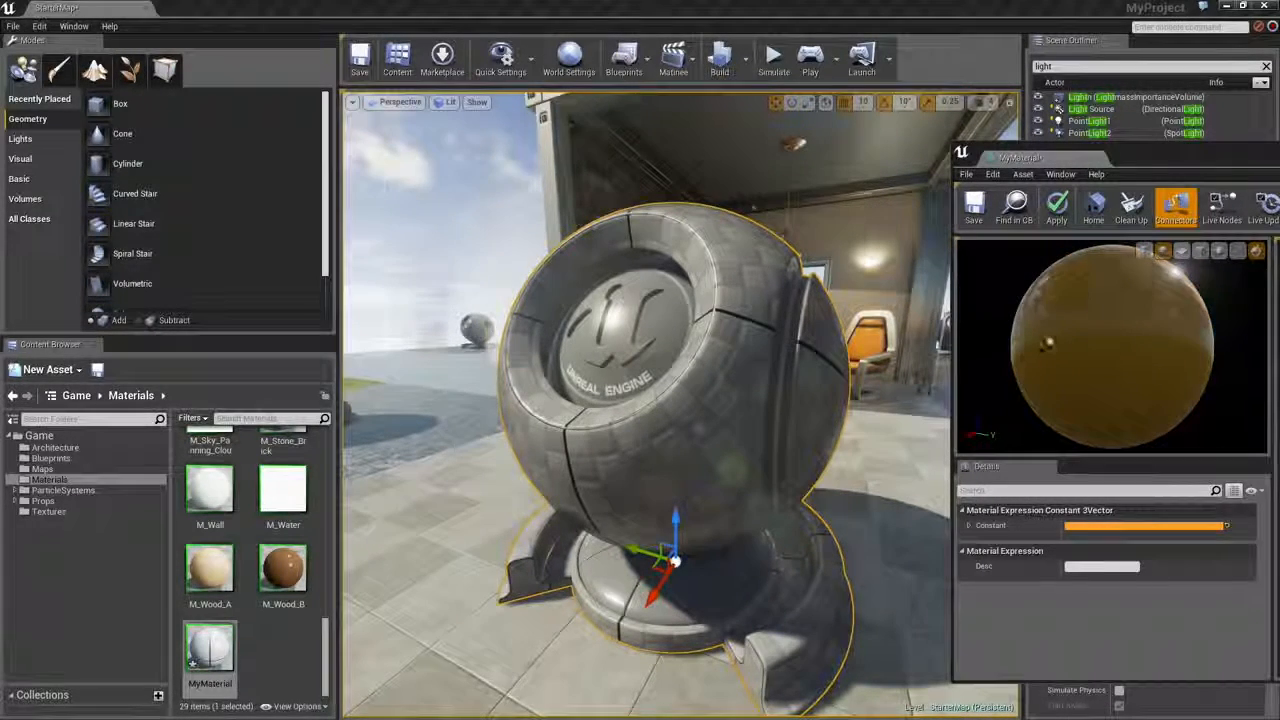
drag(1094, 323, 1040, 300)
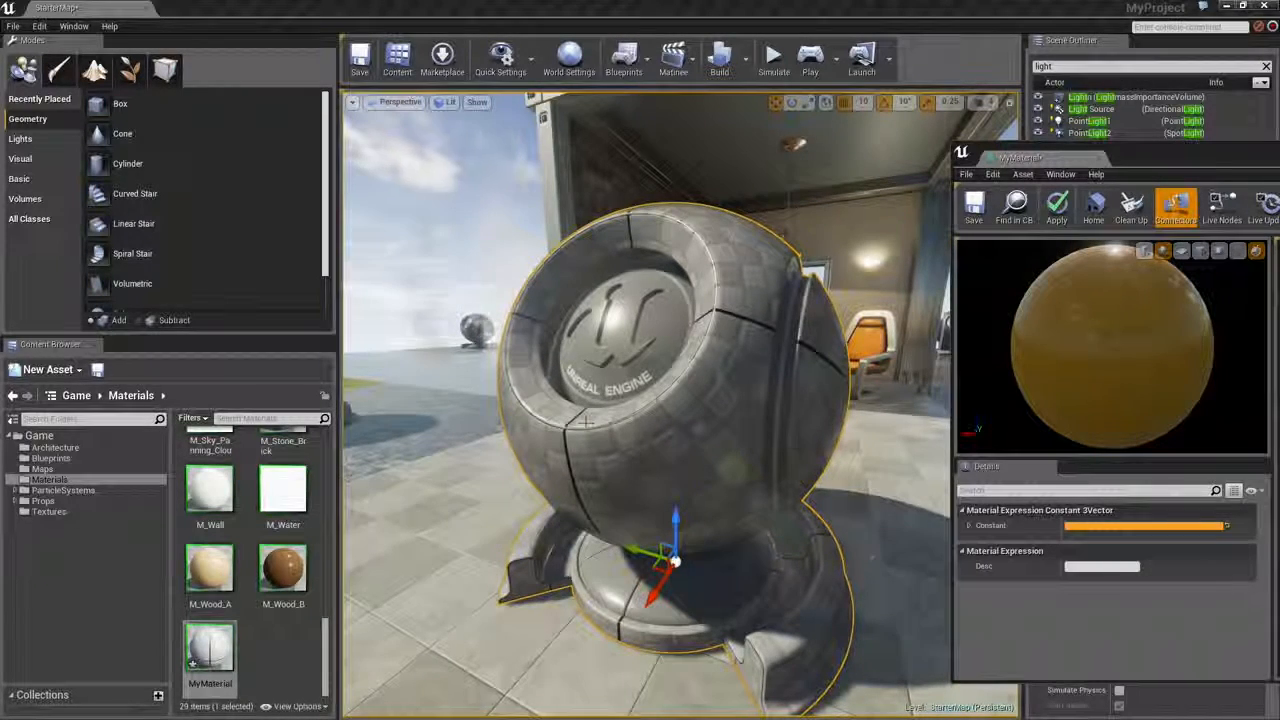
drag(1240, 160, 555, 90)
double_click(555, 90)
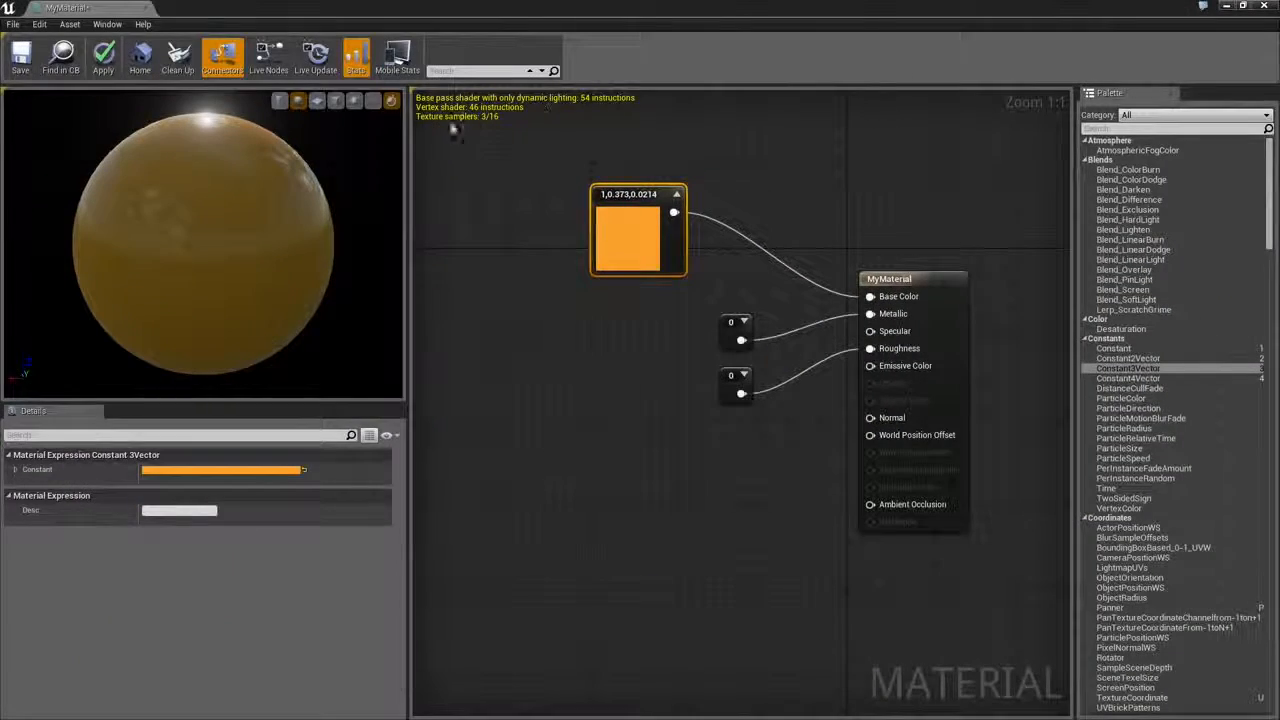
double_click(299, 8)
drag(555, 88, 1214, 143)
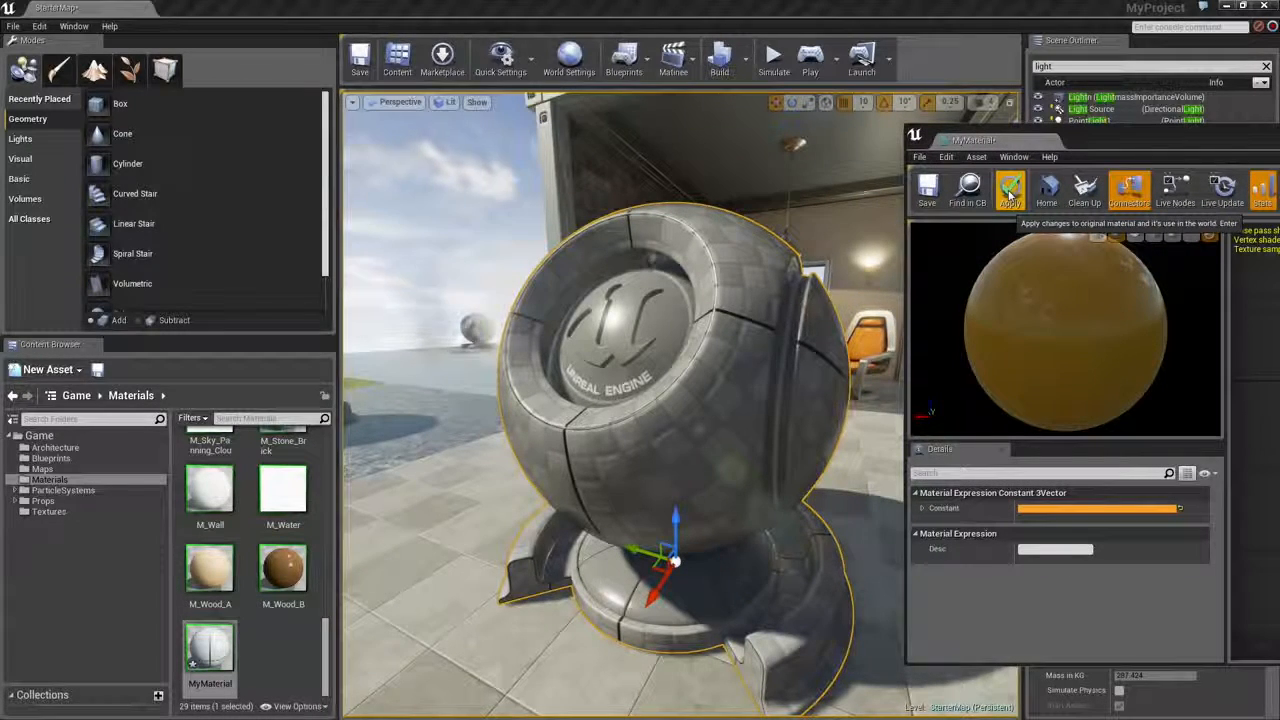
Step: Apply the material changes to the mesh in the level, and maximize the floating material editor window
click(1010, 193)
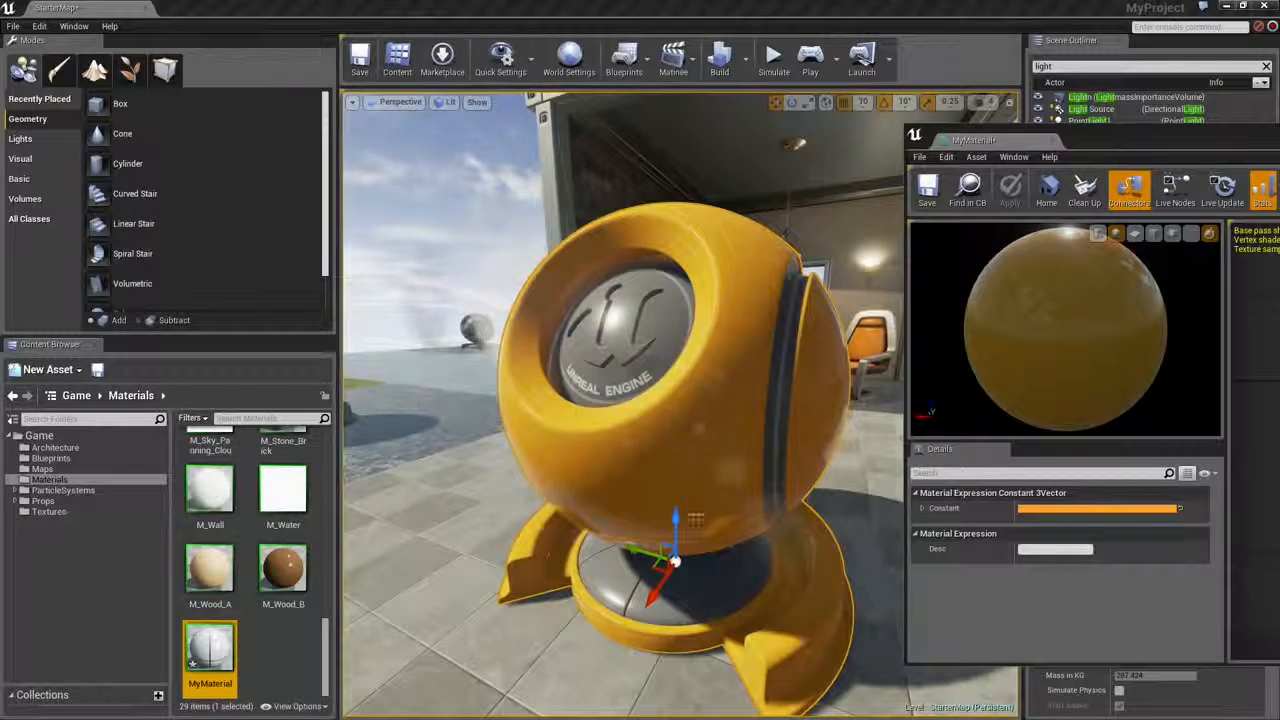
drag(1137, 156, 568, 76)
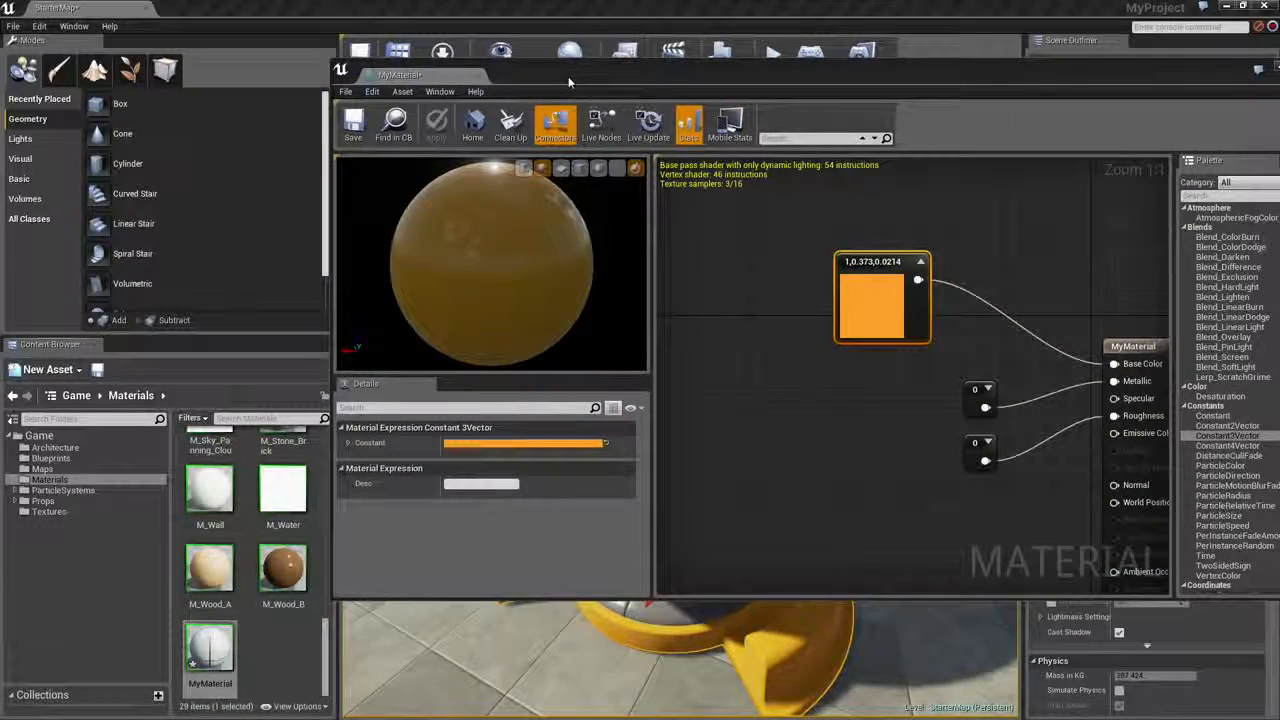
double_click(583, 74)
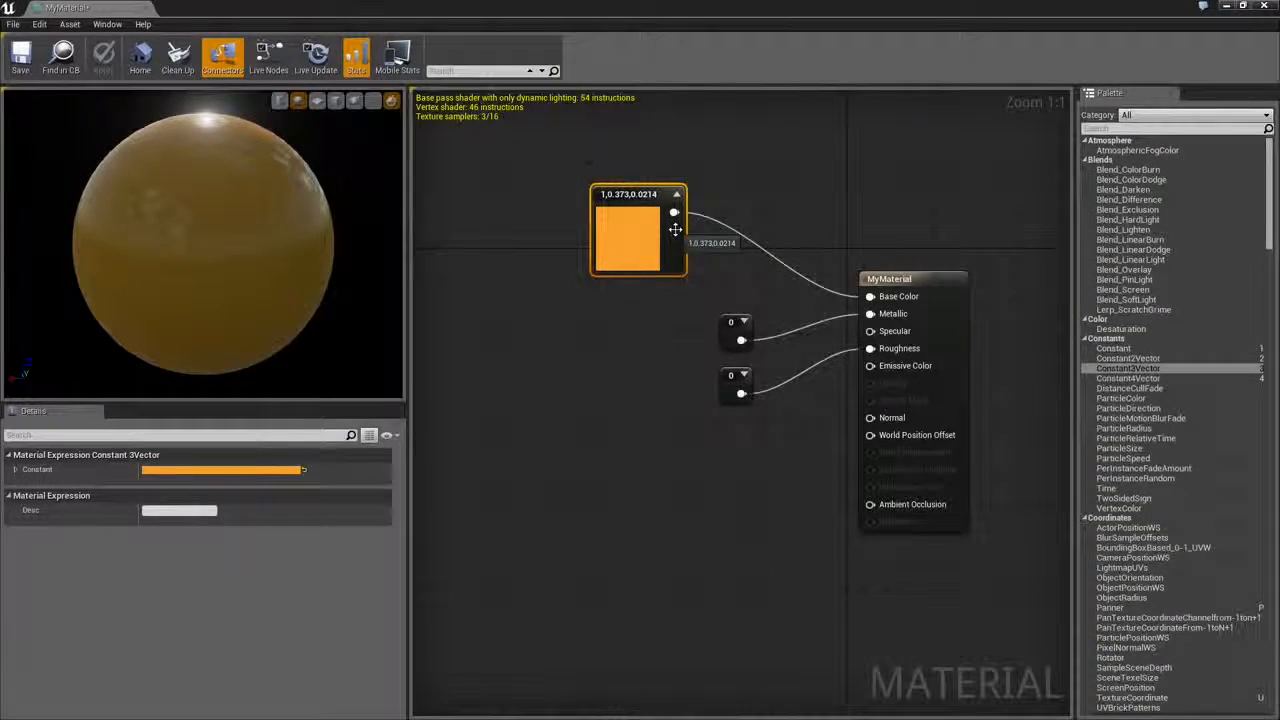